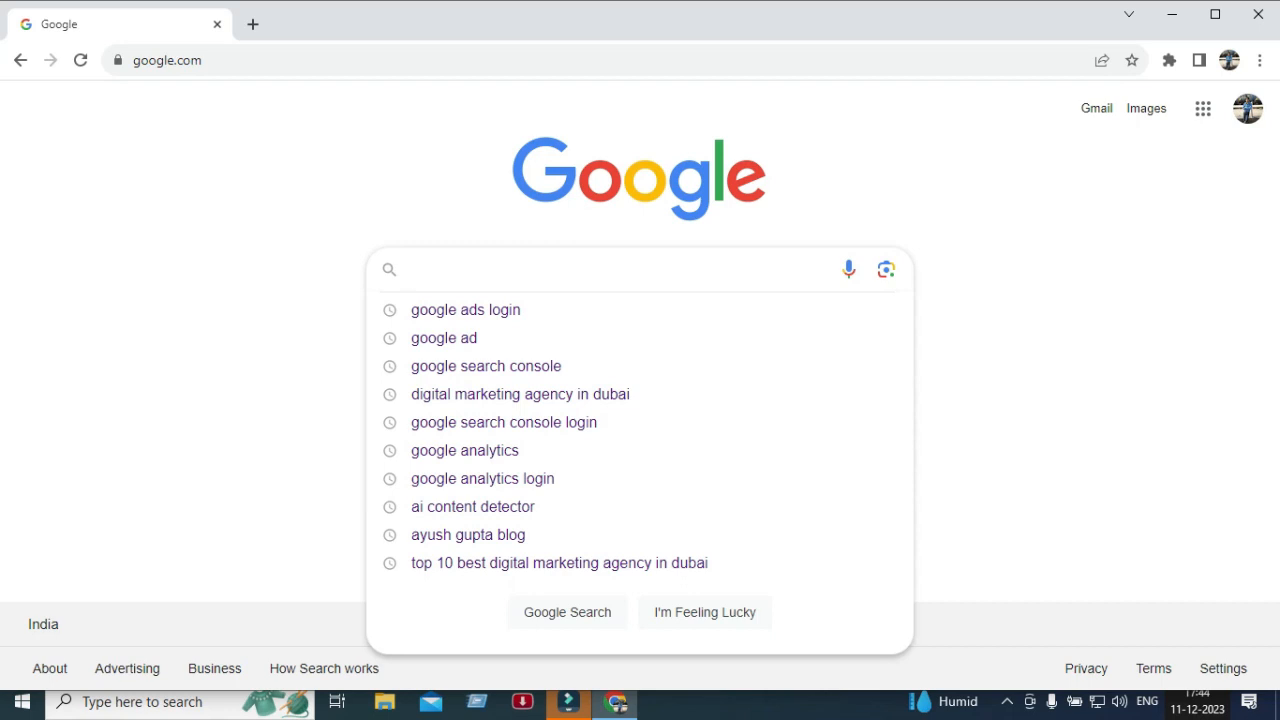
Search for "google ads login" and sign in to Google Ads.
{"action": "type", "text": "google ads "}
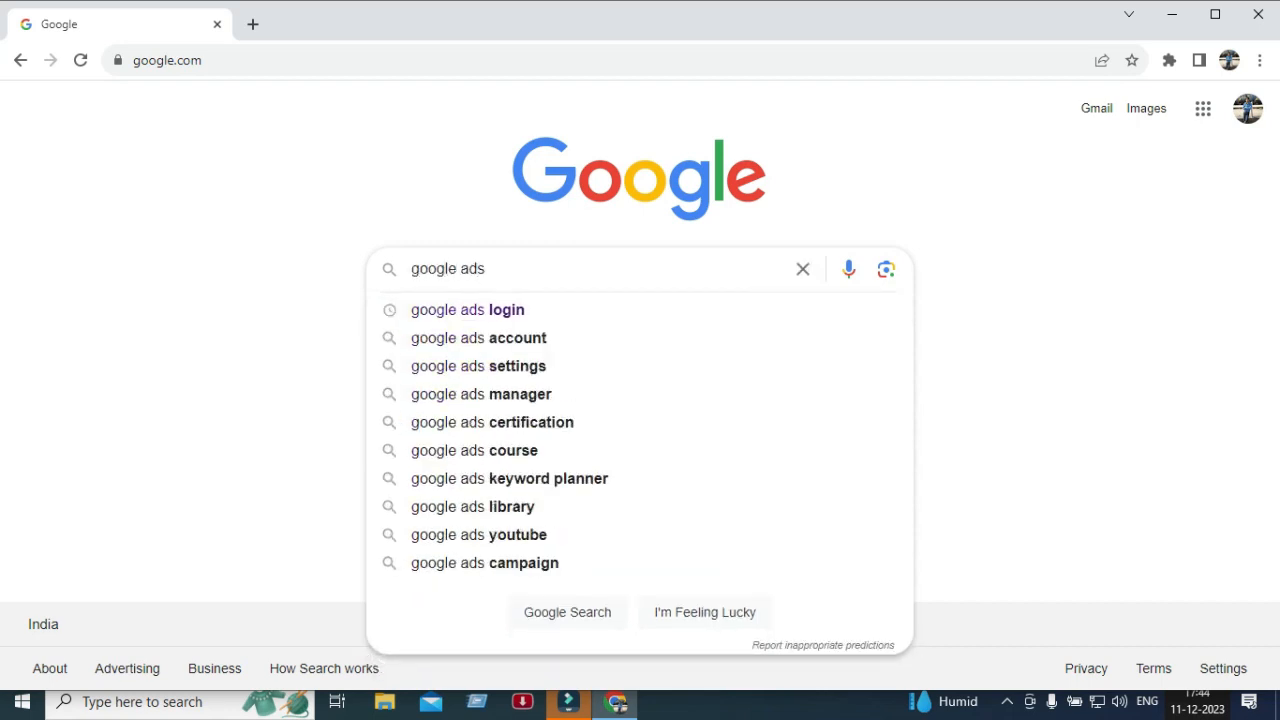
{"action": "type", "text": "login"}
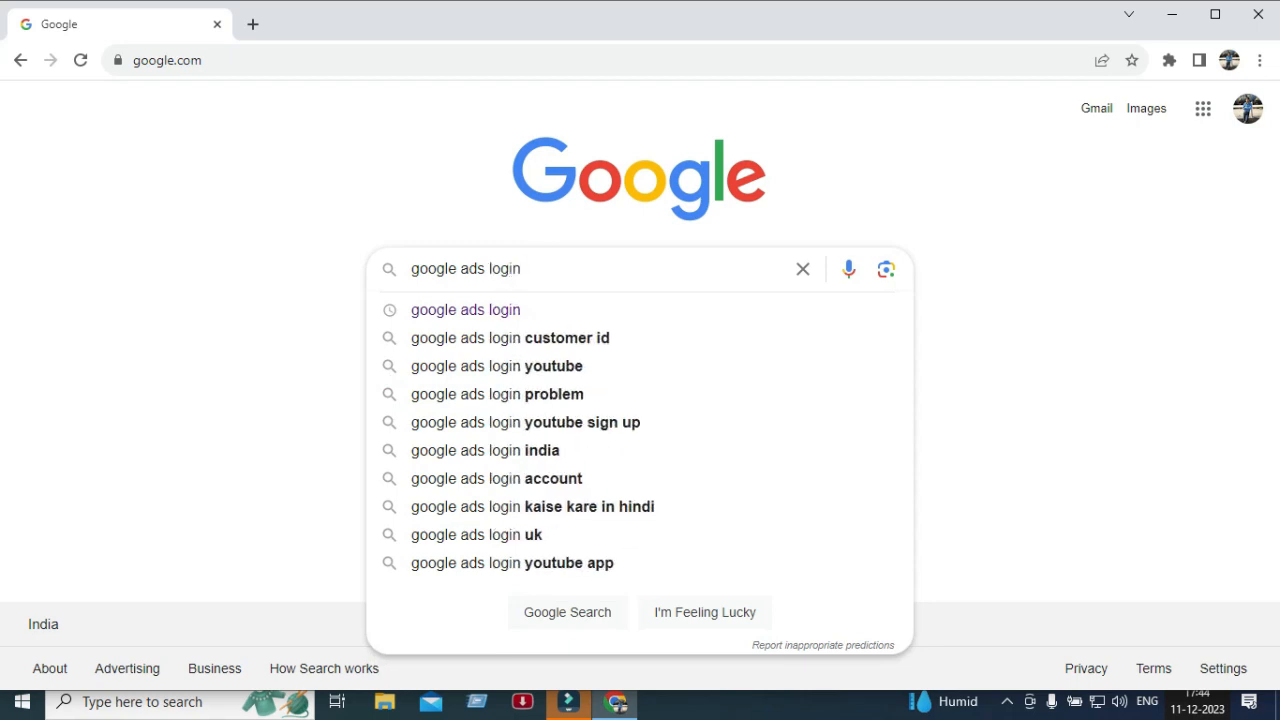
{"action": "key", "text": "Return"}
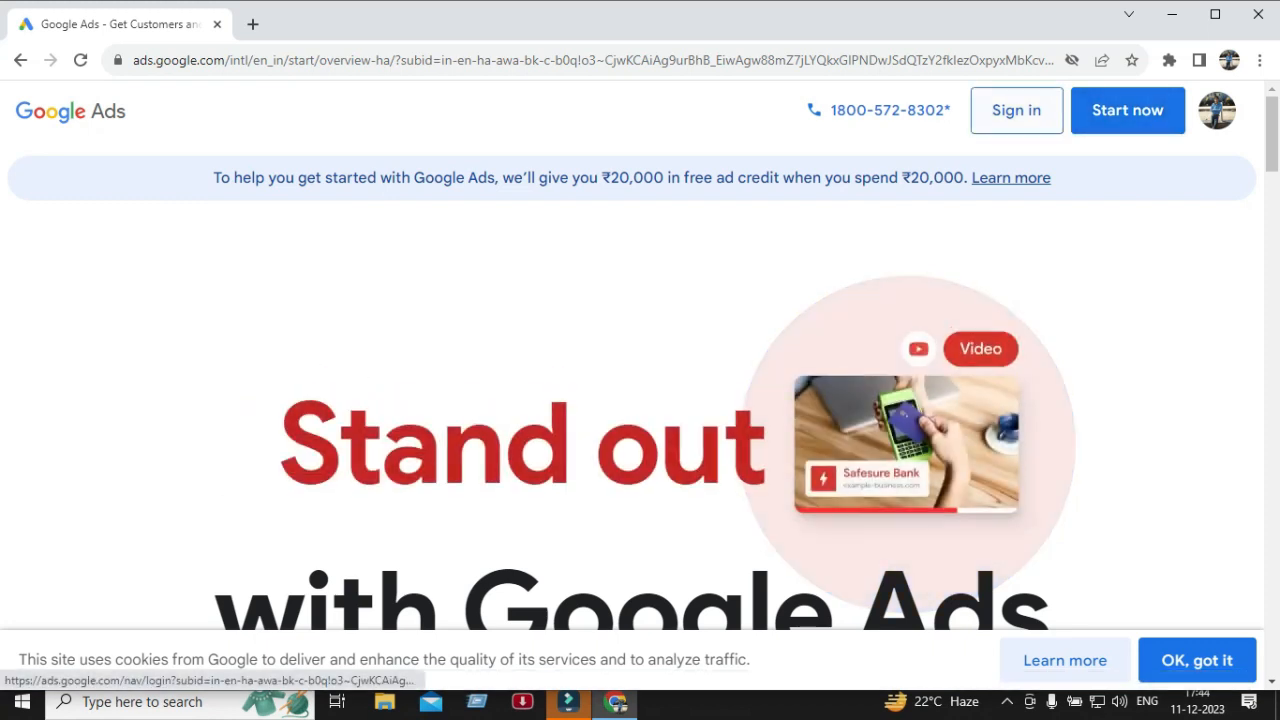
{"action": "left_click", "coordinate": [1016, 110]}
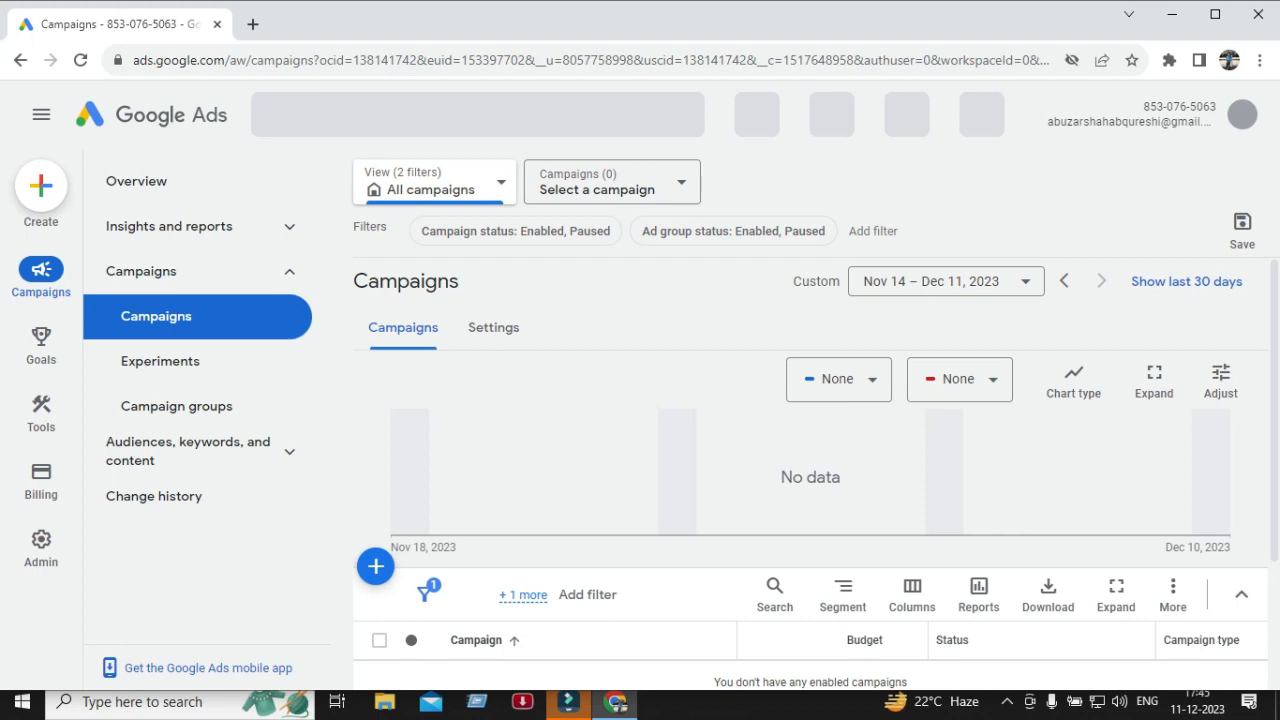
Start creating a new campaign from the Create menu.
{"action": "scroll", "coordinate": [810, 500], "scroll_direction": "down", "scroll_amount": 2}
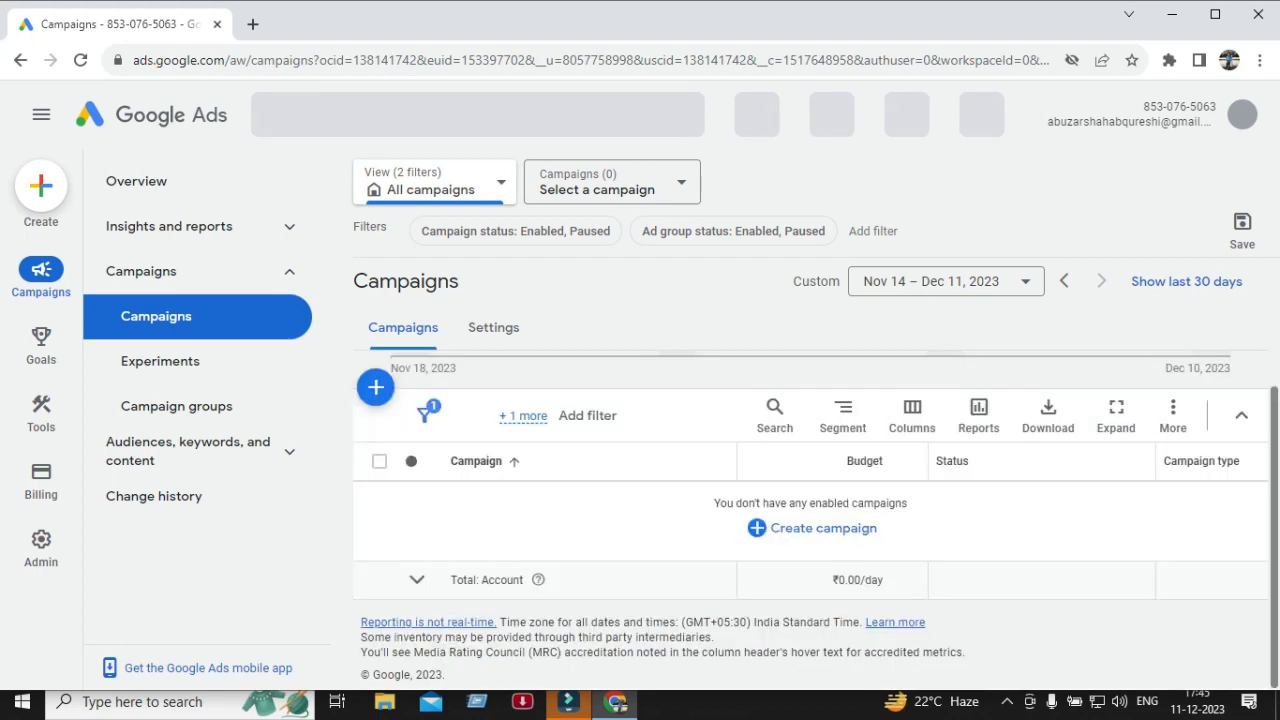
{"action": "scroll", "coordinate": [810, 500], "scroll_direction": "up", "scroll_amount": 2}
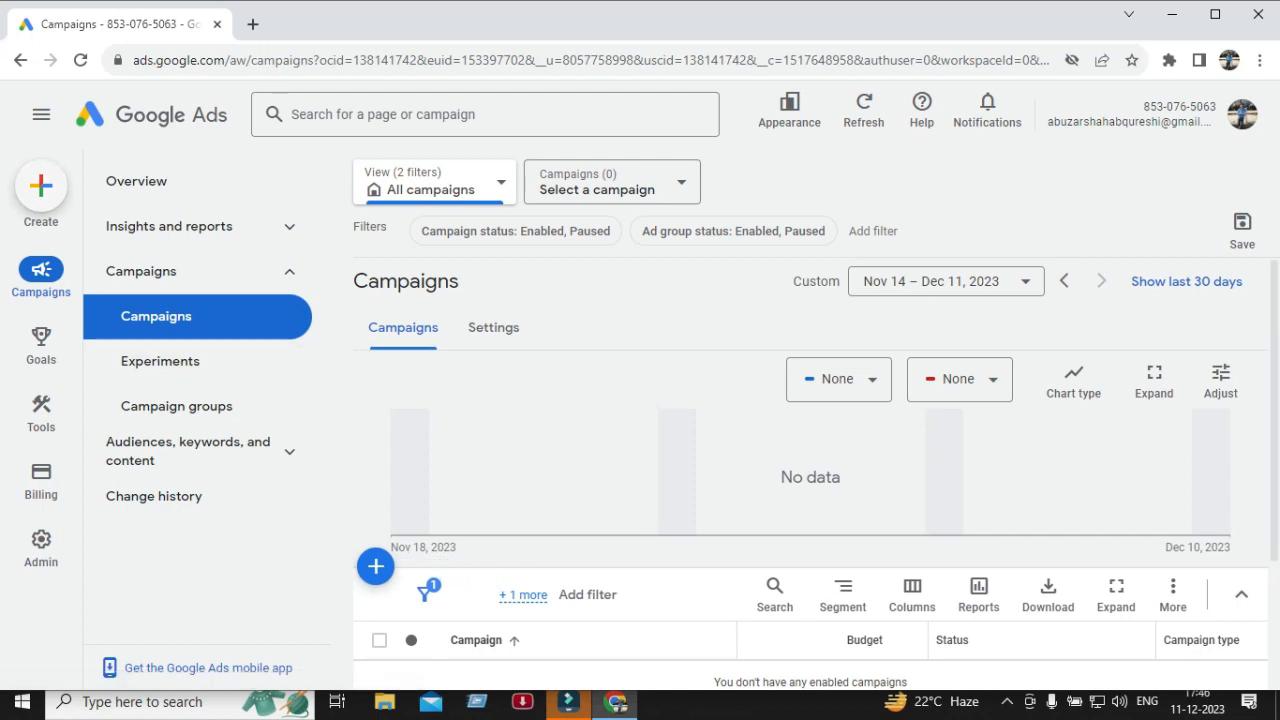
{"action": "left_click", "coordinate": [41, 185]}
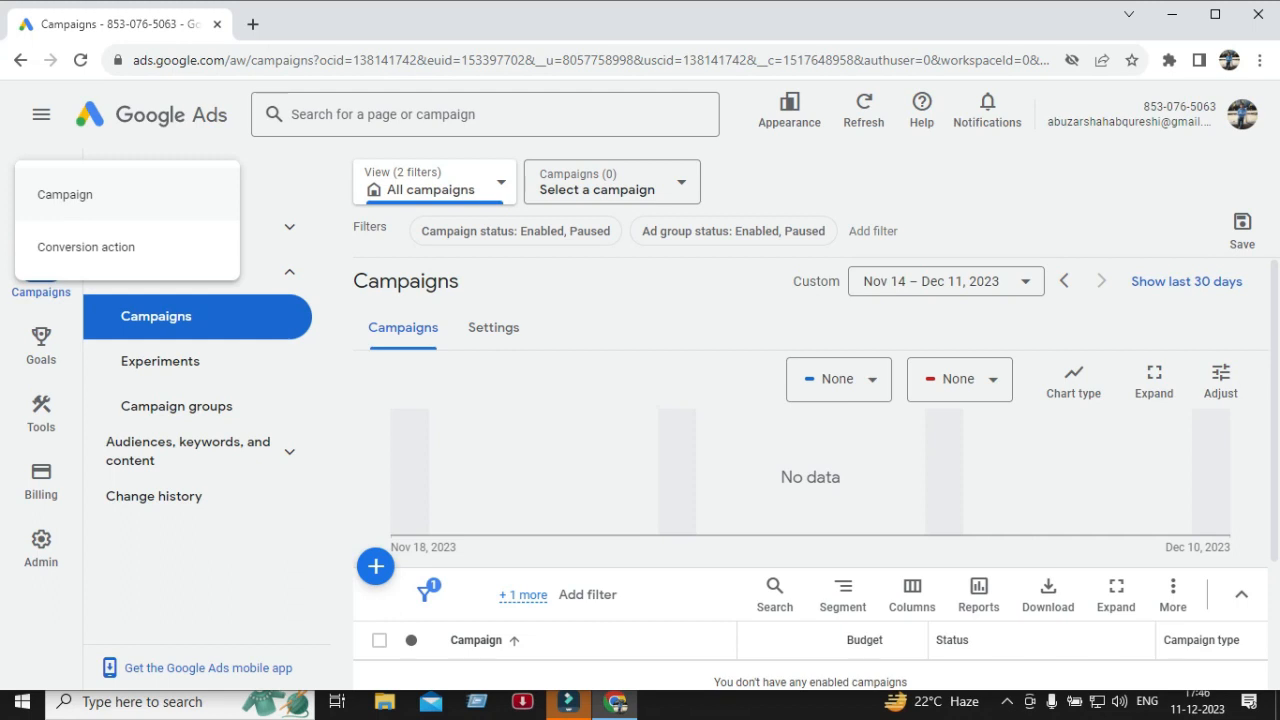
{"action": "left_click", "coordinate": [65, 195]}
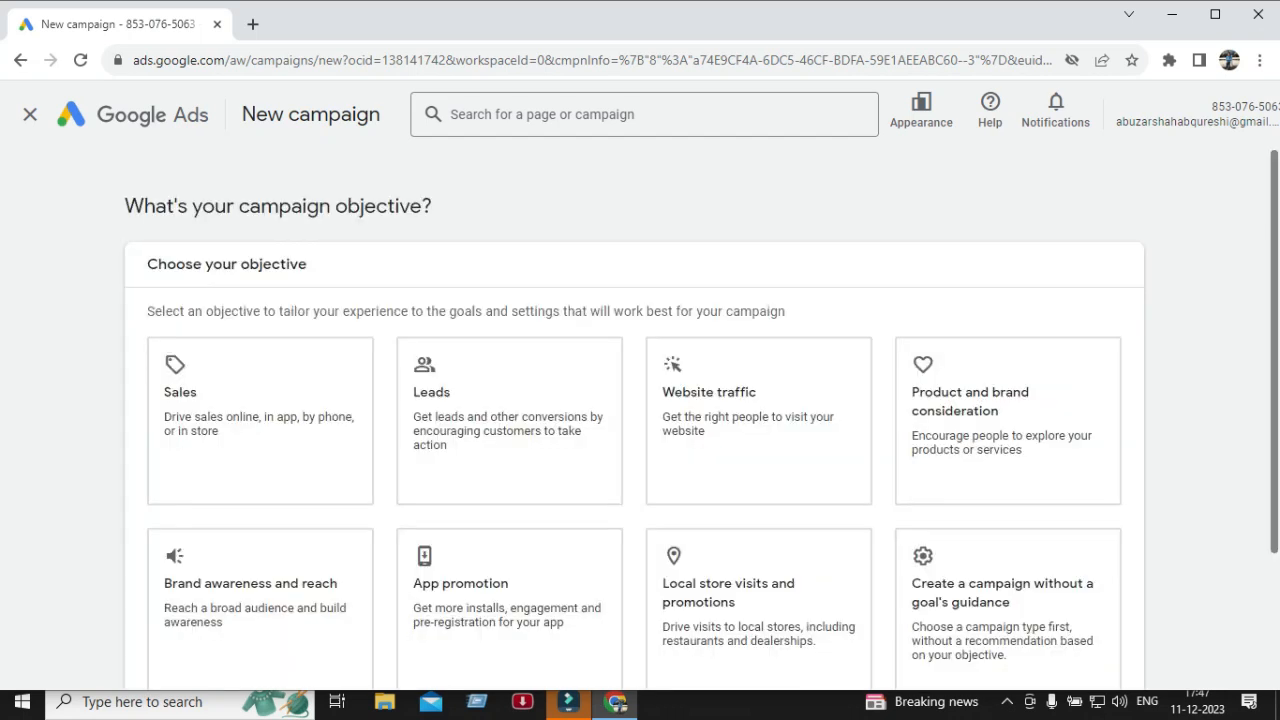
Choose Website traffic as the campaign objective.
{"action": "scroll", "coordinate": [1008, 420], "scroll_direction": "down", "scroll_amount": 1}
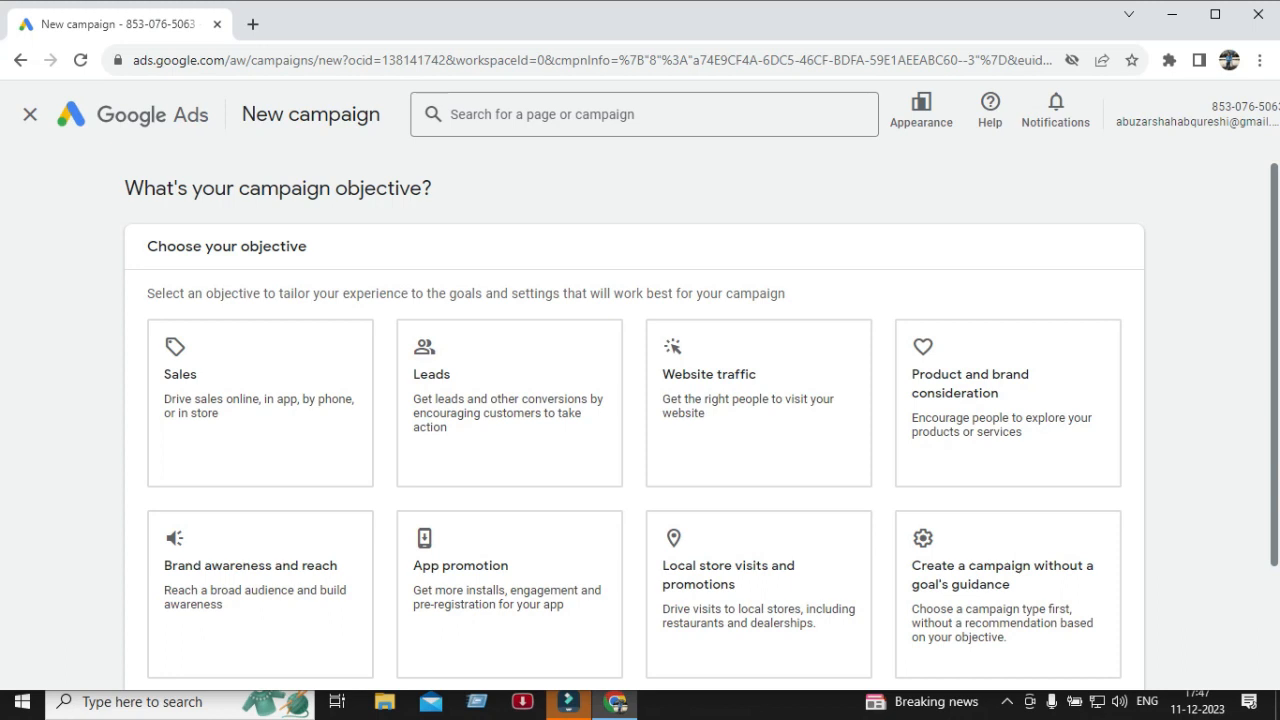
{"action": "scroll", "coordinate": [634, 400], "scroll_direction": "down", "scroll_amount": 1}
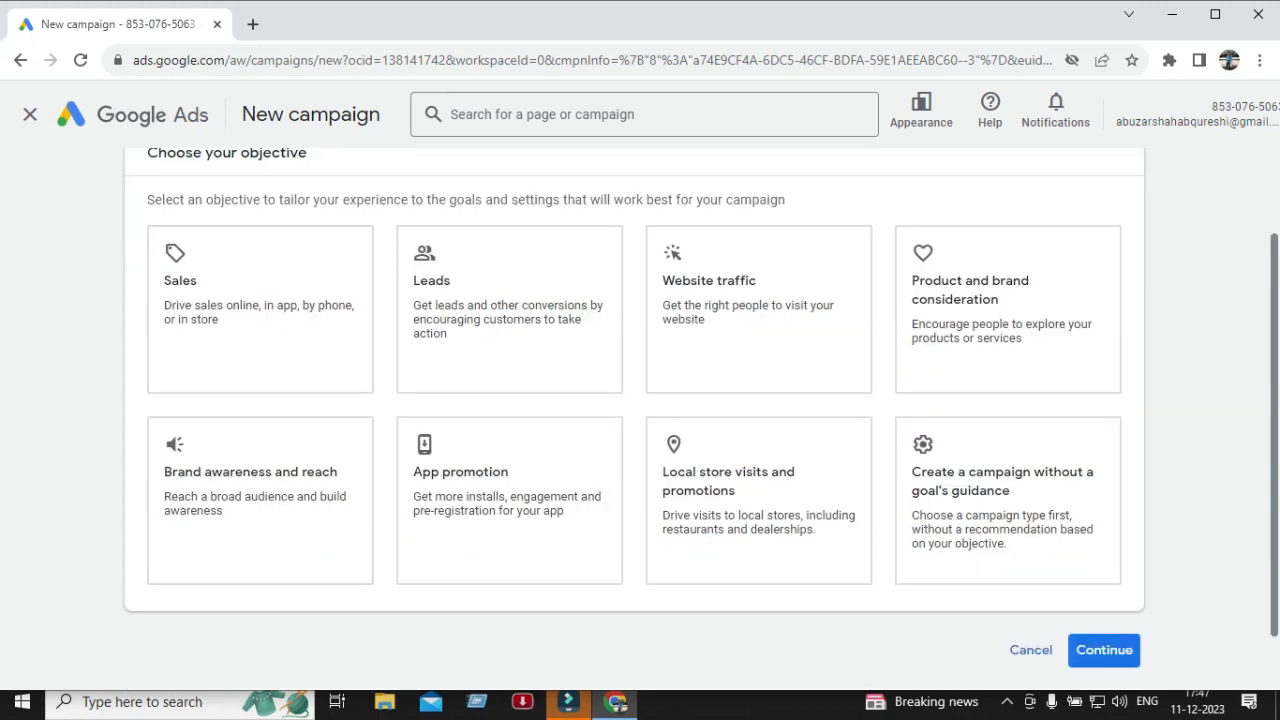
{"action": "scroll", "coordinate": [634, 400], "scroll_direction": "up", "scroll_amount": 1}
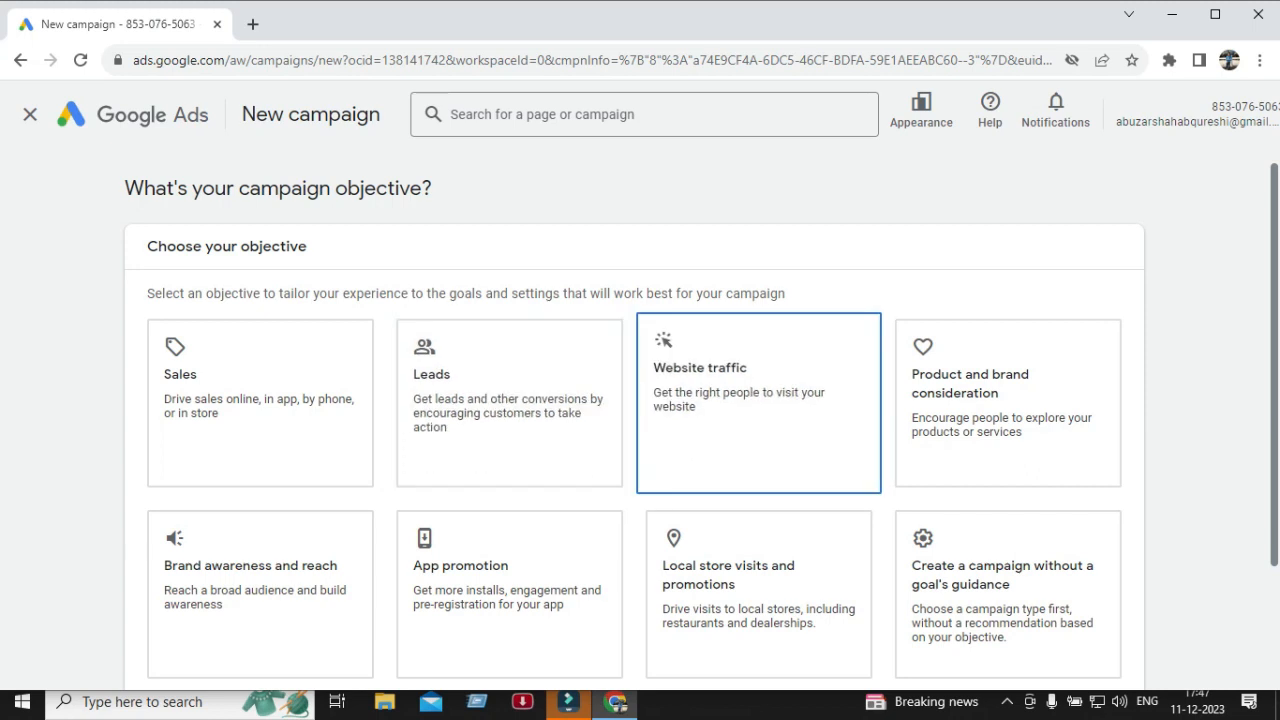
{"action": "scroll", "coordinate": [1008, 380], "scroll_direction": "down", "scroll_amount": 1}
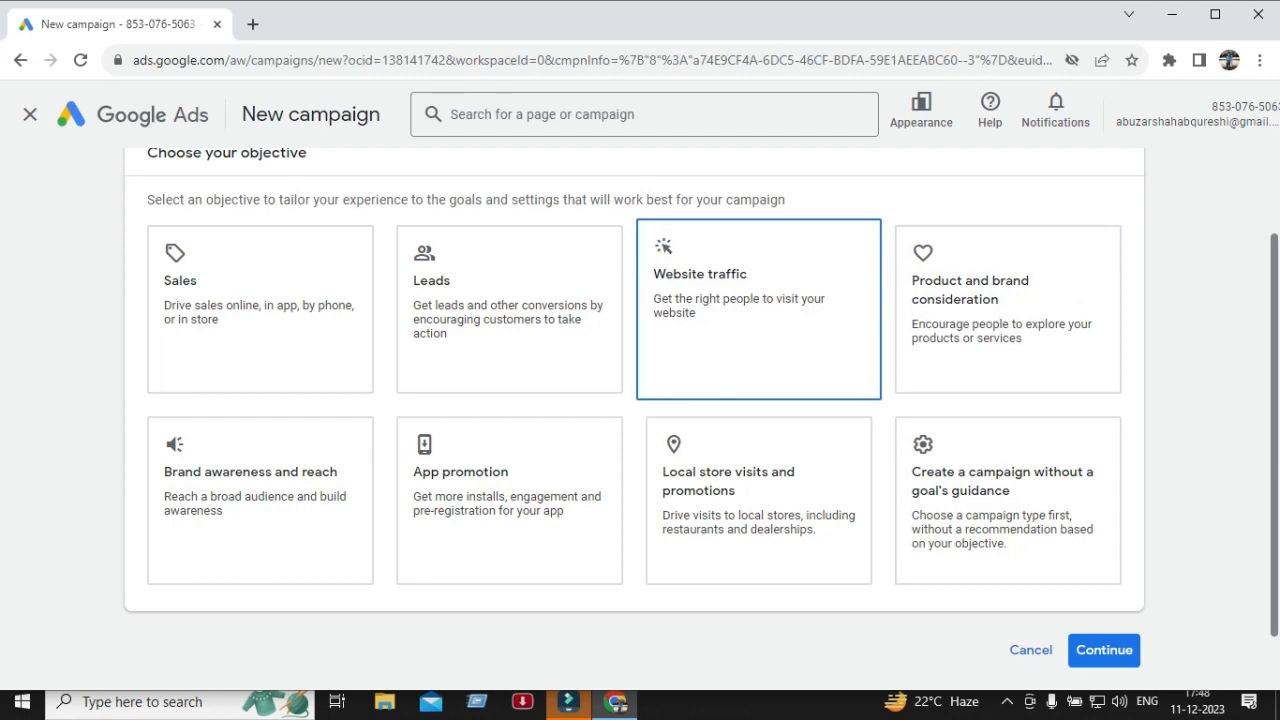
{"action": "left_click", "coordinate": [759, 310]}
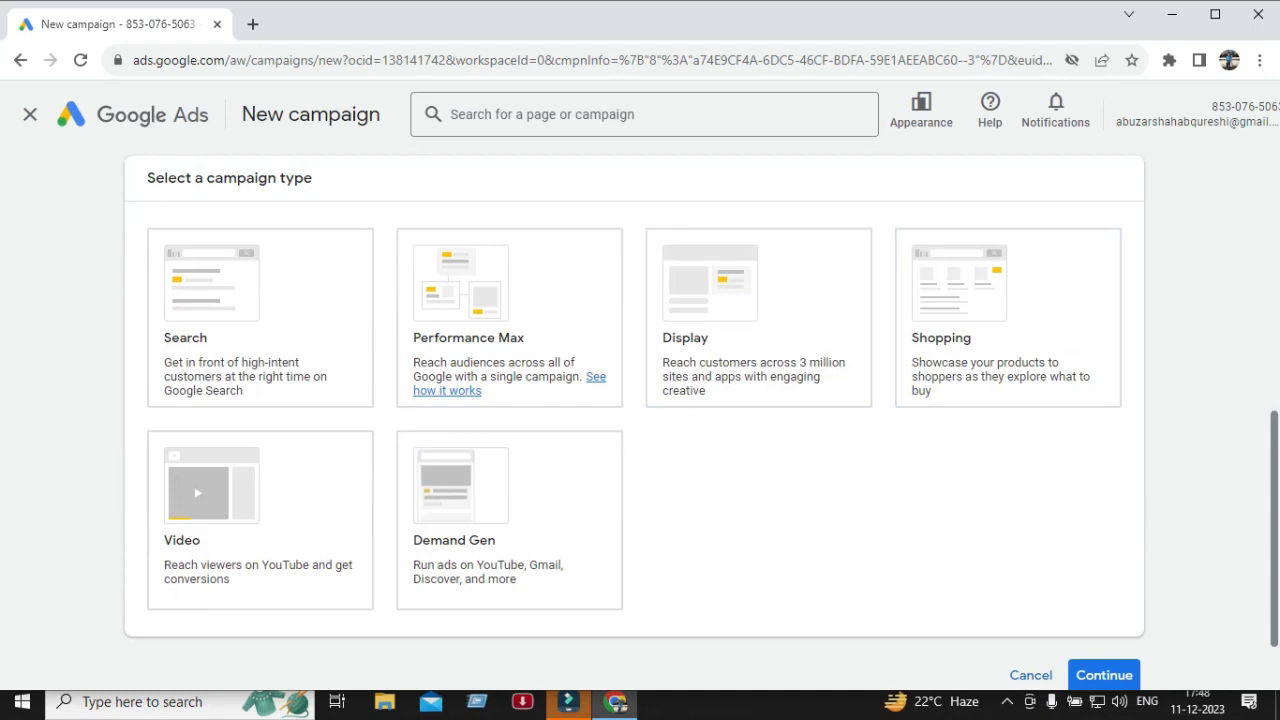
Select Search as the campaign type.
{"action": "scroll", "coordinate": [640, 420], "scroll_direction": "up", "scroll_amount": 3}
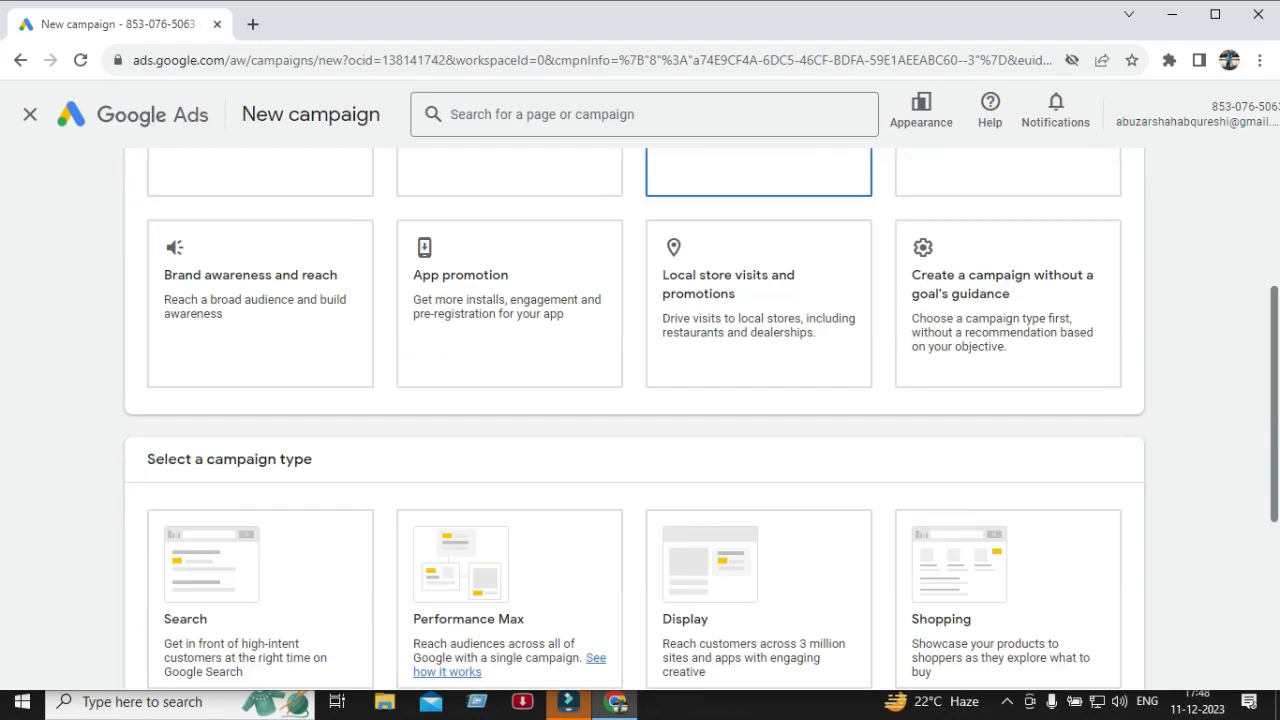
{"action": "scroll", "coordinate": [640, 420], "scroll_direction": "up", "scroll_amount": 2}
{"action": "scroll", "coordinate": [640, 420], "scroll_direction": "down", "scroll_amount": 2}
{"action": "scroll", "coordinate": [640, 420], "scroll_direction": "down", "scroll_amount": 2}
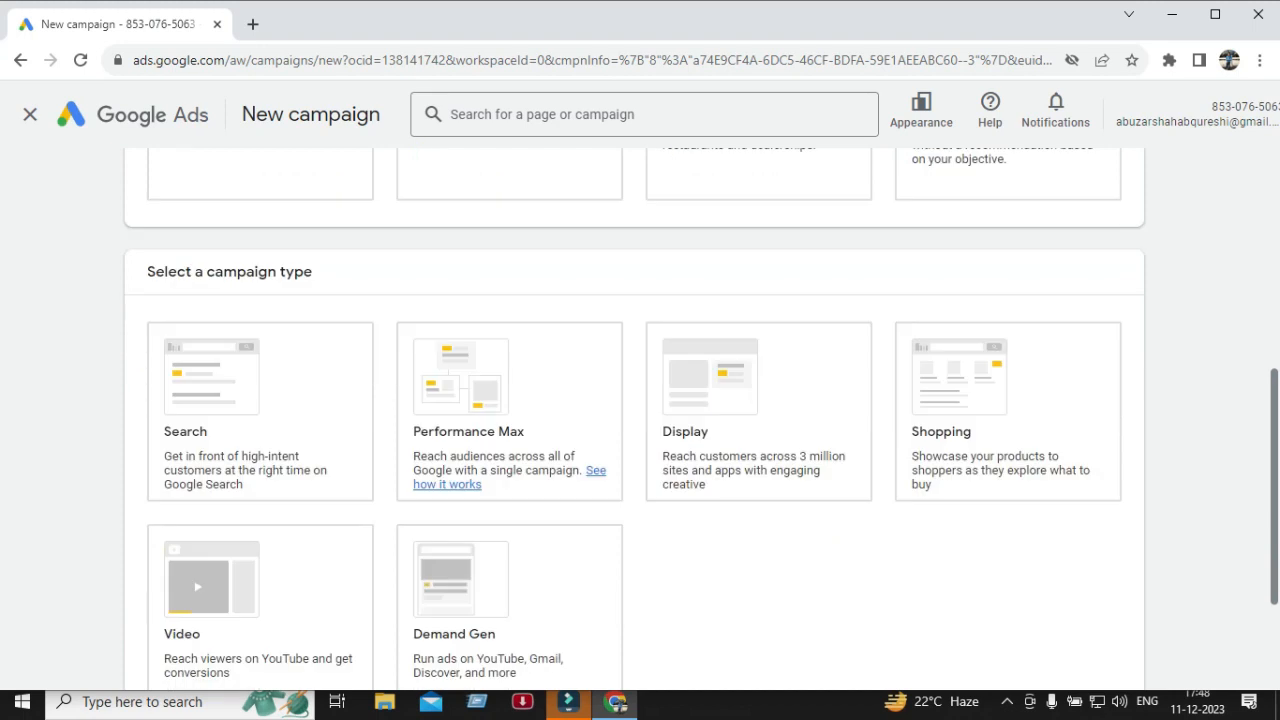
{"action": "scroll", "coordinate": [640, 420], "scroll_direction": "down", "scroll_amount": 1}
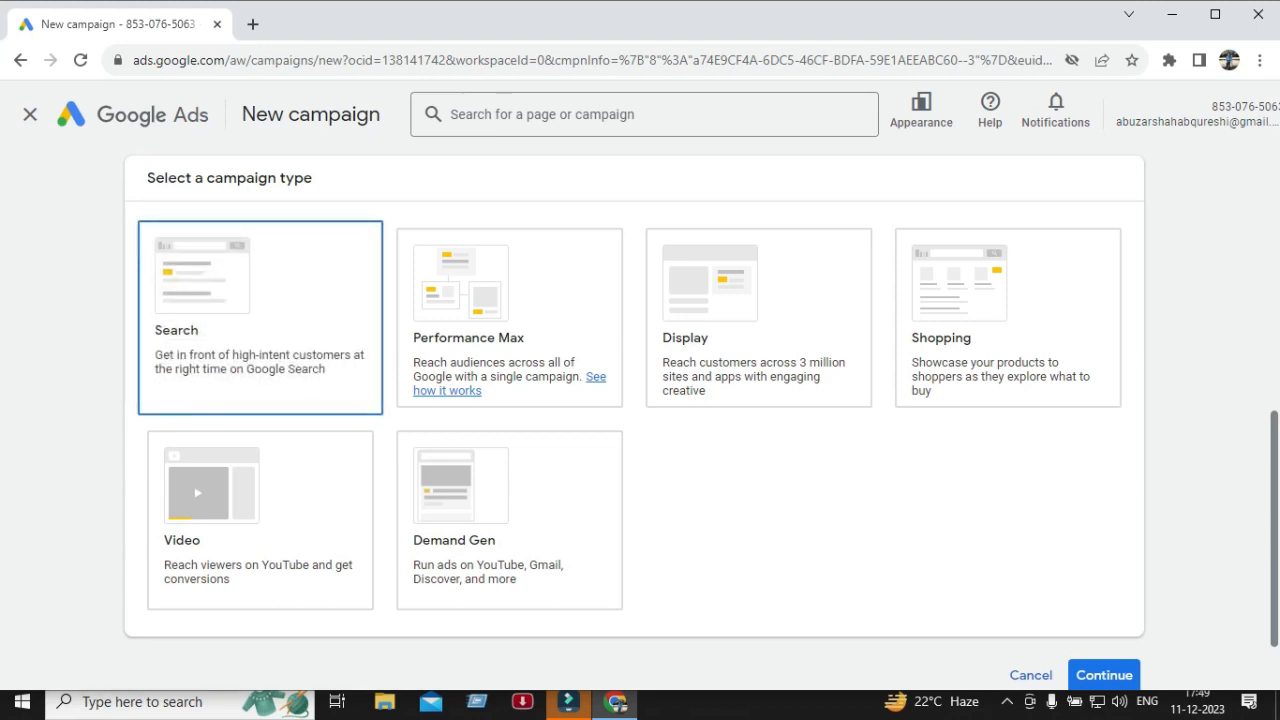
{"action": "left_click_drag", "start_coordinate": [147, 324], "coordinate": [466, 324]}
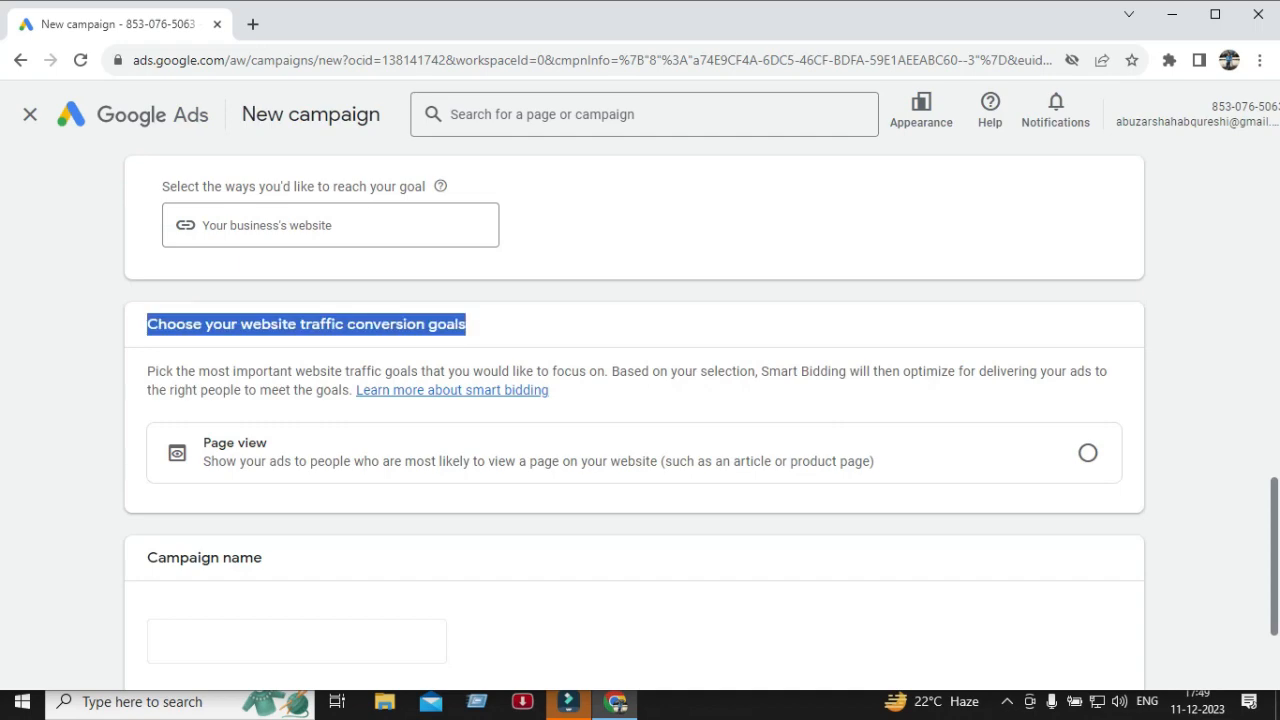
{"action": "scroll", "coordinate": [634, 400], "scroll_direction": "up", "scroll_amount": 5}
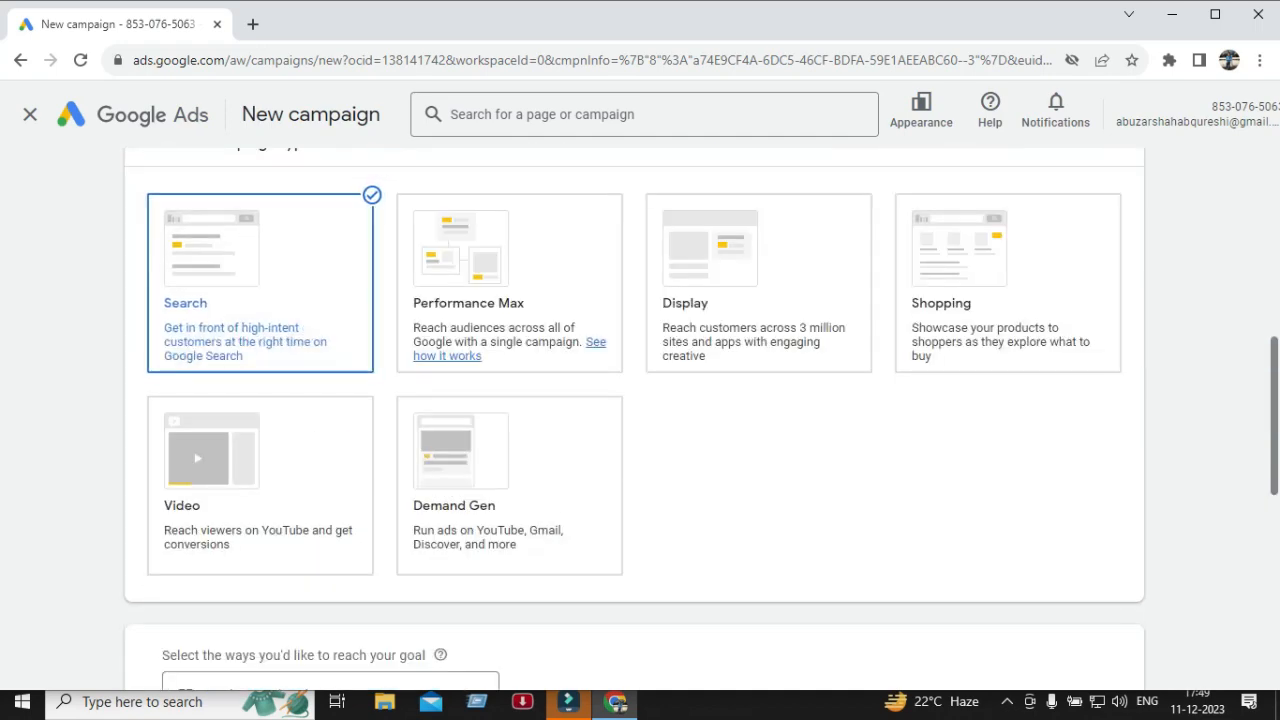
Enter the business's website address as the way to reach the goal.
{"action": "scroll", "coordinate": [634, 400], "scroll_direction": "down", "scroll_amount": 3}
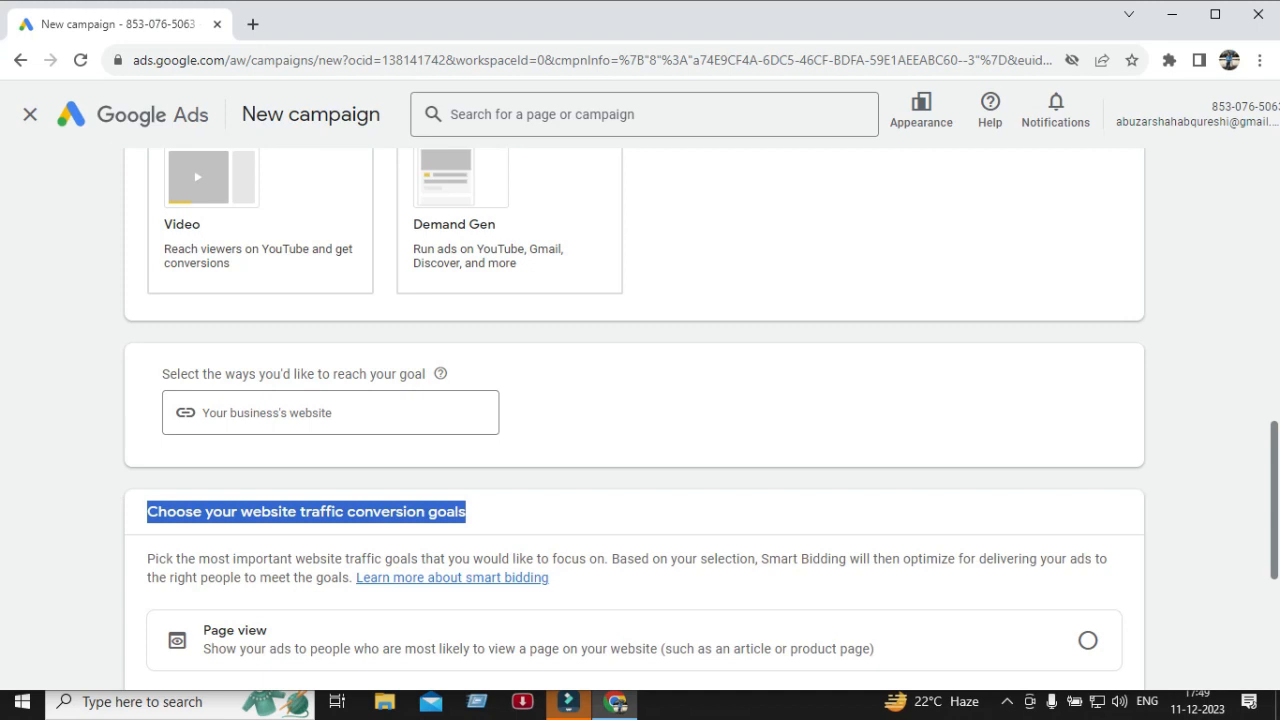
{"action": "scroll", "coordinate": [634, 400], "scroll_direction": "down", "scroll_amount": 1}
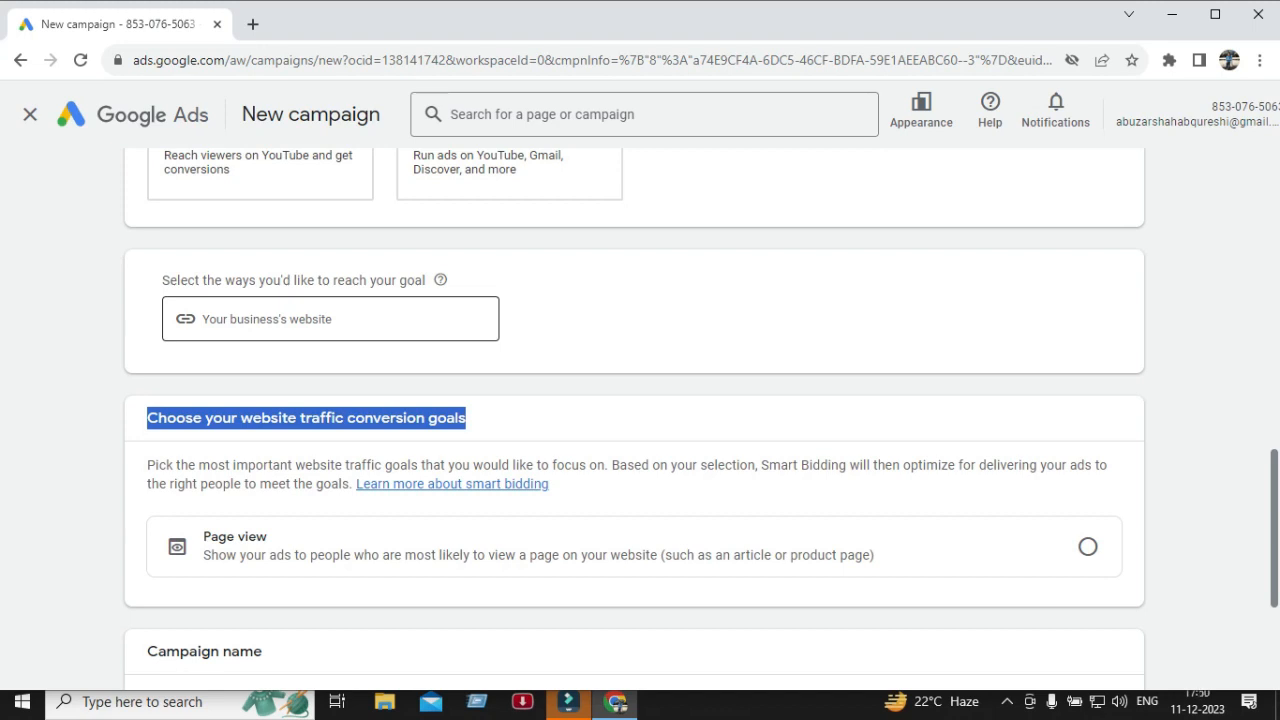
{"action": "left_click", "coordinate": [330, 319]}
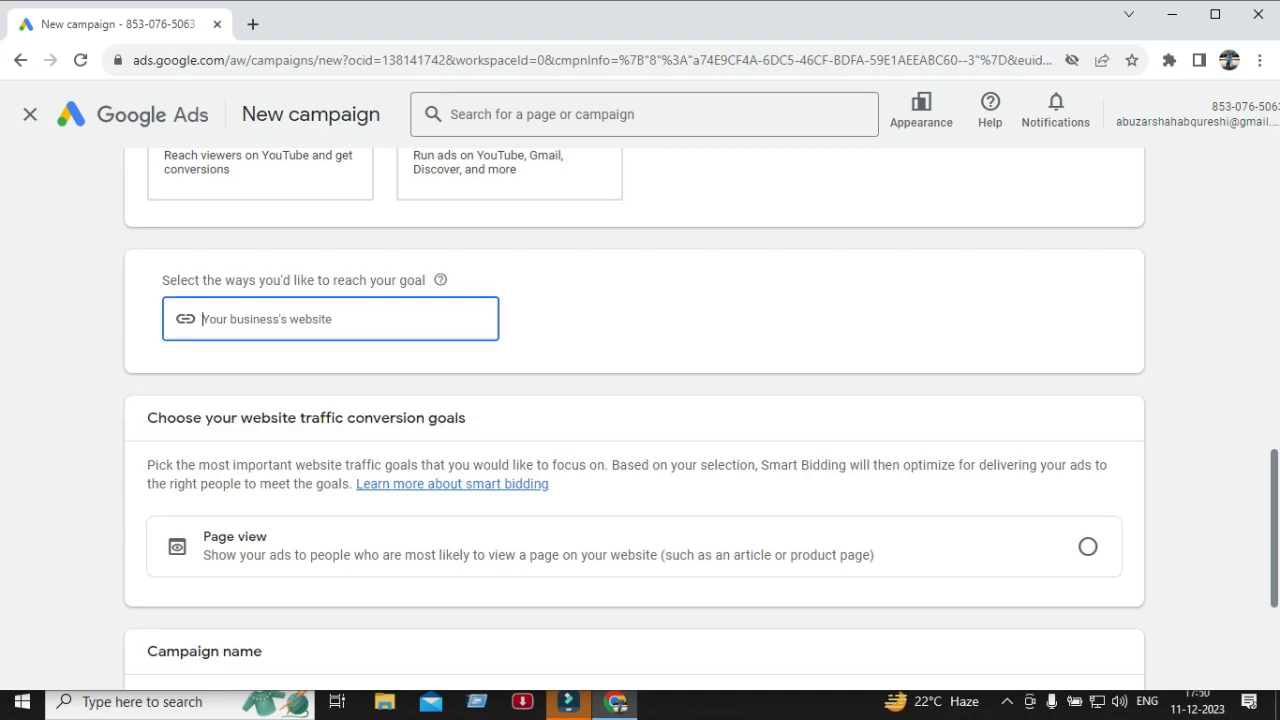
{"action": "type", "text": "asqu"}
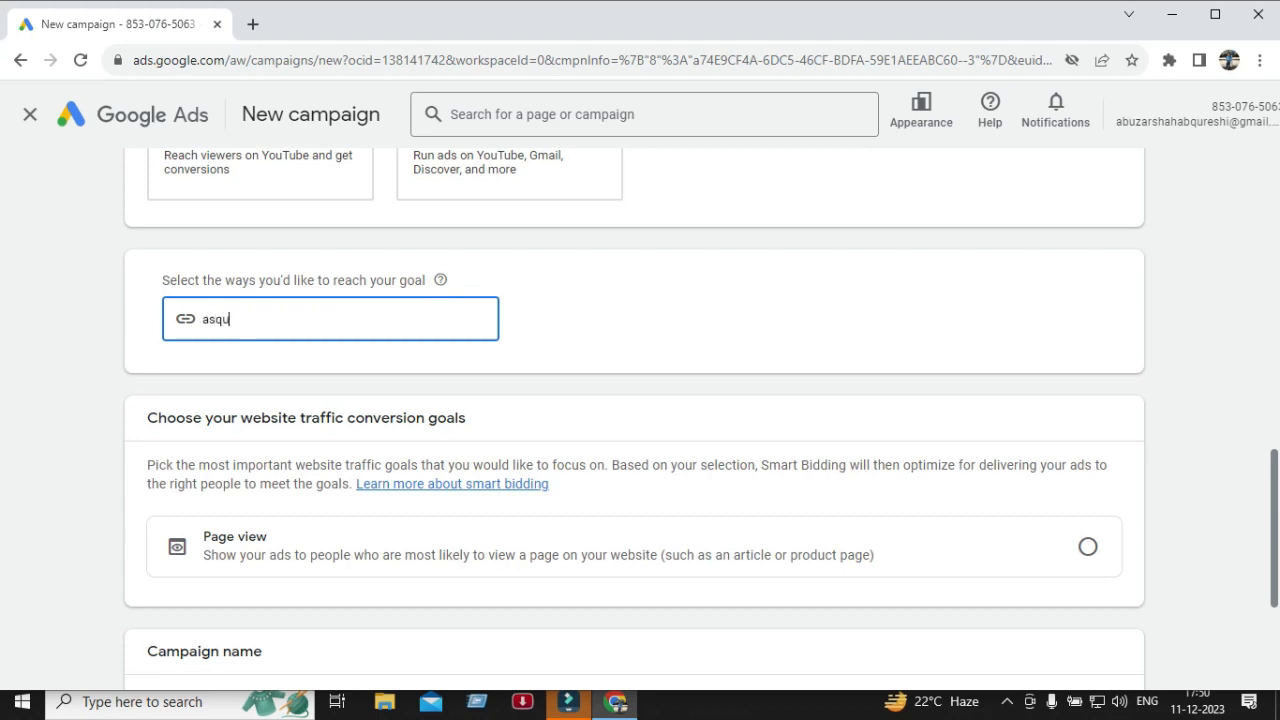
{"action": "type", "text": "reshi.com"}
{"action": "triple_click", "coordinate": [294, 281]}
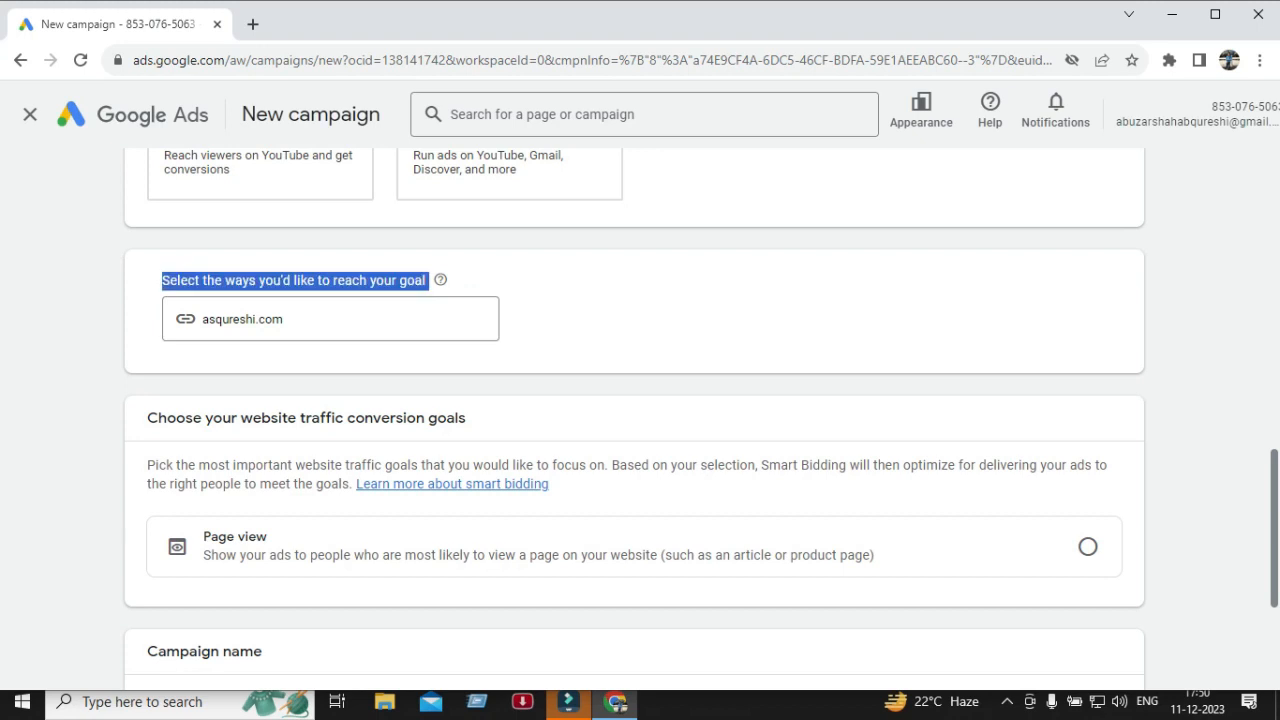
{"action": "triple_click", "coordinate": [243, 319]}
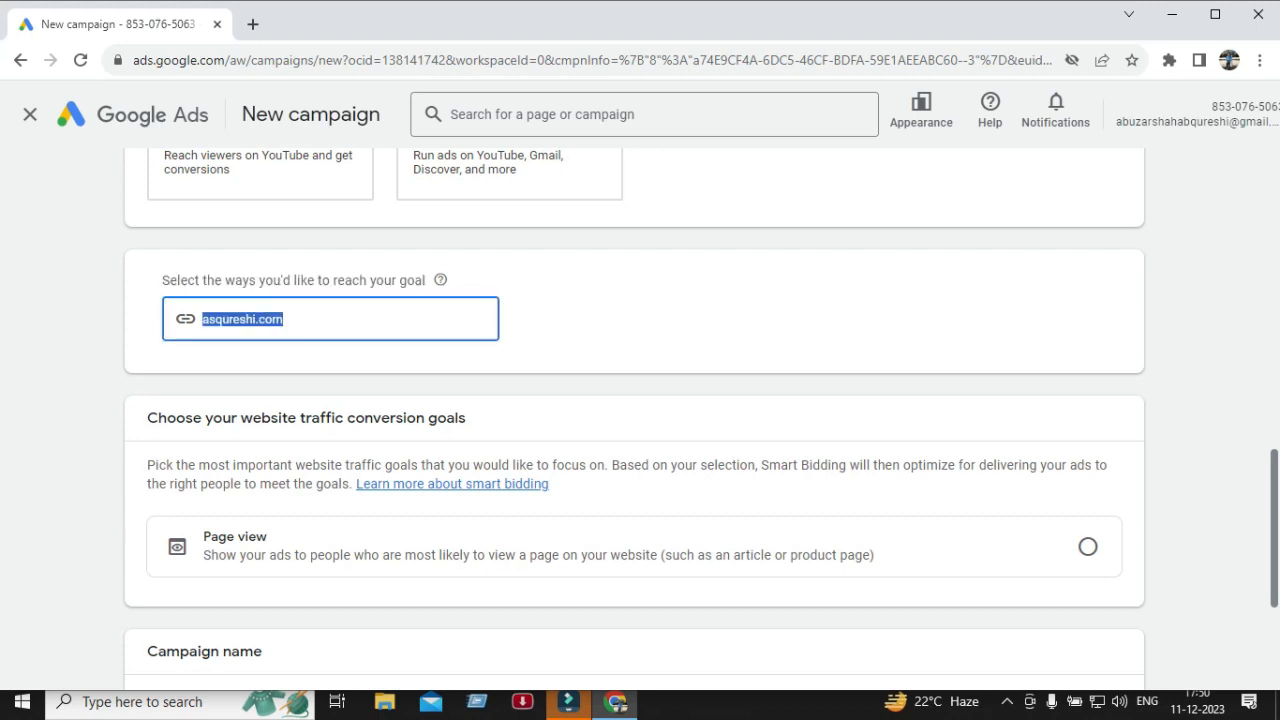
{"action": "left_click", "coordinate": [286, 319]}
{"action": "double_click", "coordinate": [286, 319]}
{"action": "left_click", "coordinate": [286, 319]}
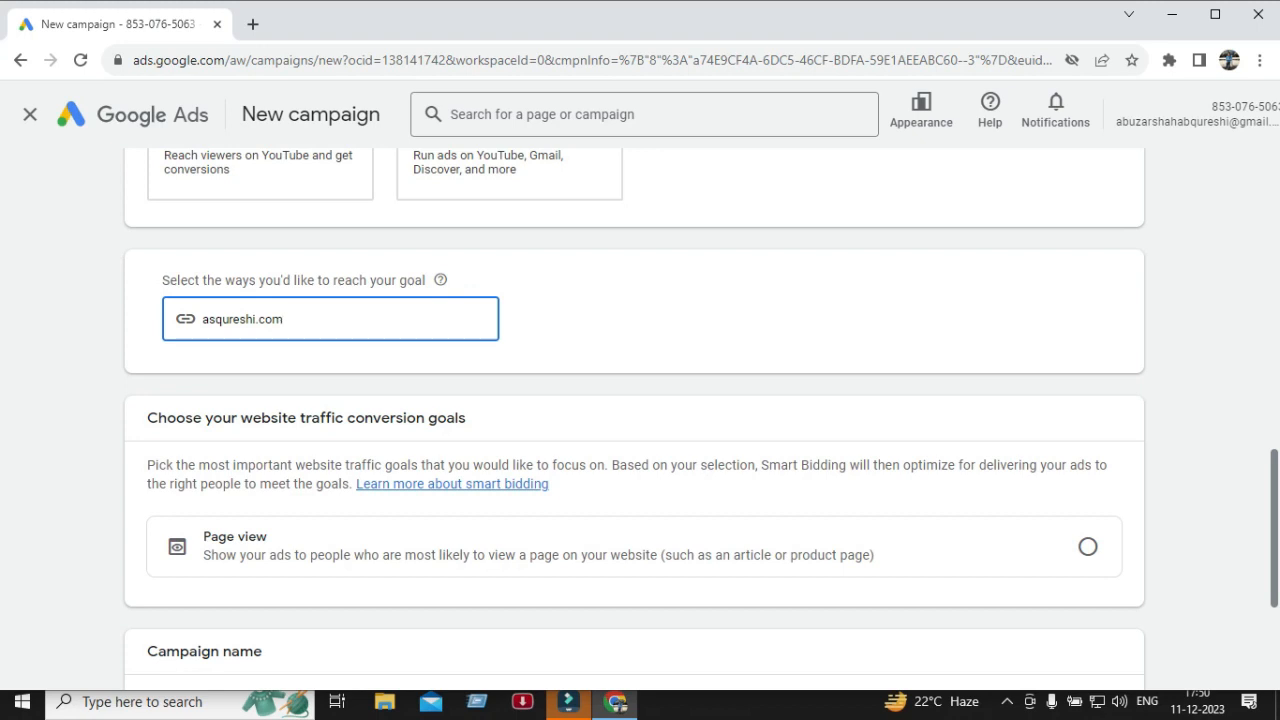
Rename the campaign as asq-traffic-camp-1.
{"action": "scroll", "coordinate": [634, 420], "scroll_direction": "down", "scroll_amount": 1}
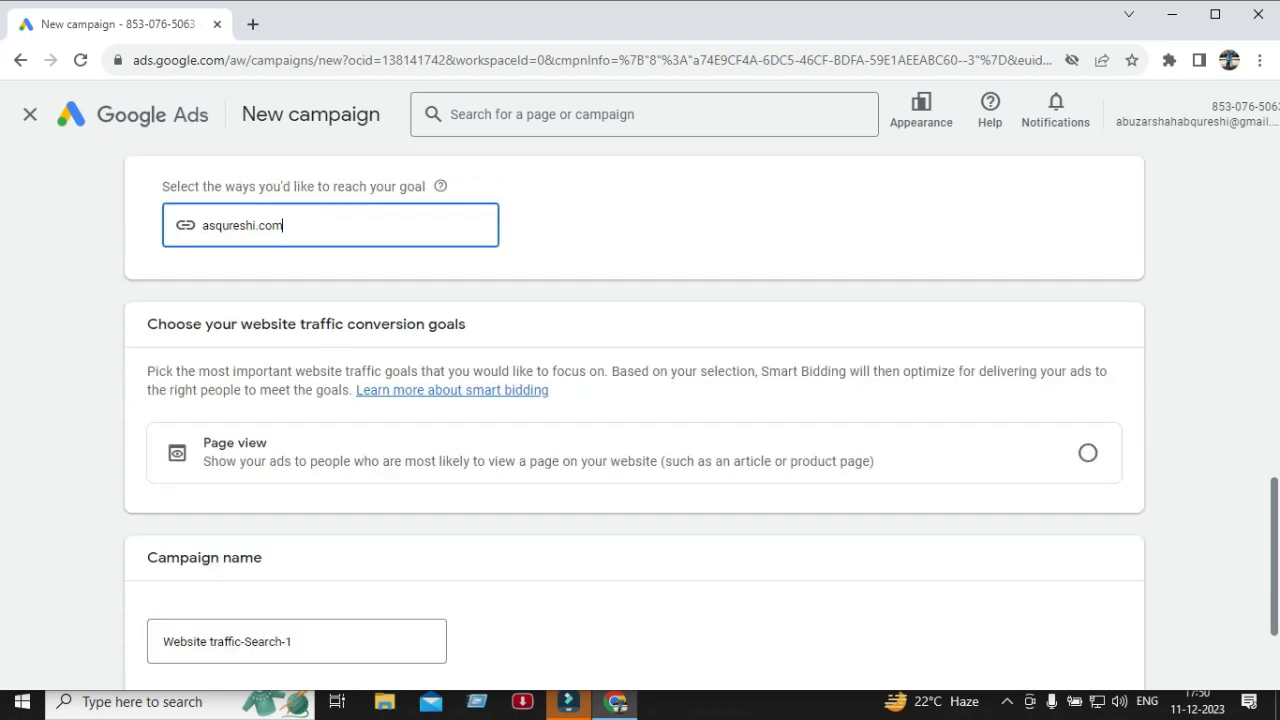
{"action": "scroll", "coordinate": [634, 420], "scroll_direction": "down", "scroll_amount": 1}
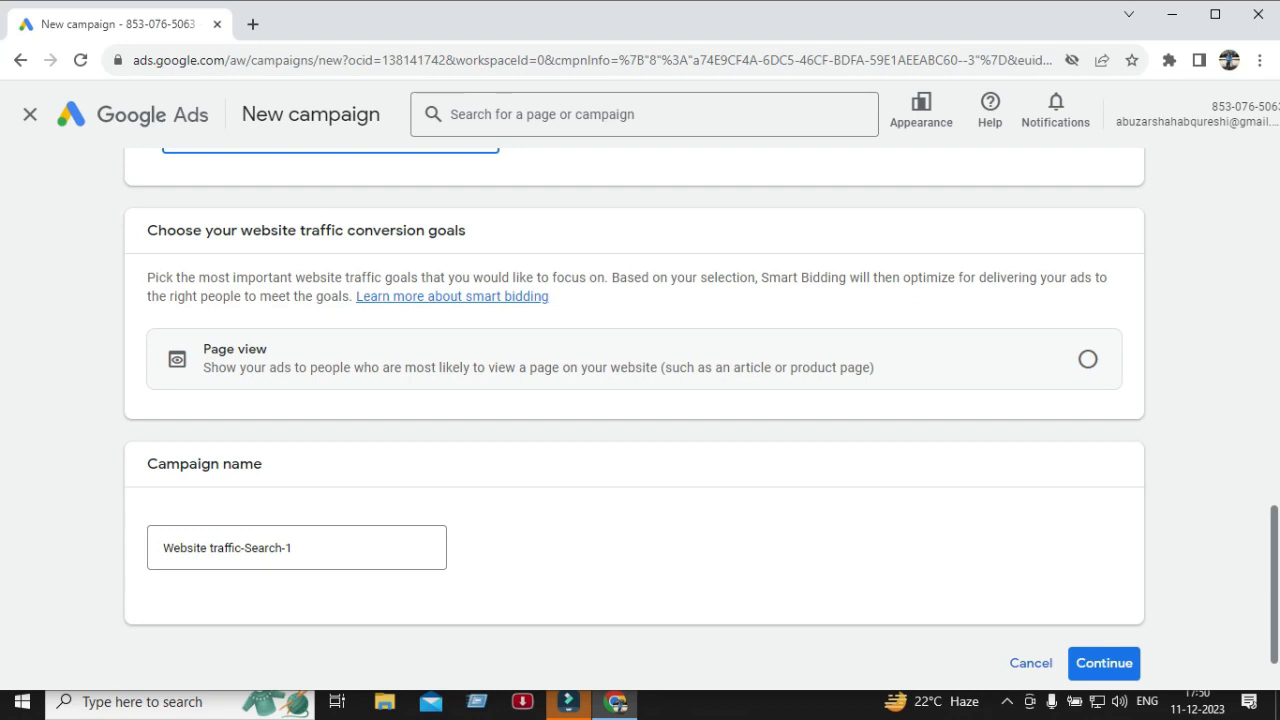
{"action": "scroll", "coordinate": [640, 400], "scroll_direction": "down", "scroll_amount": 1}
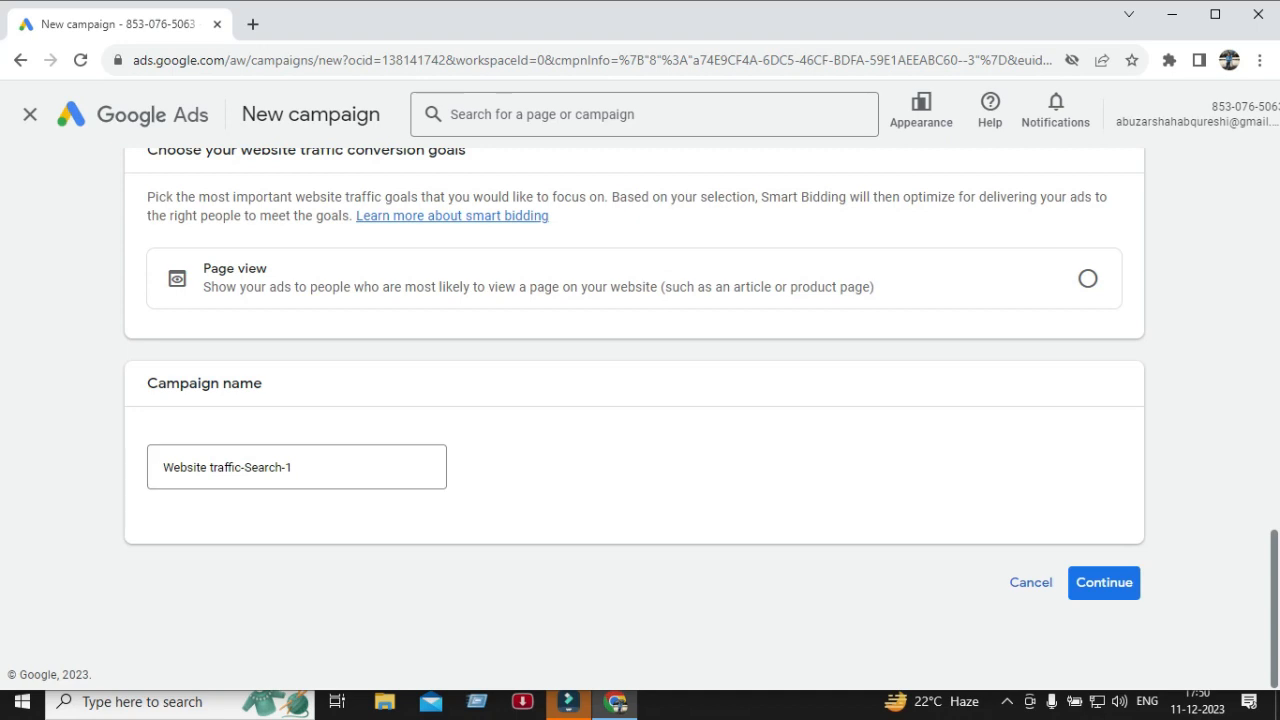
{"action": "left_click", "coordinate": [292, 467]}
{"action": "key", "text": "ctrl+a"}
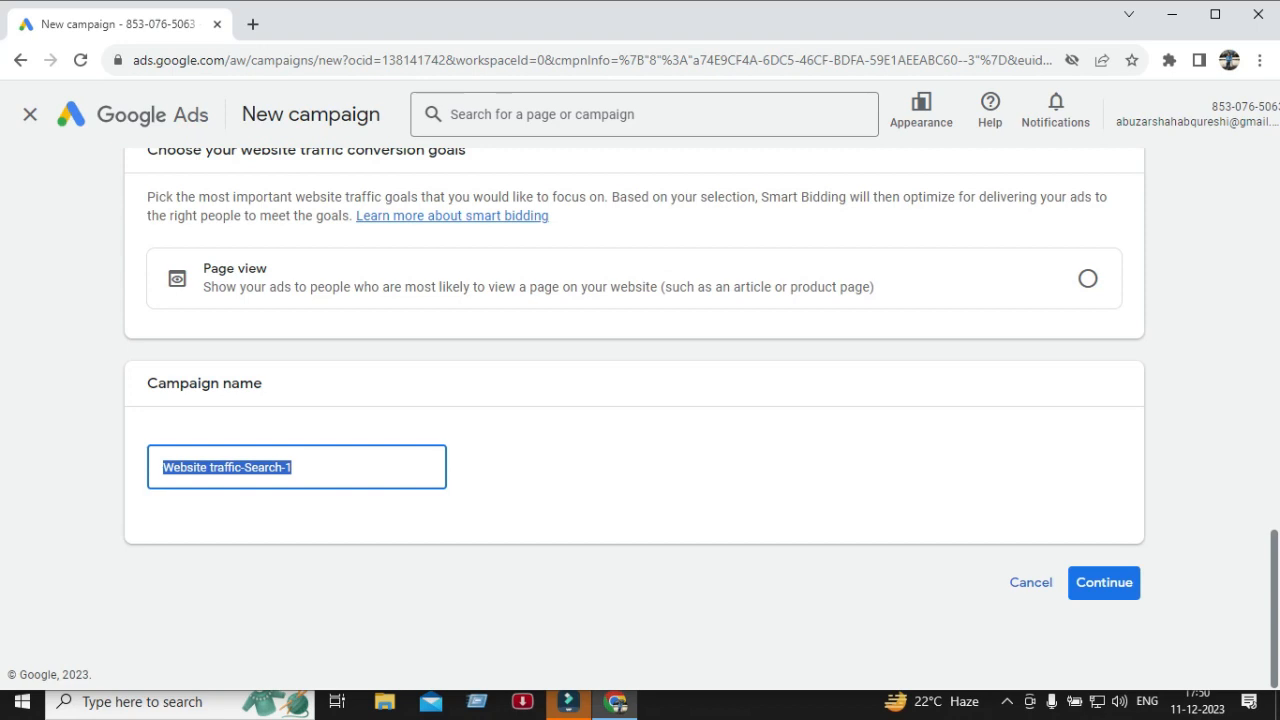
{"action": "type", "text": "asq"}
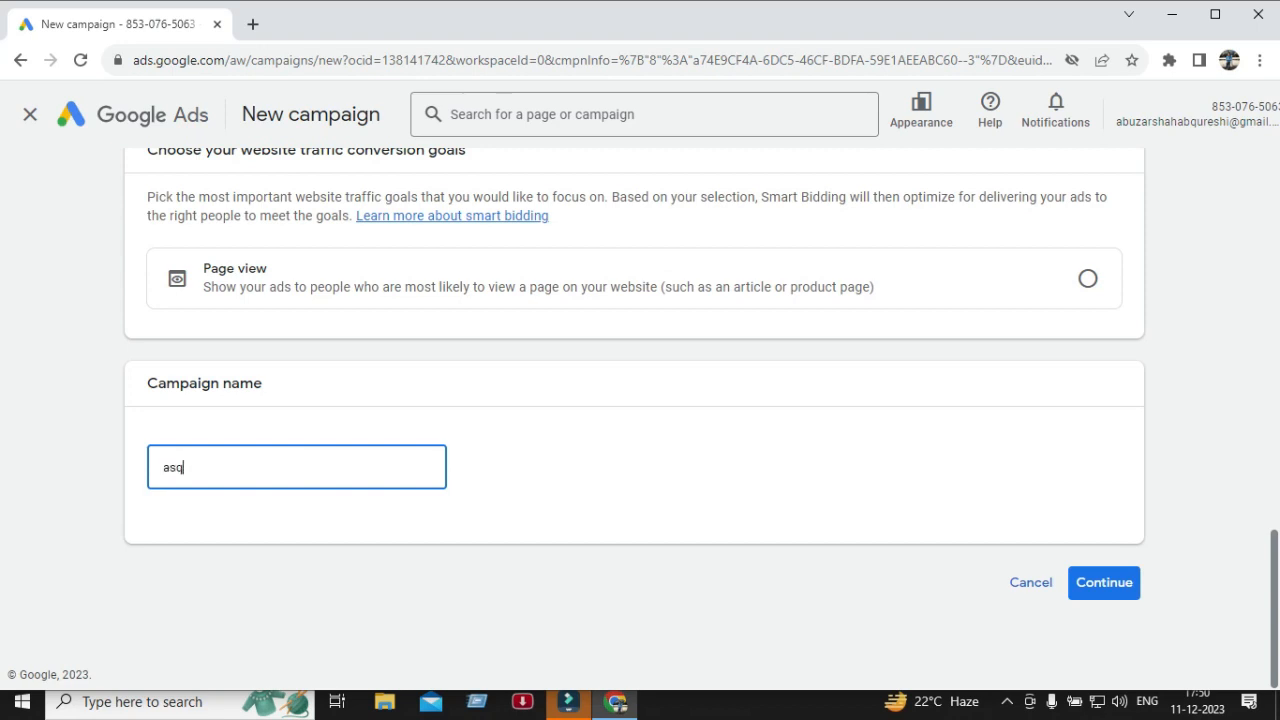
{"action": "type", "text": "-traffic-camp-1"}
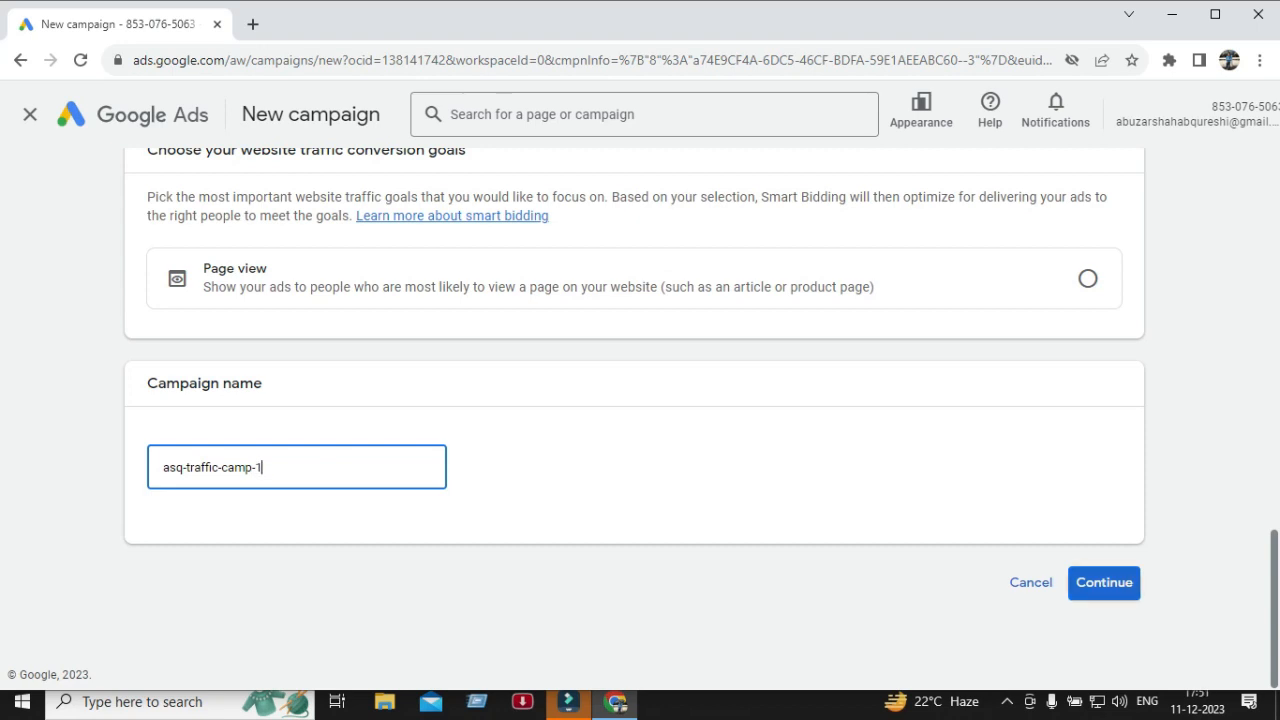
Try to continue, then select Page view as the website traffic conversion goal.
{"action": "left_click", "coordinate": [1104, 583]}
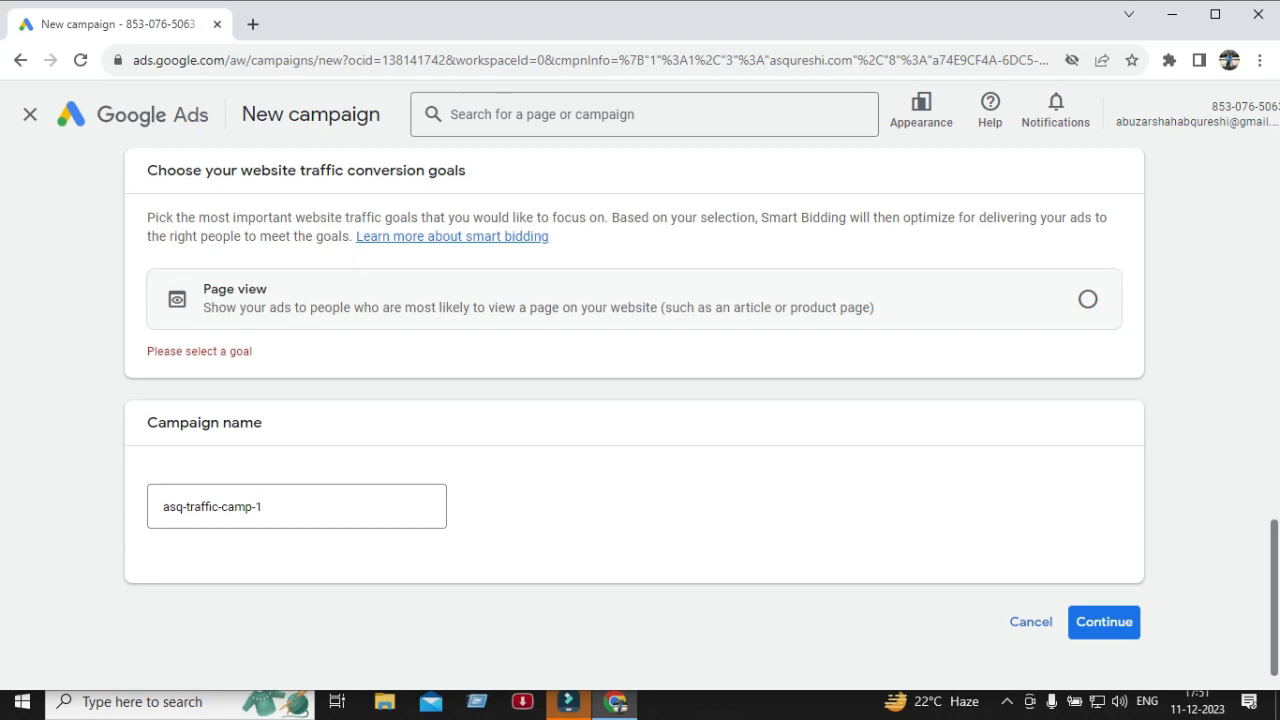
{"action": "left_click", "coordinate": [1088, 299]}
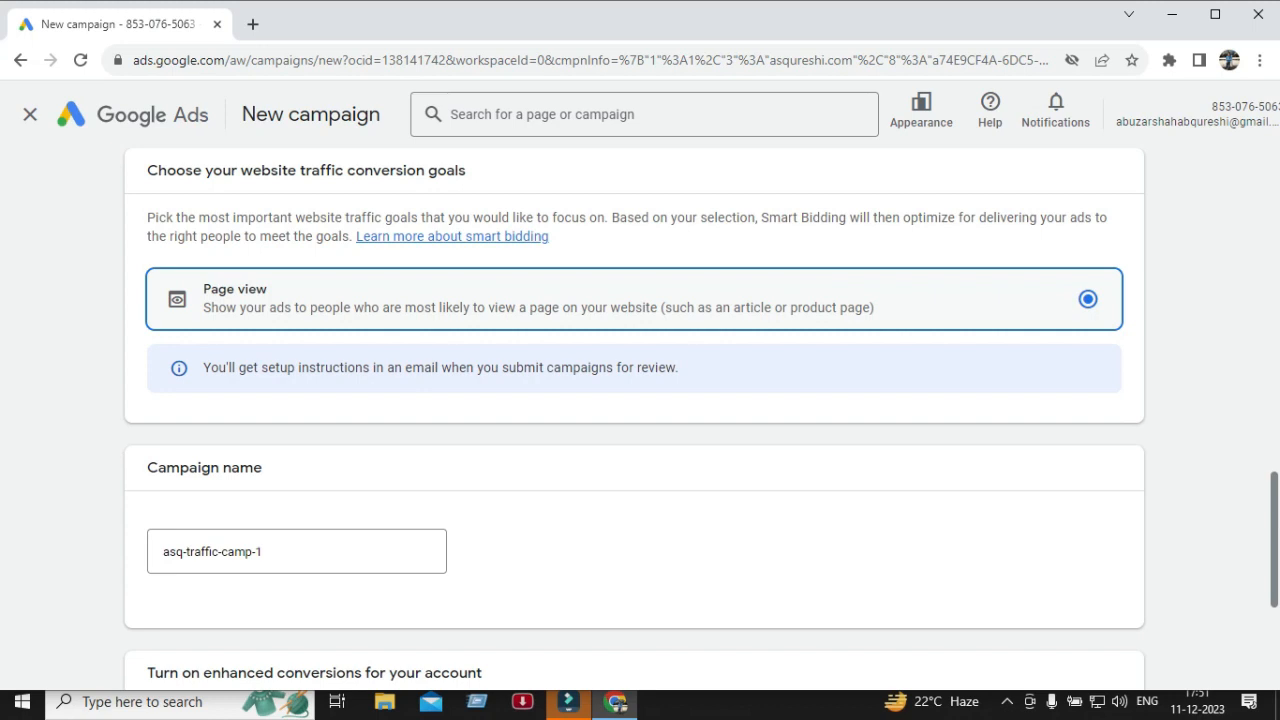
{"action": "scroll", "coordinate": [640, 420], "scroll_direction": "down", "scroll_amount": 3}
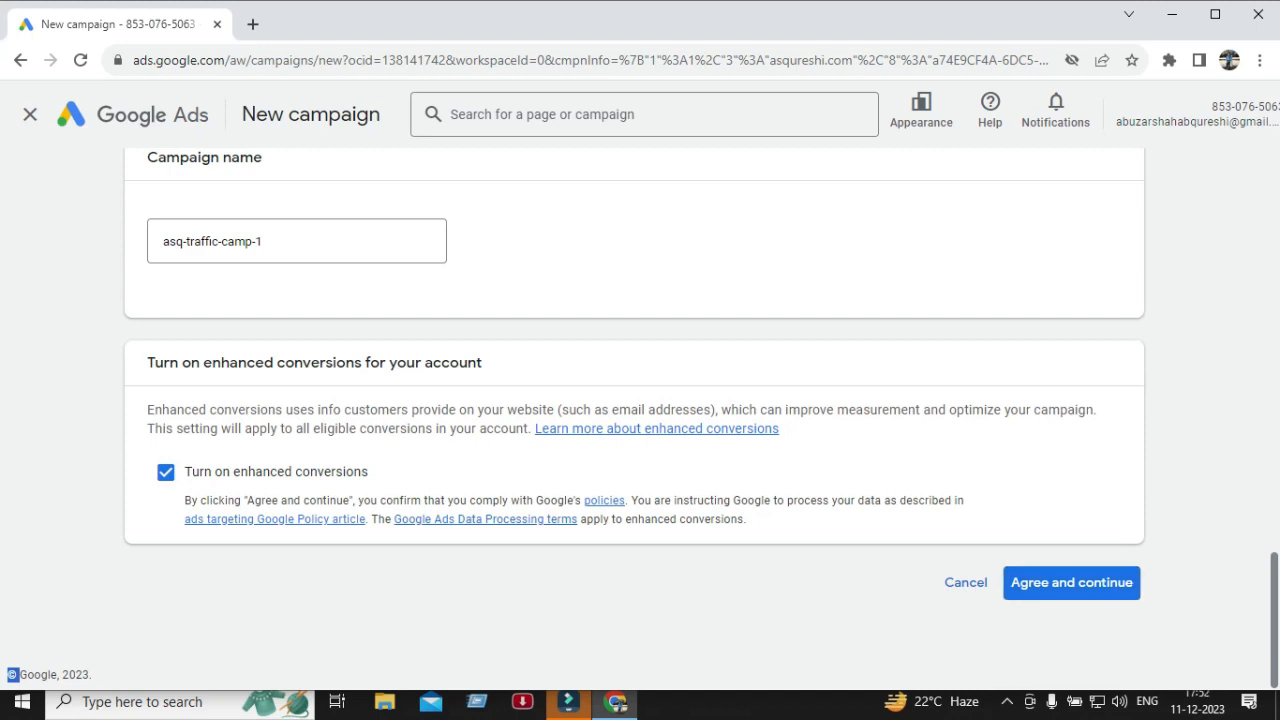
{"action": "scroll", "coordinate": [640, 400], "scroll_direction": "up", "scroll_amount": 3}
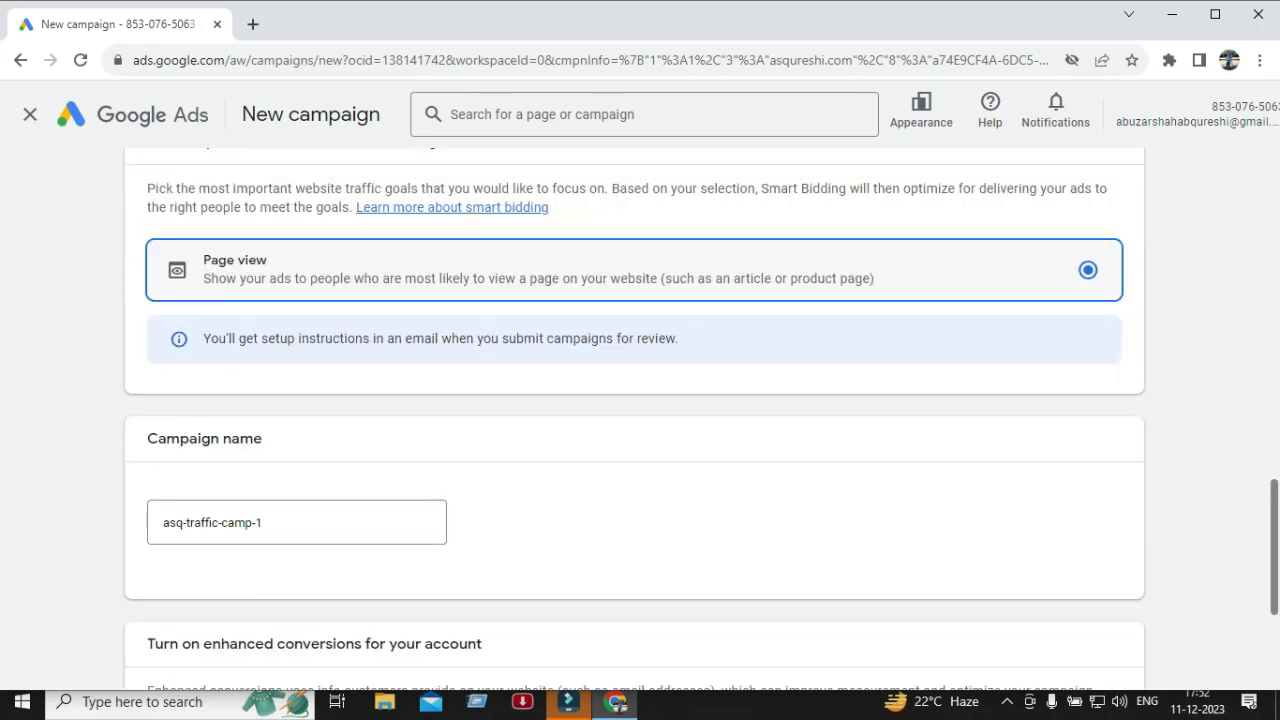
{"action": "scroll", "coordinate": [640, 400], "scroll_direction": "up", "scroll_amount": 2}
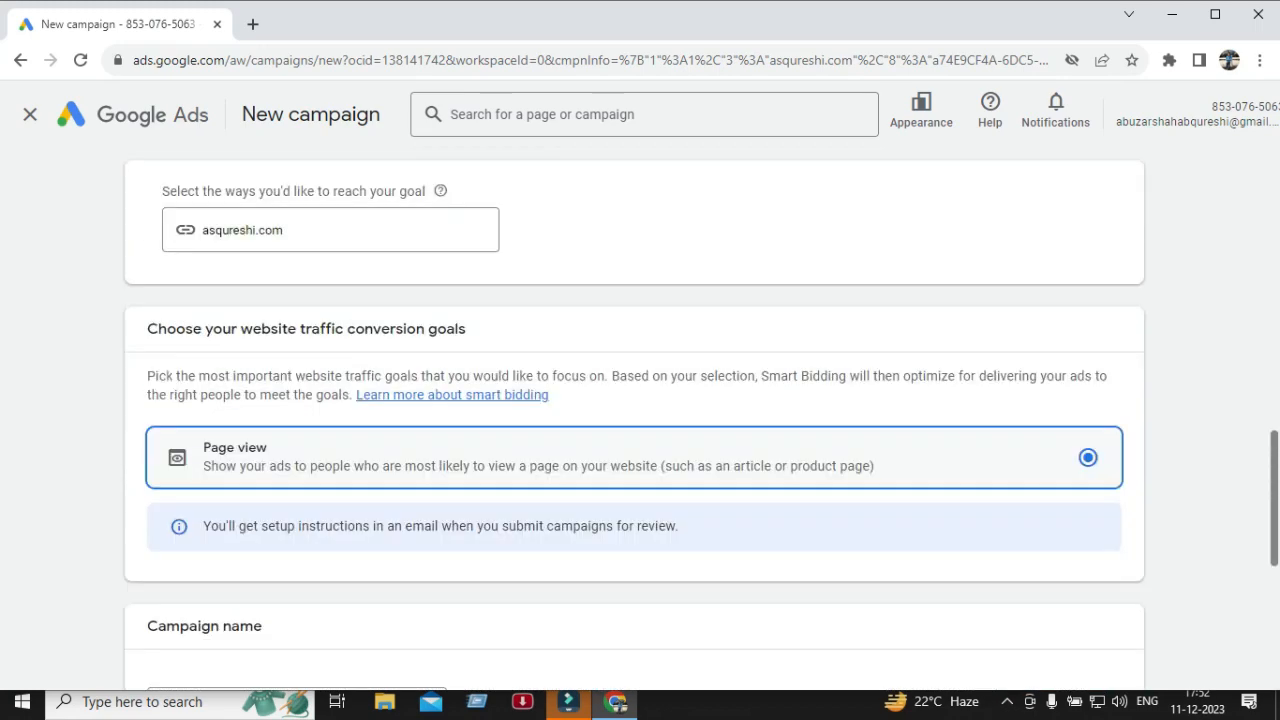
Accept enhanced conversions to continue, then exit the campaign-creation guide.
{"action": "scroll", "coordinate": [640, 400], "scroll_direction": "down", "scroll_amount": 5}
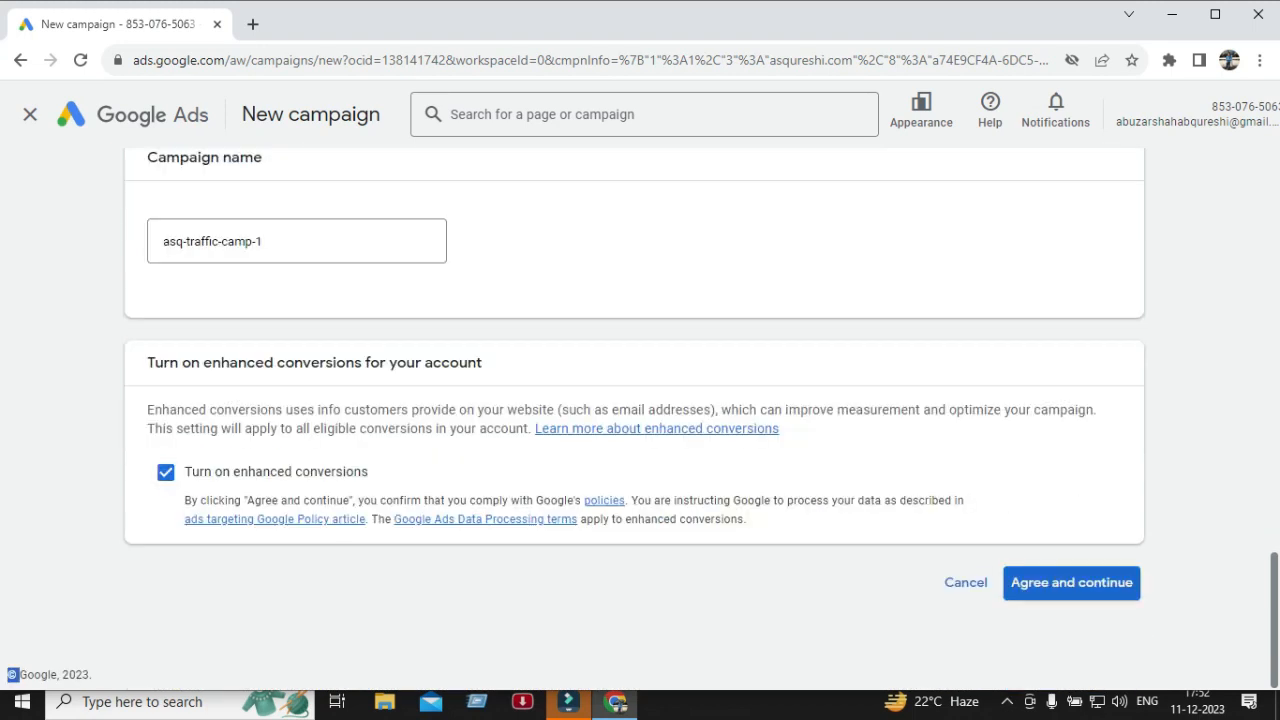
{"action": "left_click", "coordinate": [1071, 582]}
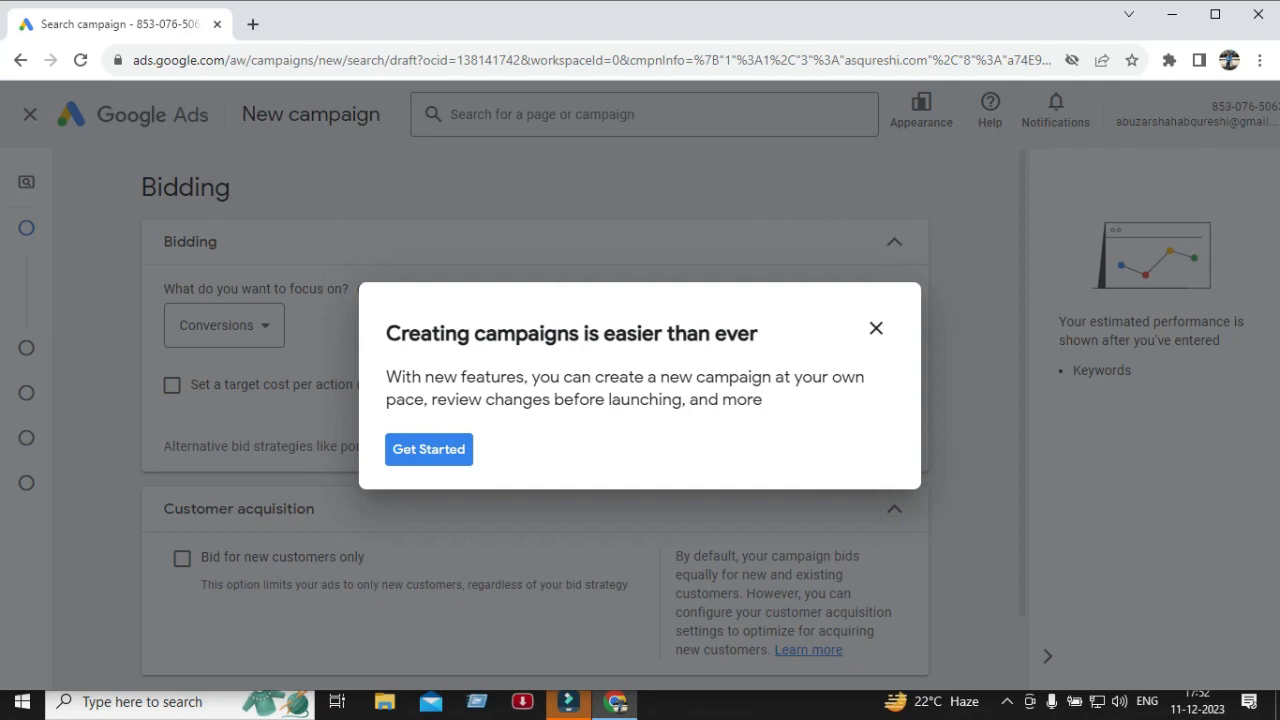
{"action": "left_click", "coordinate": [876, 328]}
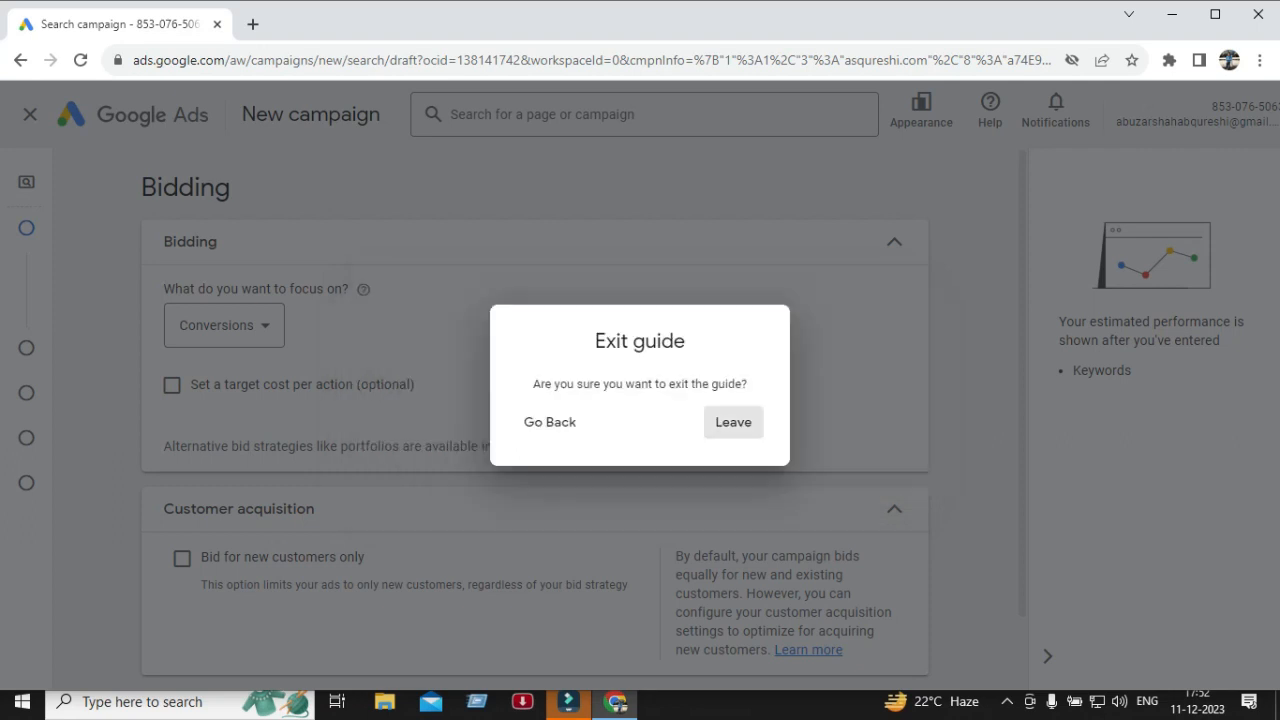
{"action": "left_click", "coordinate": [733, 422]}
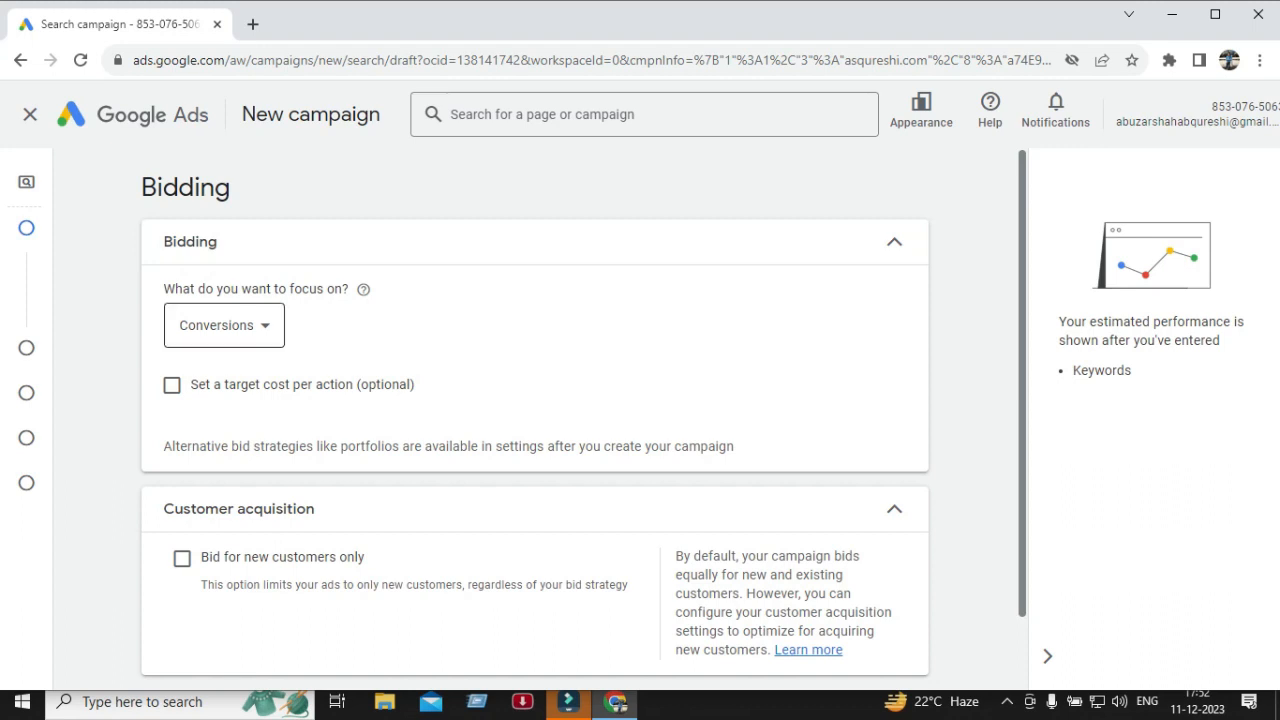
Focus bidding on Clicks and set a maximum cost per click bid limit of ₹5.
{"action": "left_click", "coordinate": [224, 325]}
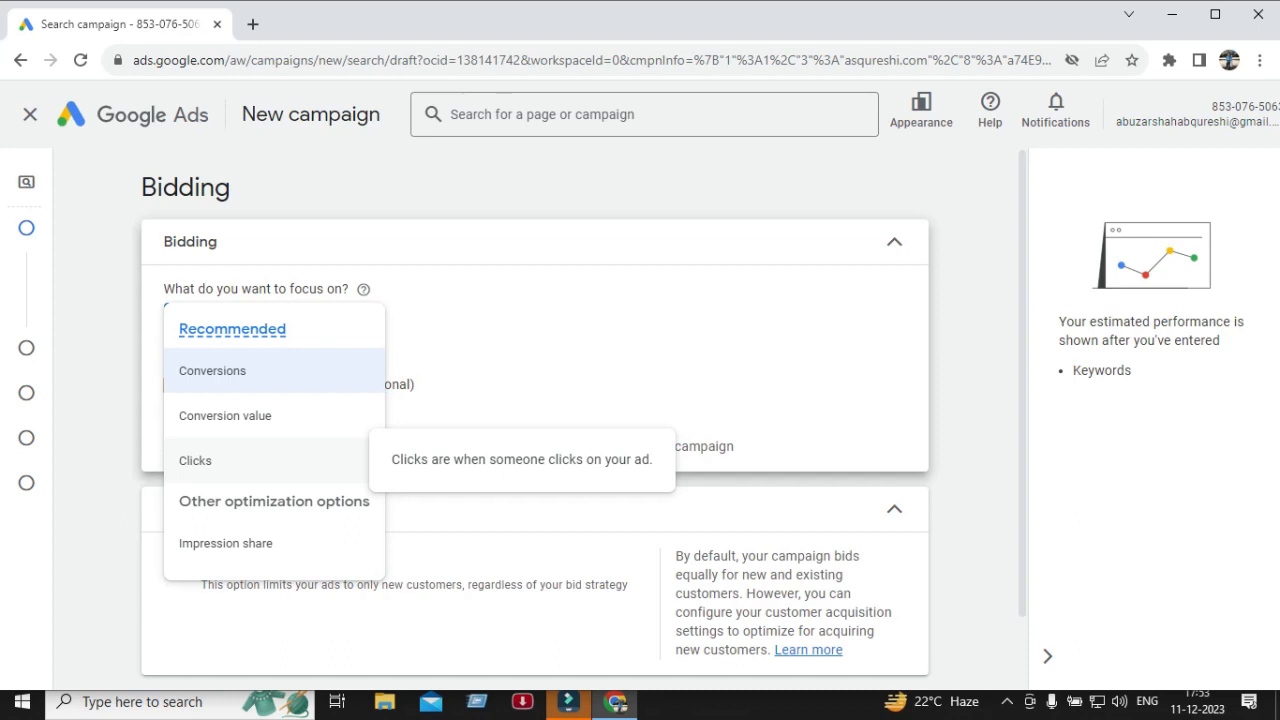
{"action": "left_click", "coordinate": [230, 460]}
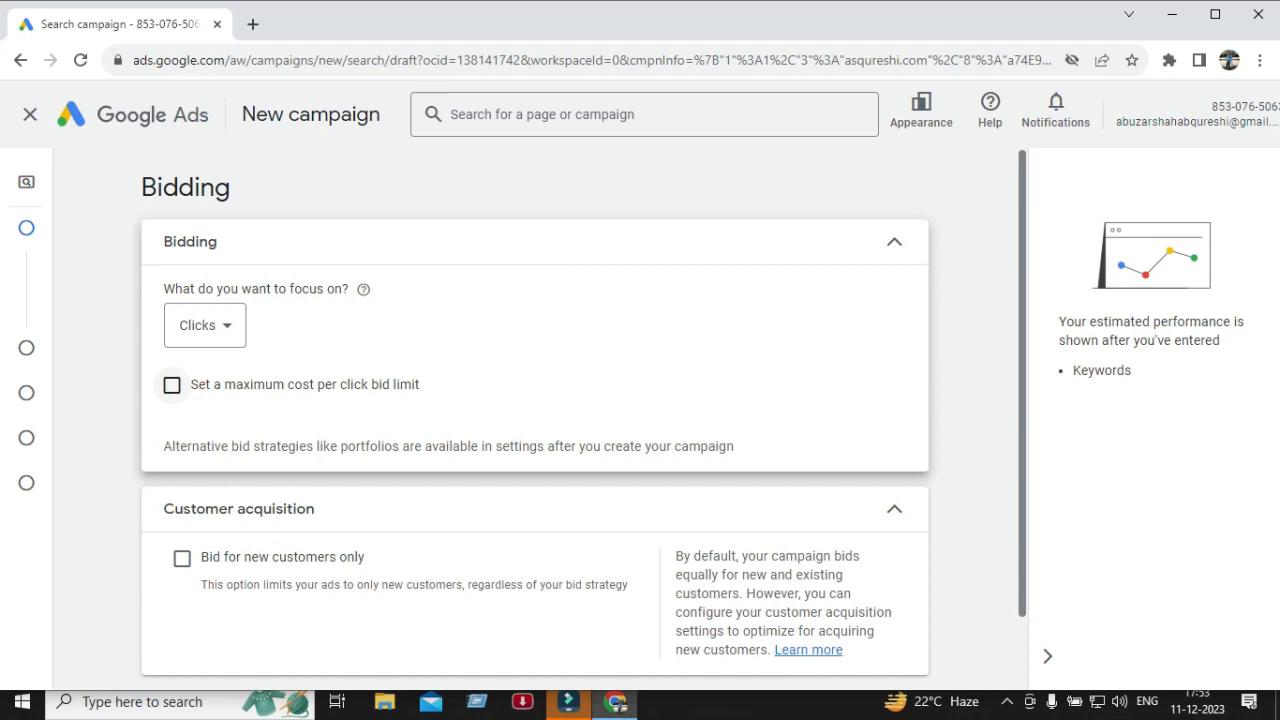
{"action": "left_click", "coordinate": [172, 385]}
{"action": "left_click", "coordinate": [172, 385]}
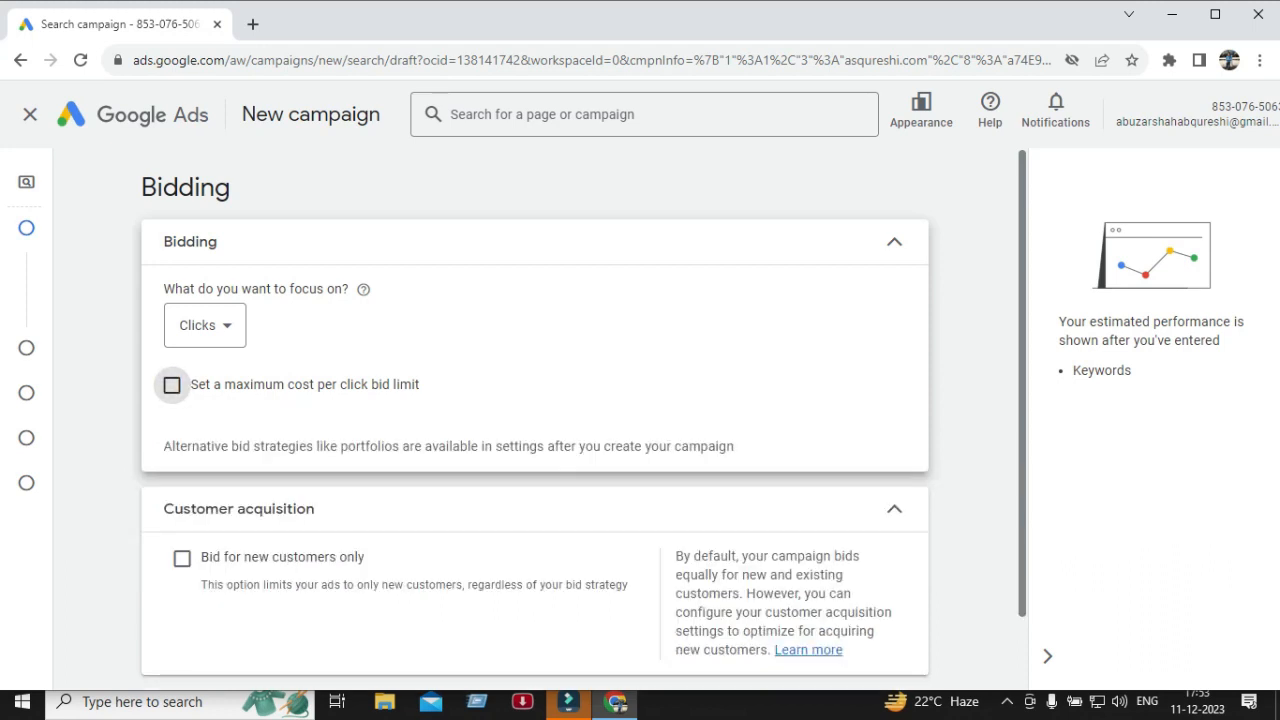
{"action": "left_click", "coordinate": [172, 385]}
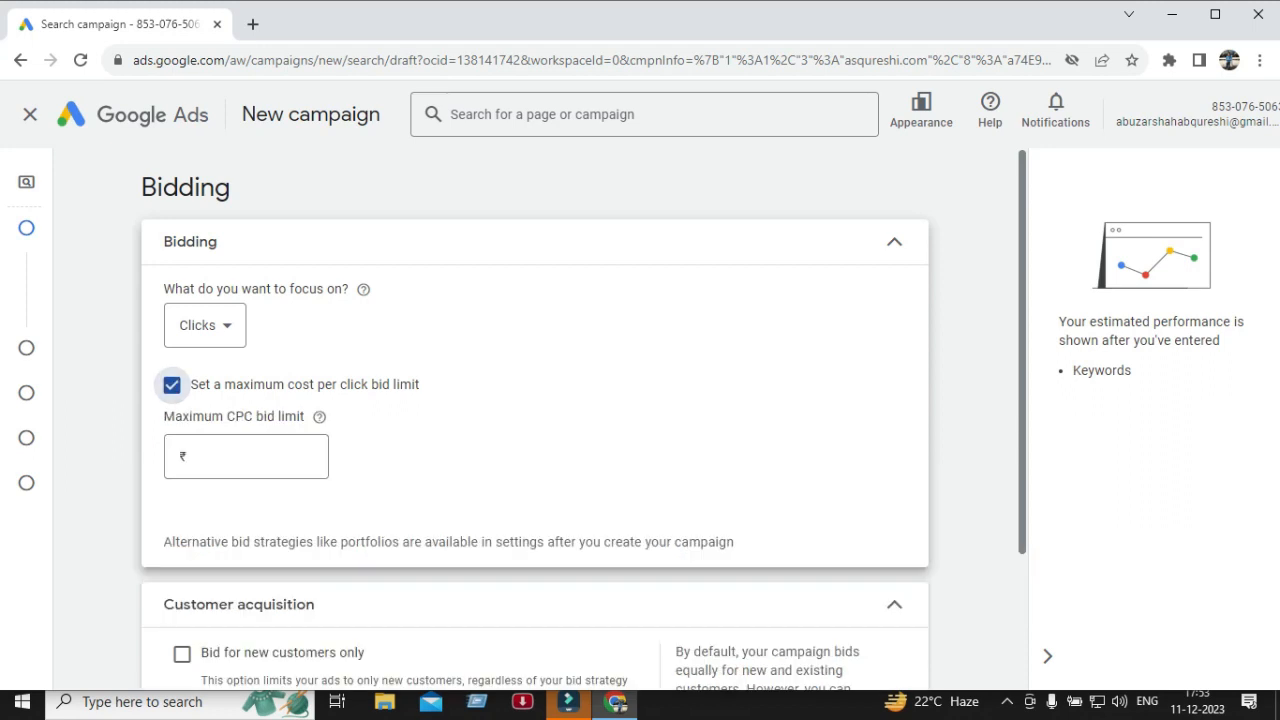
{"action": "left_click", "coordinate": [246, 457]}
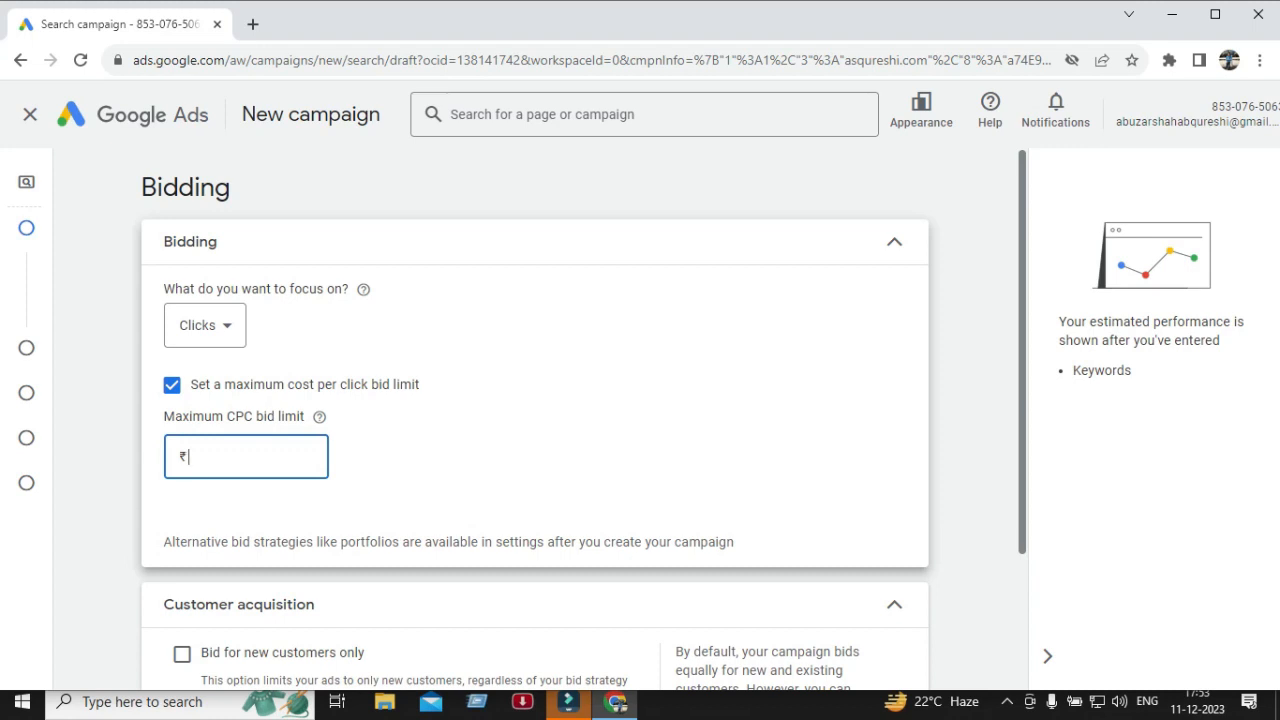
{"action": "type", "text": "5"}
{"action": "scroll", "coordinate": [535, 400], "scroll_direction": "down", "scroll_amount": 1}
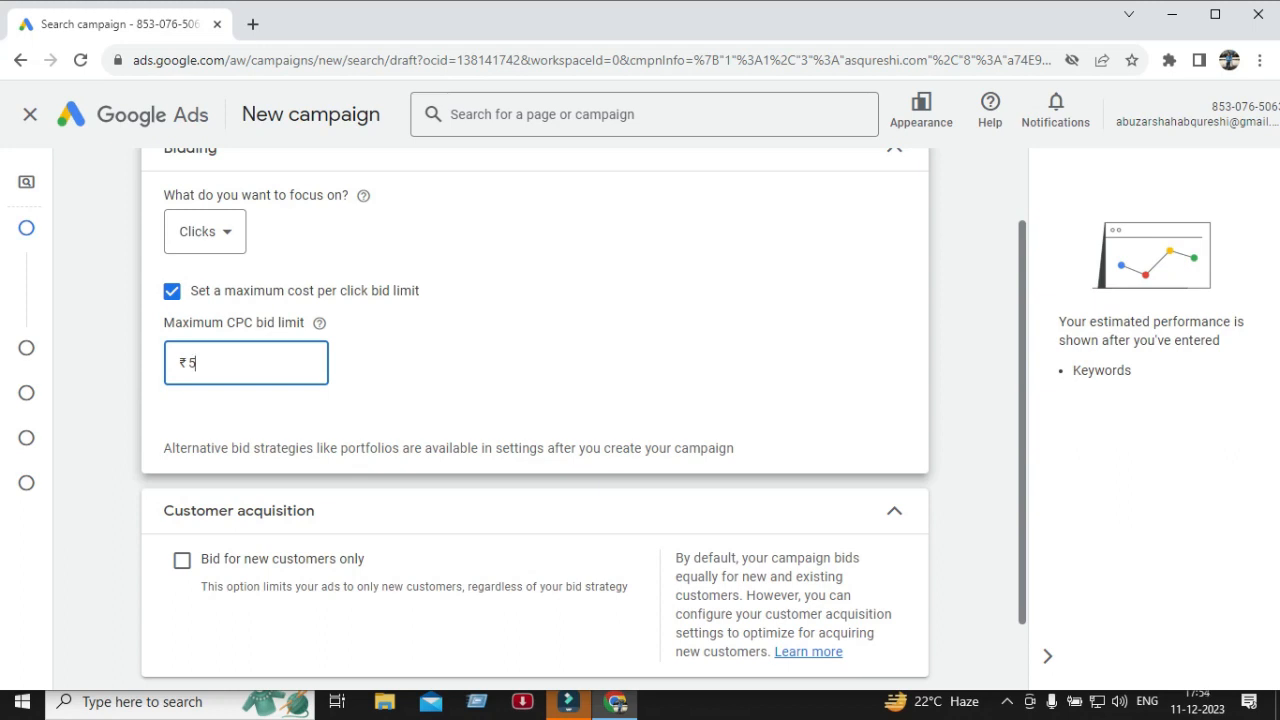
{"action": "scroll", "coordinate": [535, 400], "scroll_direction": "down", "scroll_amount": 1}
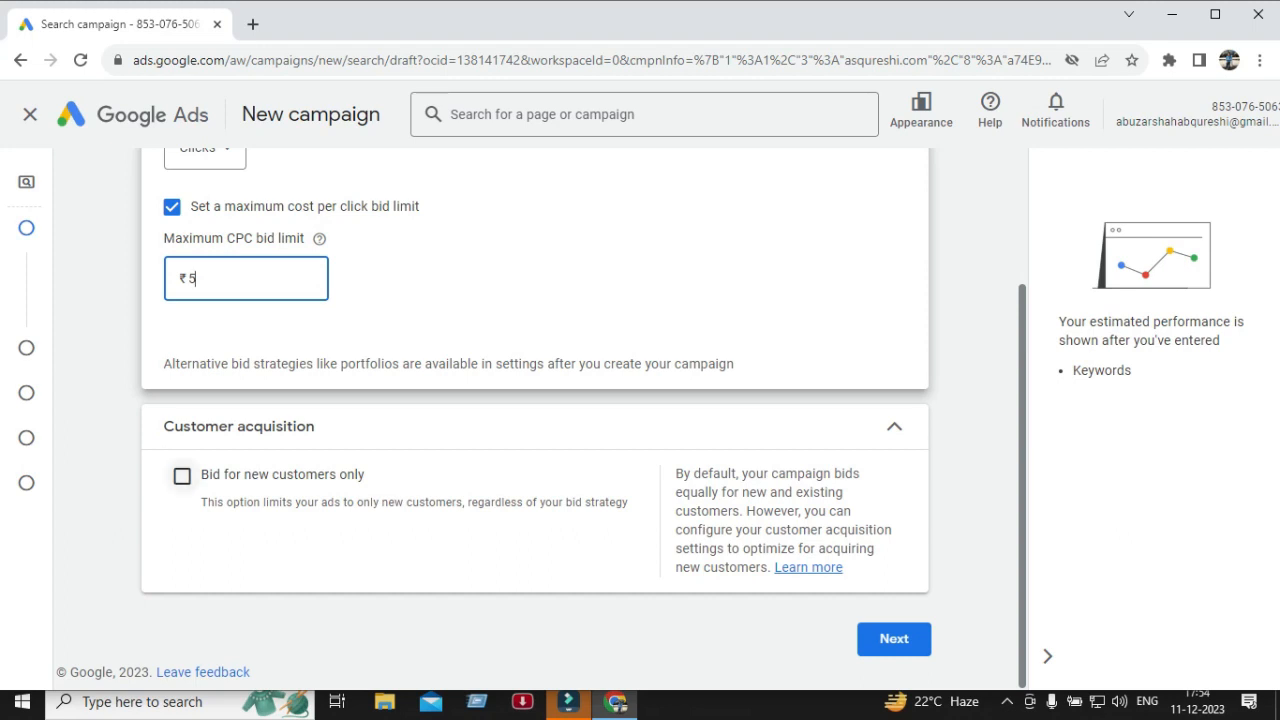
{"action": "left_click", "coordinate": [182, 476]}
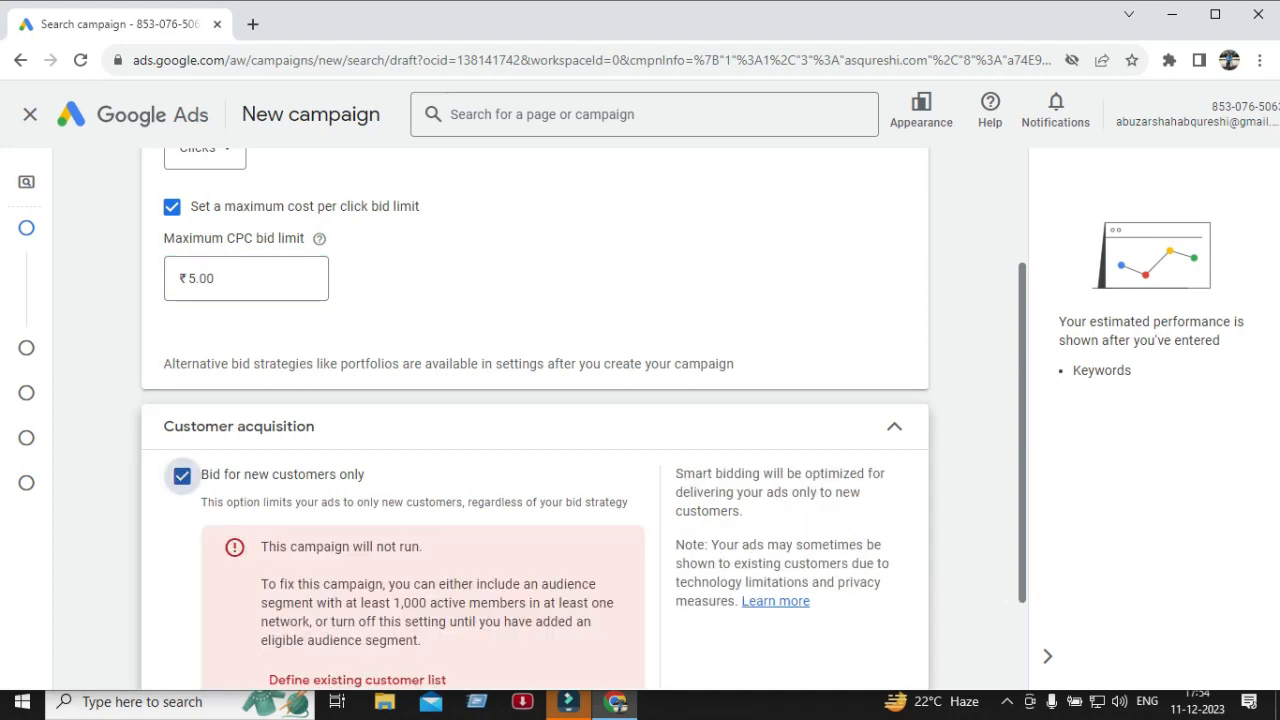
{"action": "left_click", "coordinate": [182, 476]}
{"action": "double_click", "coordinate": [203, 427]}
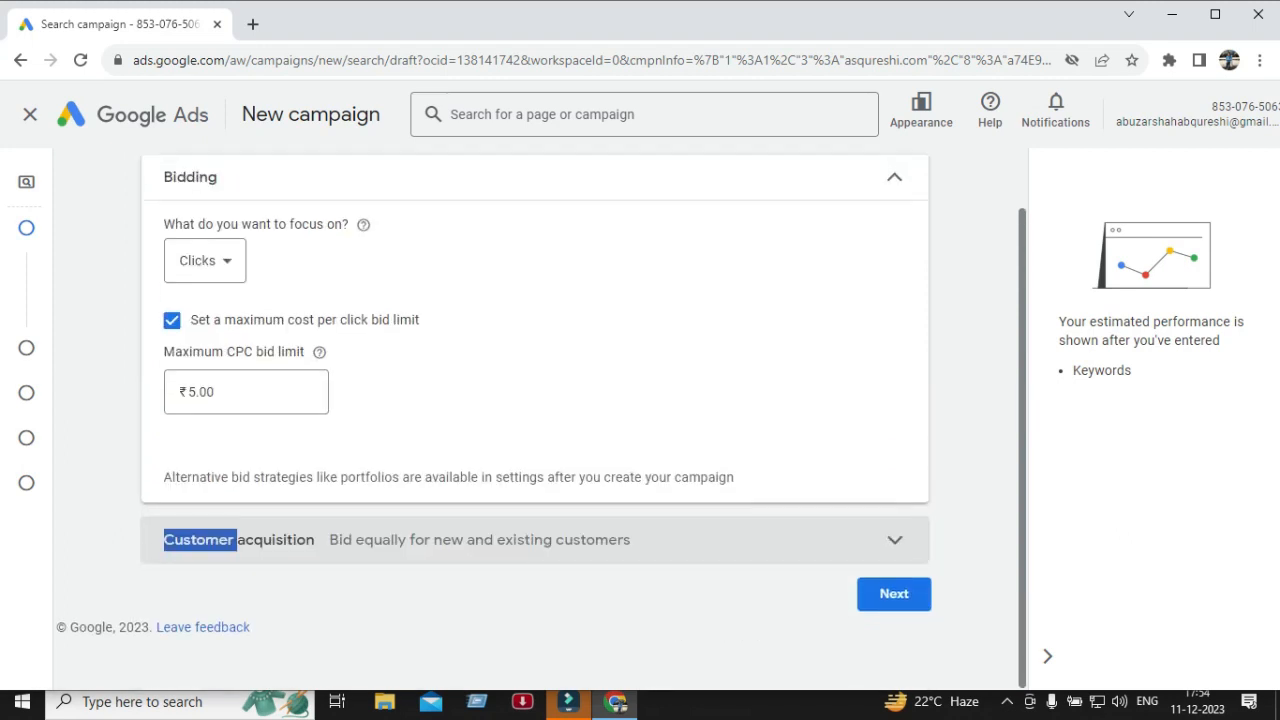
{"action": "left_click_drag", "start_coordinate": [237, 540], "coordinate": [314, 540]}
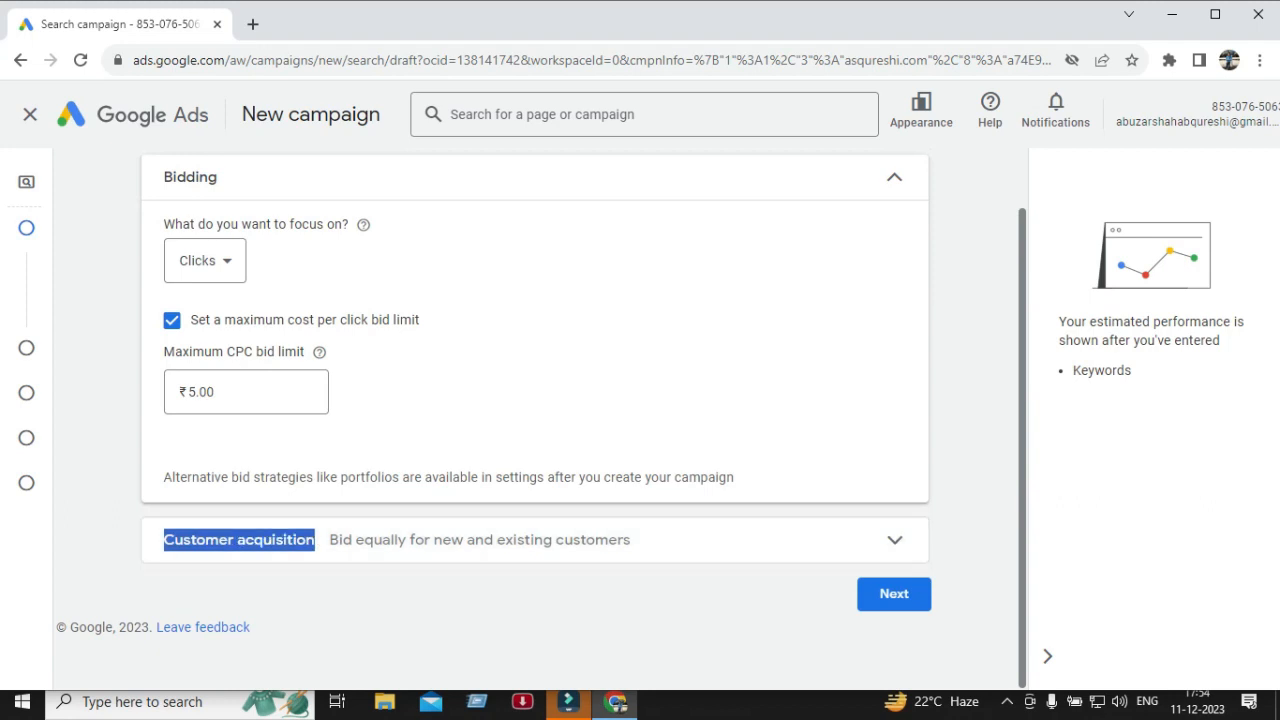
{"action": "left_click", "coordinate": [420, 595]}
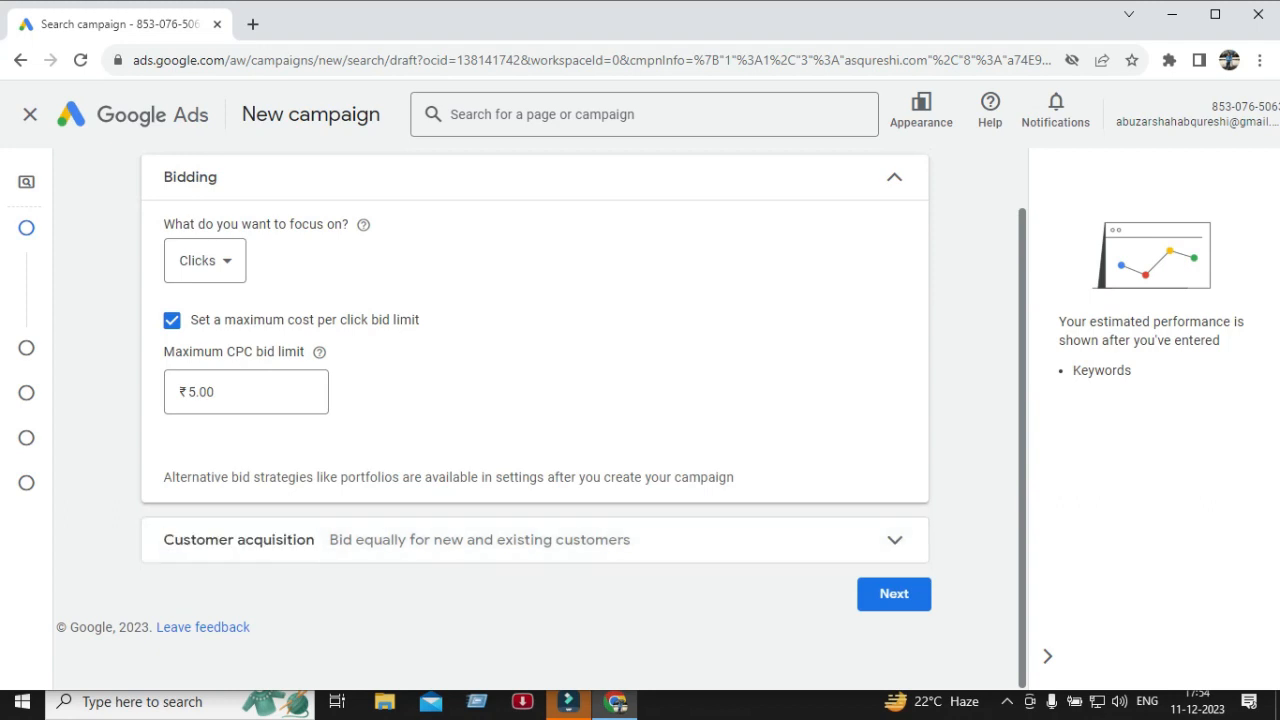
{"action": "double_click", "coordinate": [197, 478]}
{"action": "triple_click", "coordinate": [197, 478]}
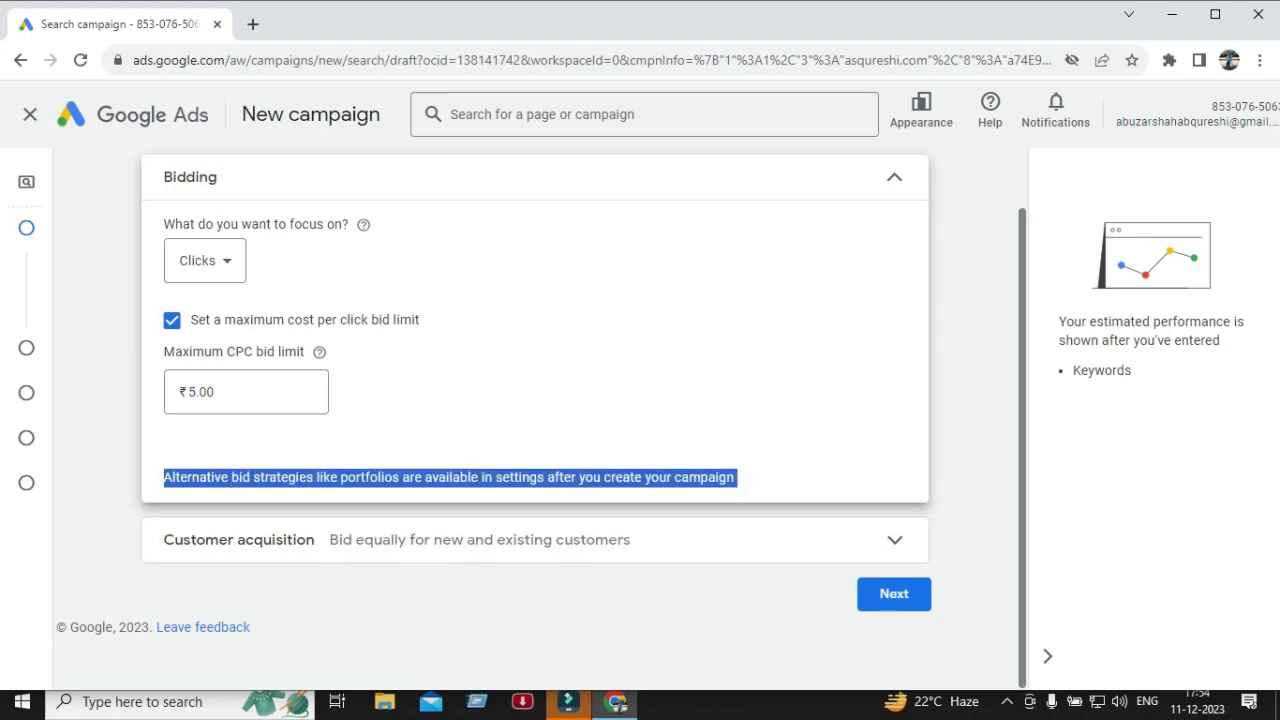
{"action": "scroll", "coordinate": [535, 400], "scroll_direction": "up", "scroll_amount": 1}
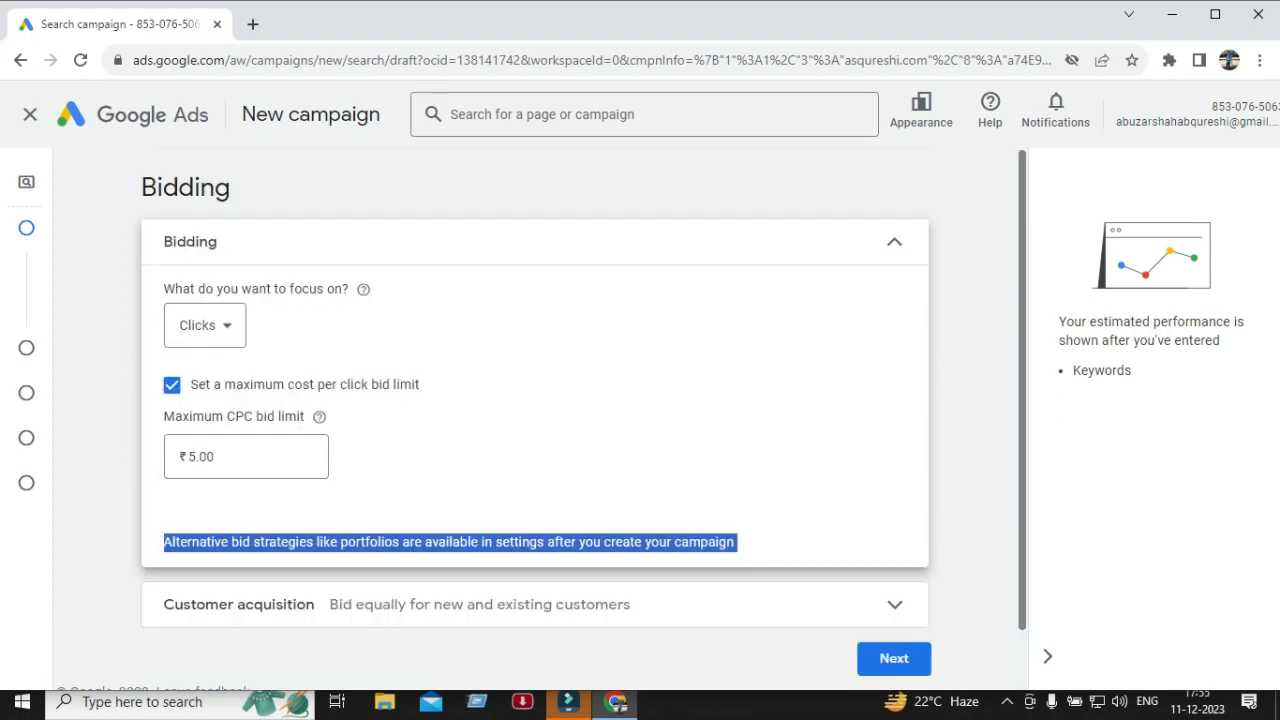
{"action": "scroll", "coordinate": [535, 400], "scroll_direction": "down", "scroll_amount": 1}
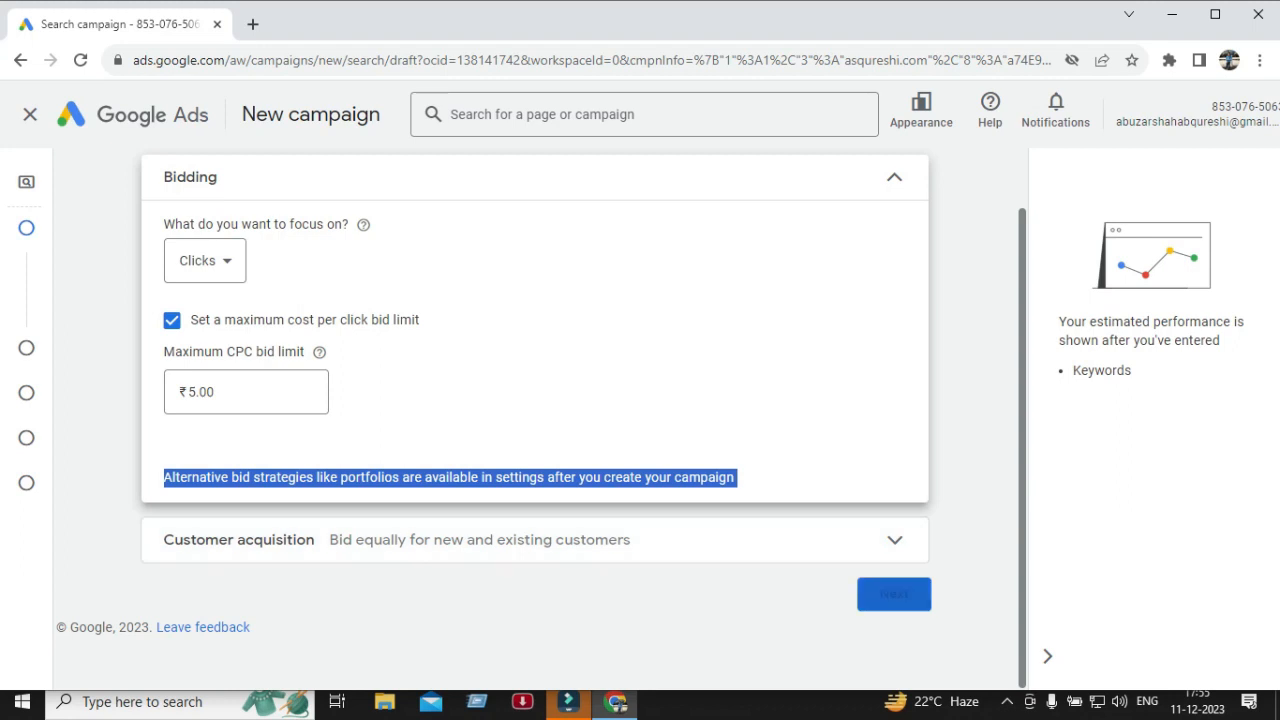
{"action": "left_click", "coordinate": [894, 540]}
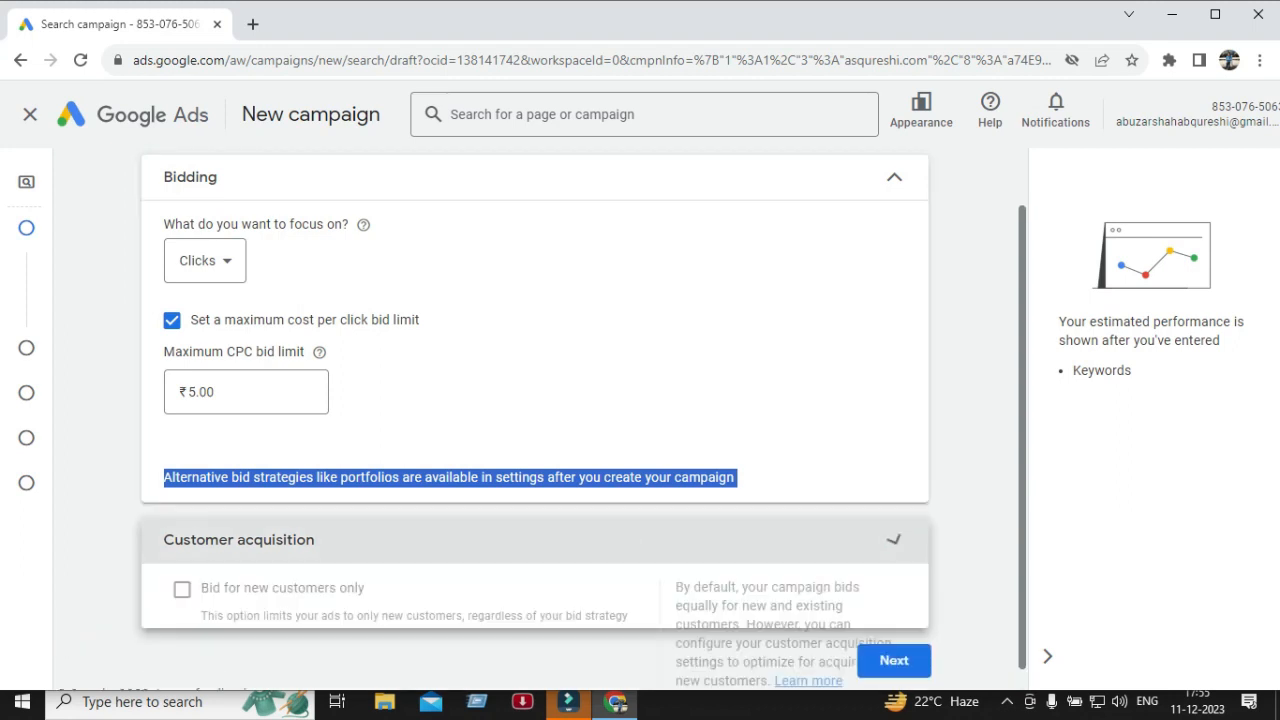
{"action": "scroll", "coordinate": [535, 540], "scroll_direction": "down", "scroll_amount": 2}
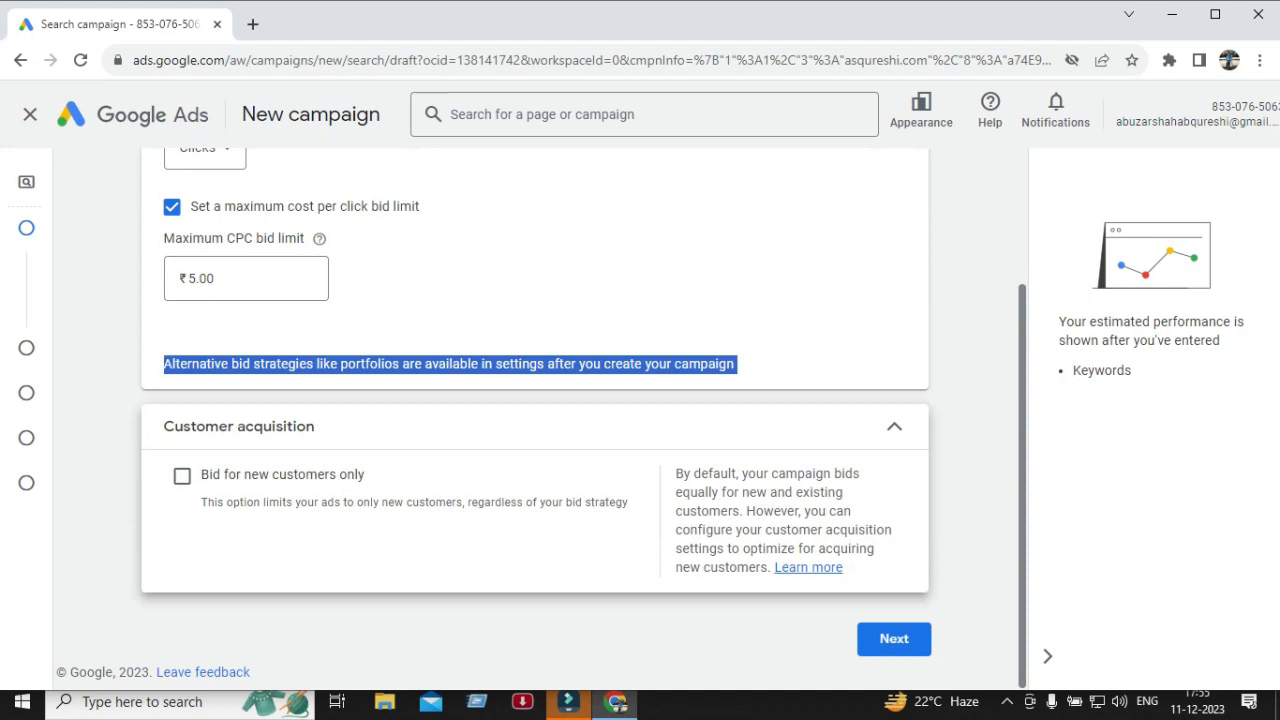
{"action": "left_click", "coordinate": [535, 427]}
{"action": "left_click", "coordinate": [535, 427]}
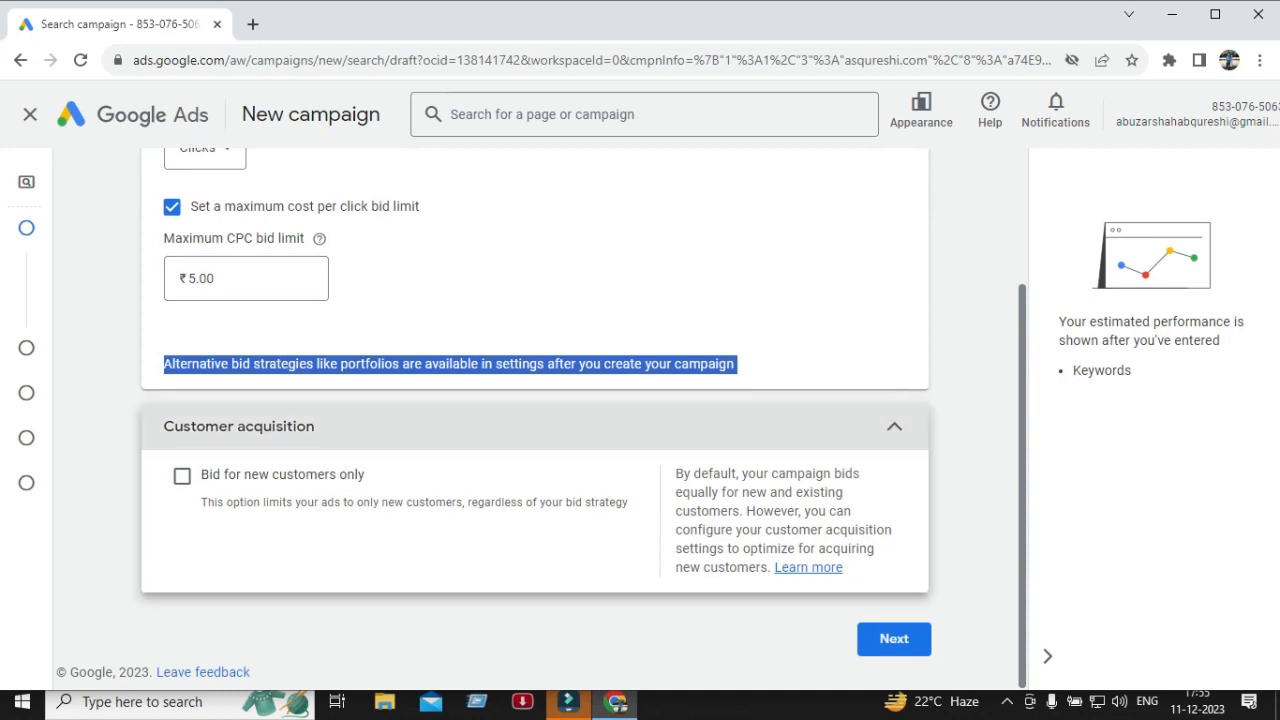
{"action": "left_click", "coordinate": [535, 427]}
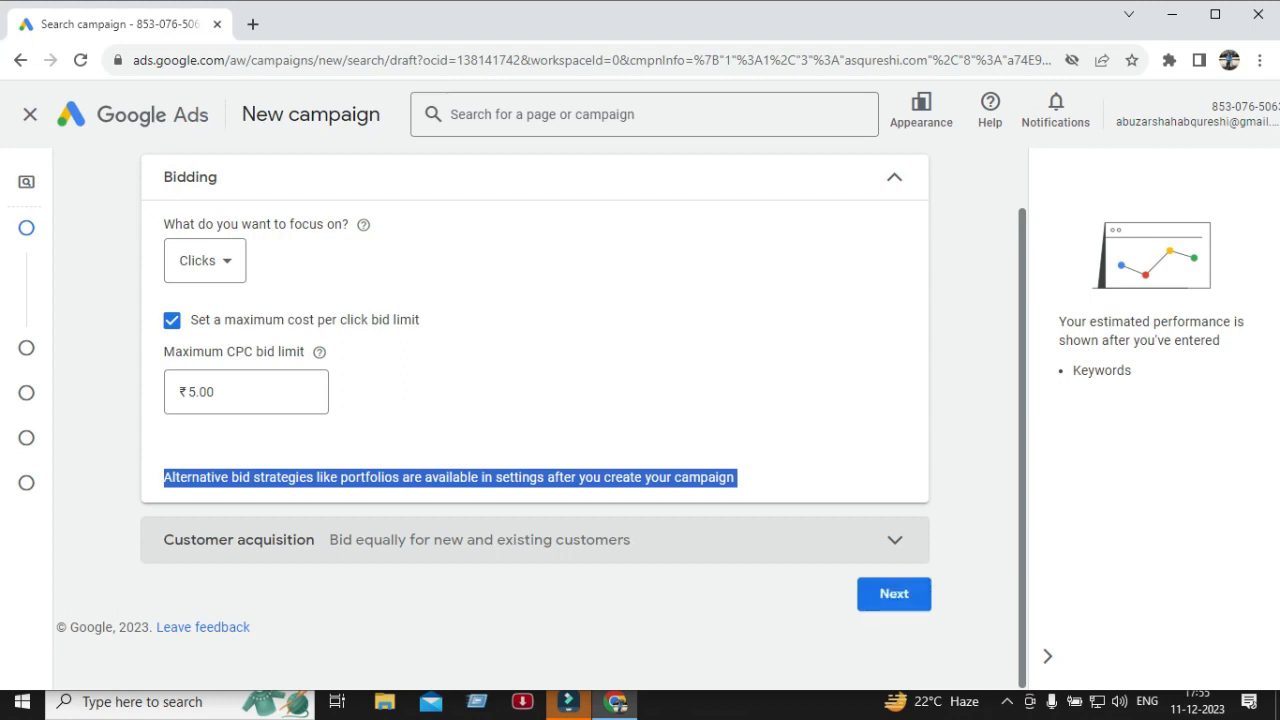
Continue to campaign settings and exclude the Google Display Network from the networks.
{"action": "left_click", "coordinate": [894, 594]}
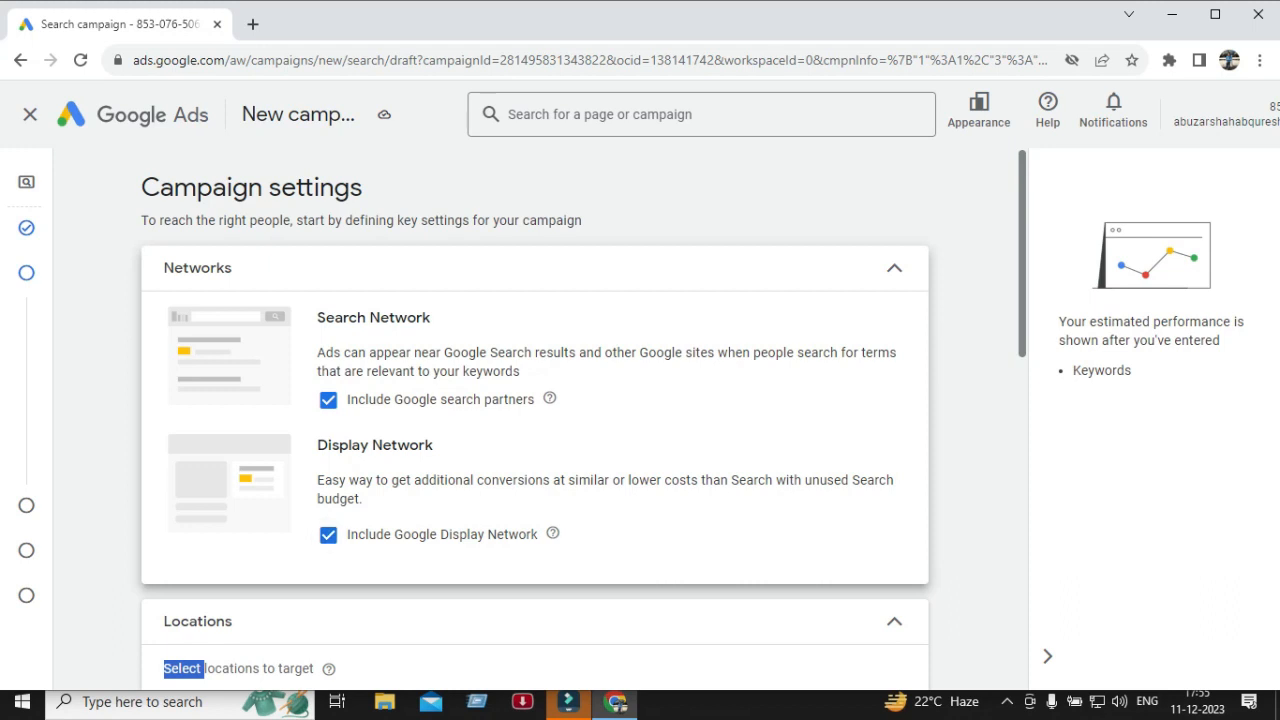
{"action": "left_click", "coordinate": [328, 535]}
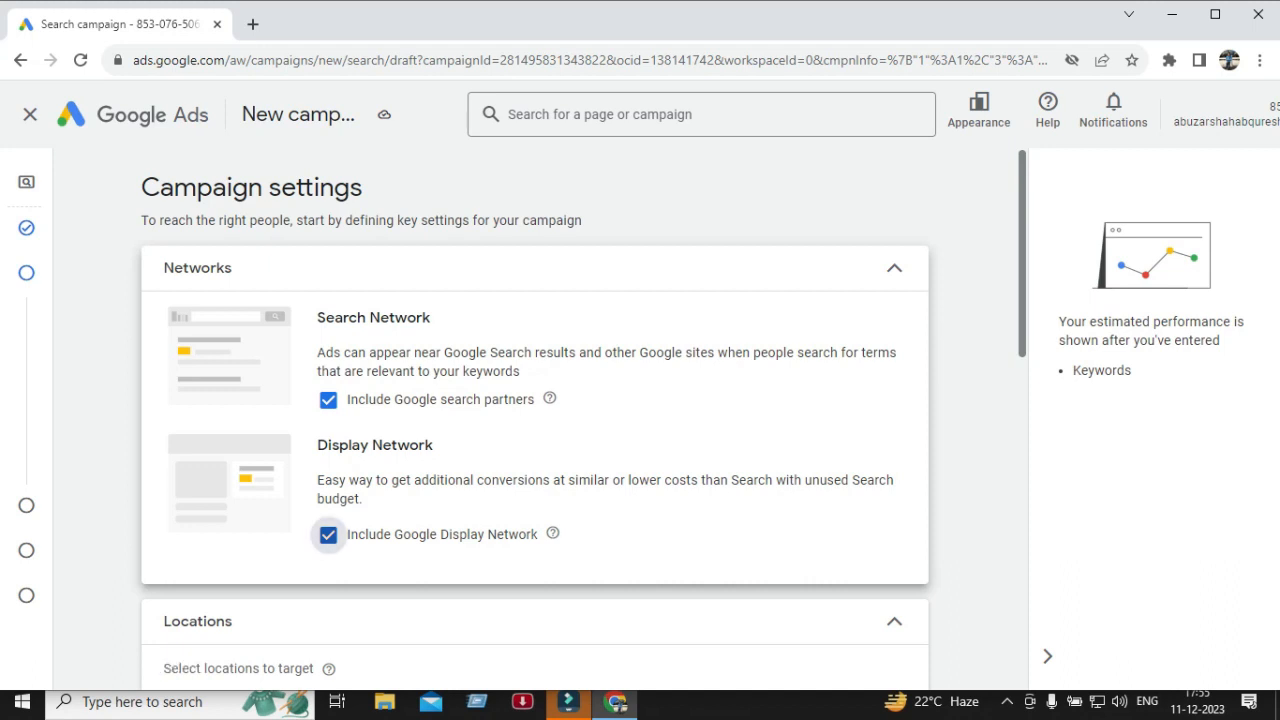
{"action": "left_click", "coordinate": [328, 535]}
{"action": "left_click", "coordinate": [328, 535]}
{"action": "left_click", "coordinate": [328, 535]}
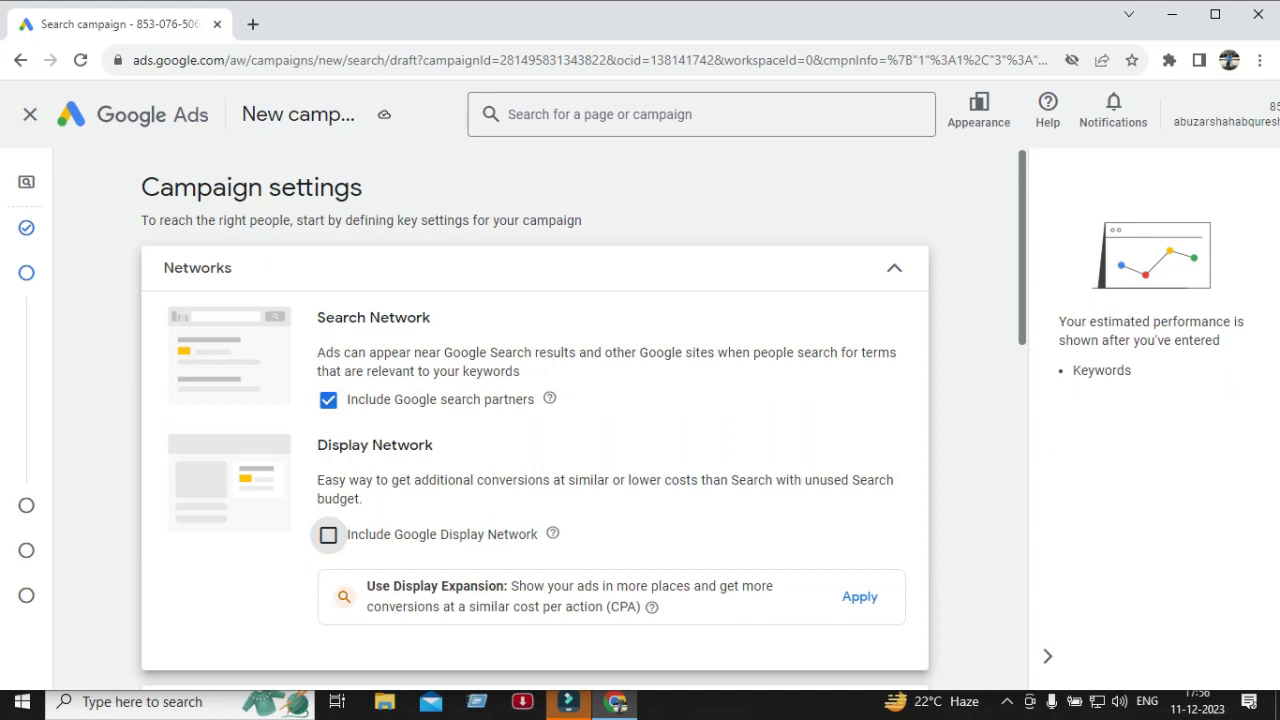
Select India as the target location and expand the location options.
{"action": "scroll", "coordinate": [535, 420], "scroll_direction": "down", "scroll_amount": 1}
{"action": "scroll", "coordinate": [535, 420], "scroll_direction": "down", "scroll_amount": 1}
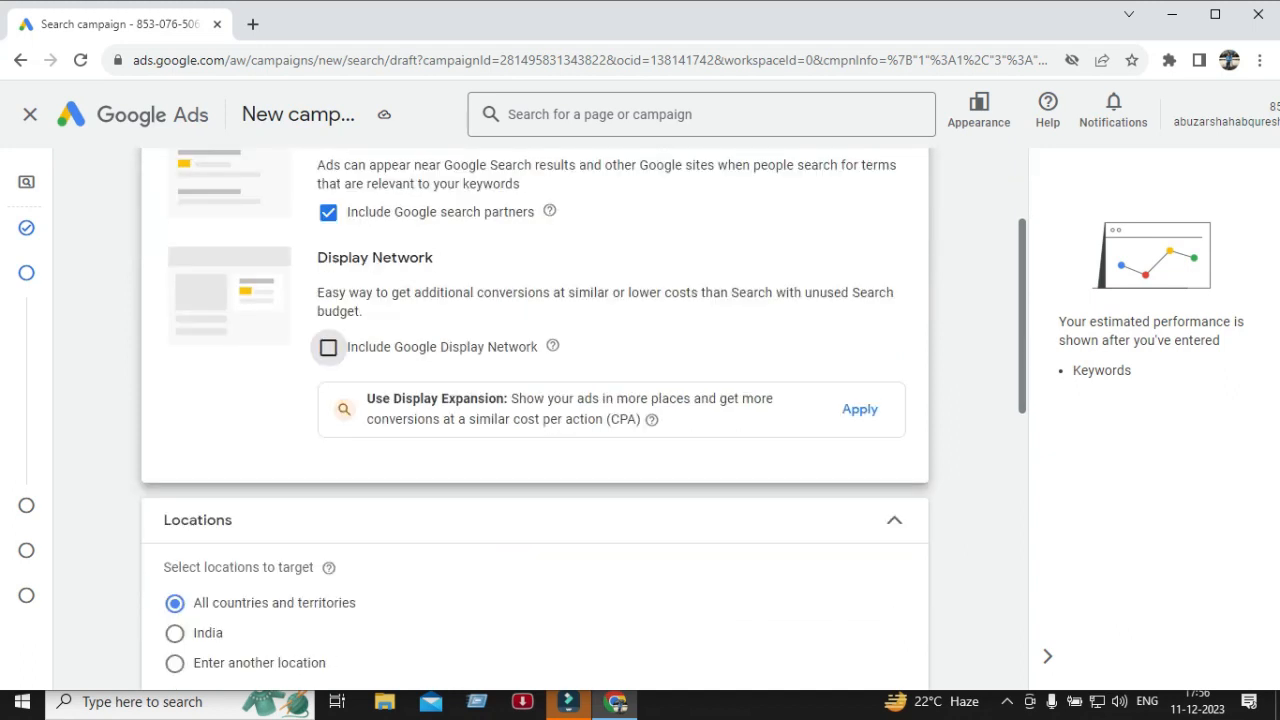
{"action": "scroll", "coordinate": [535, 420], "scroll_direction": "down", "scroll_amount": 1}
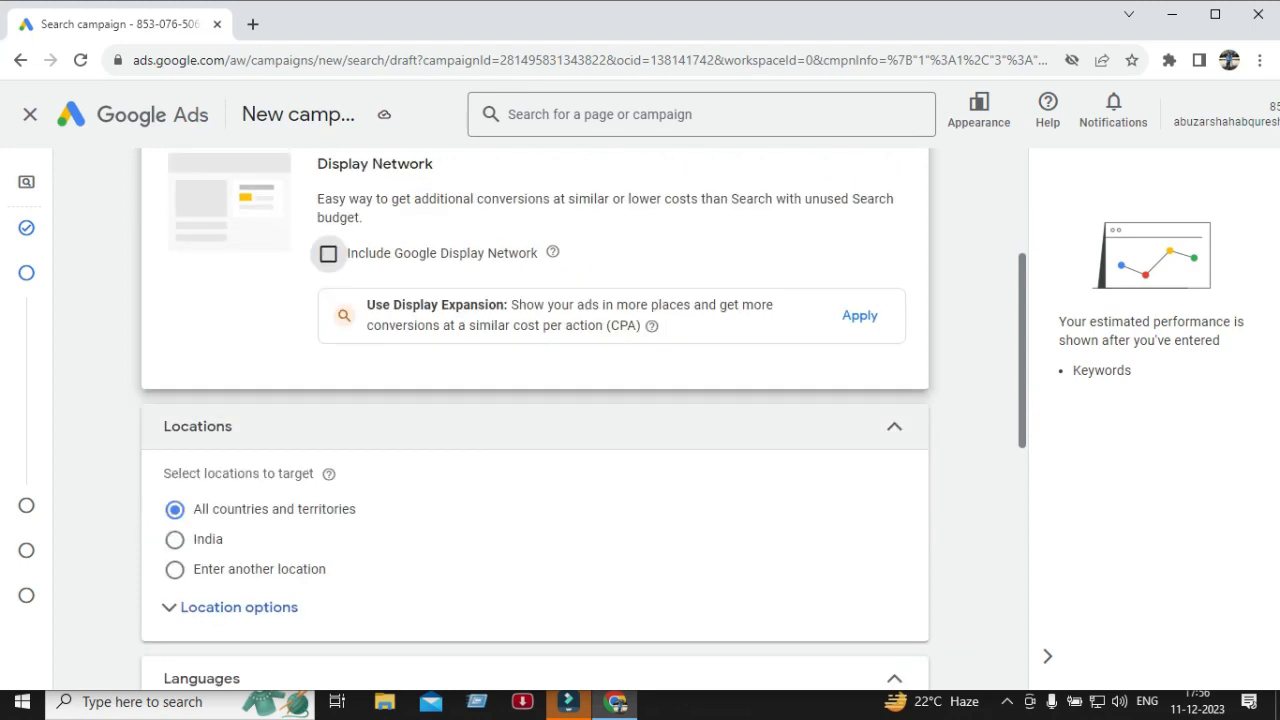
{"action": "scroll", "coordinate": [535, 420], "scroll_direction": "down", "scroll_amount": 1}
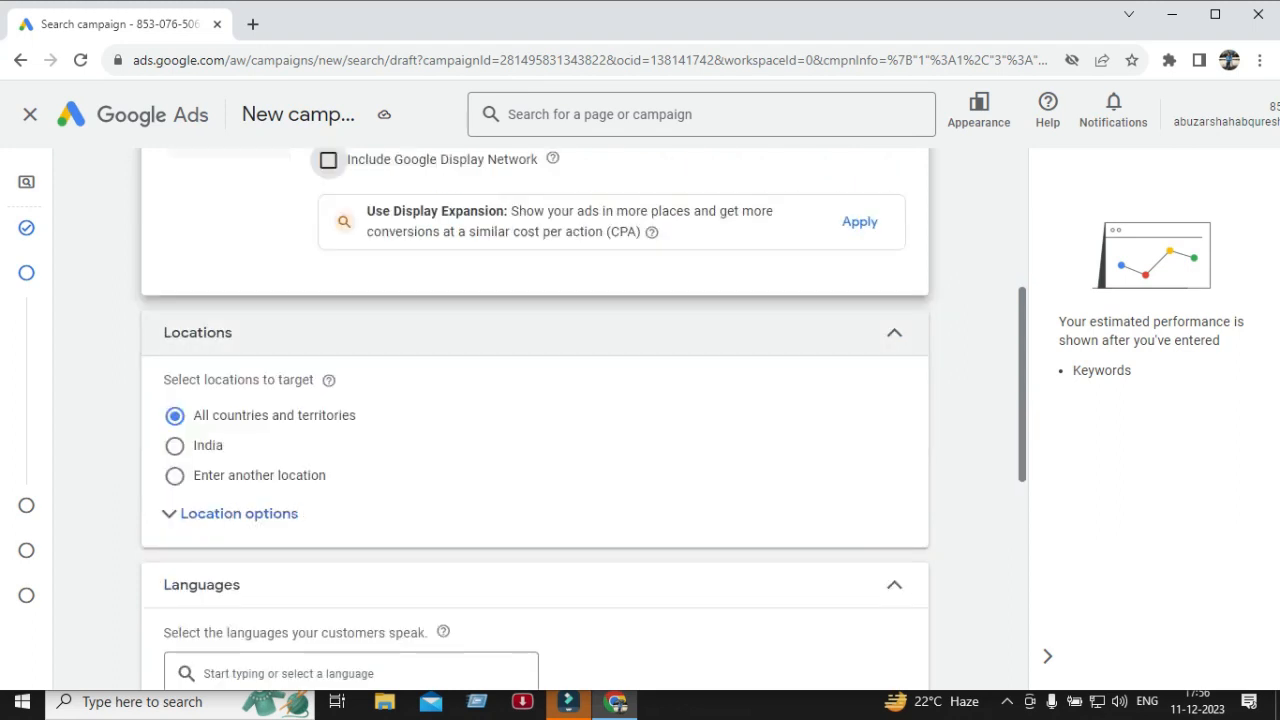
{"action": "scroll", "coordinate": [535, 420], "scroll_direction": "down", "scroll_amount": 1}
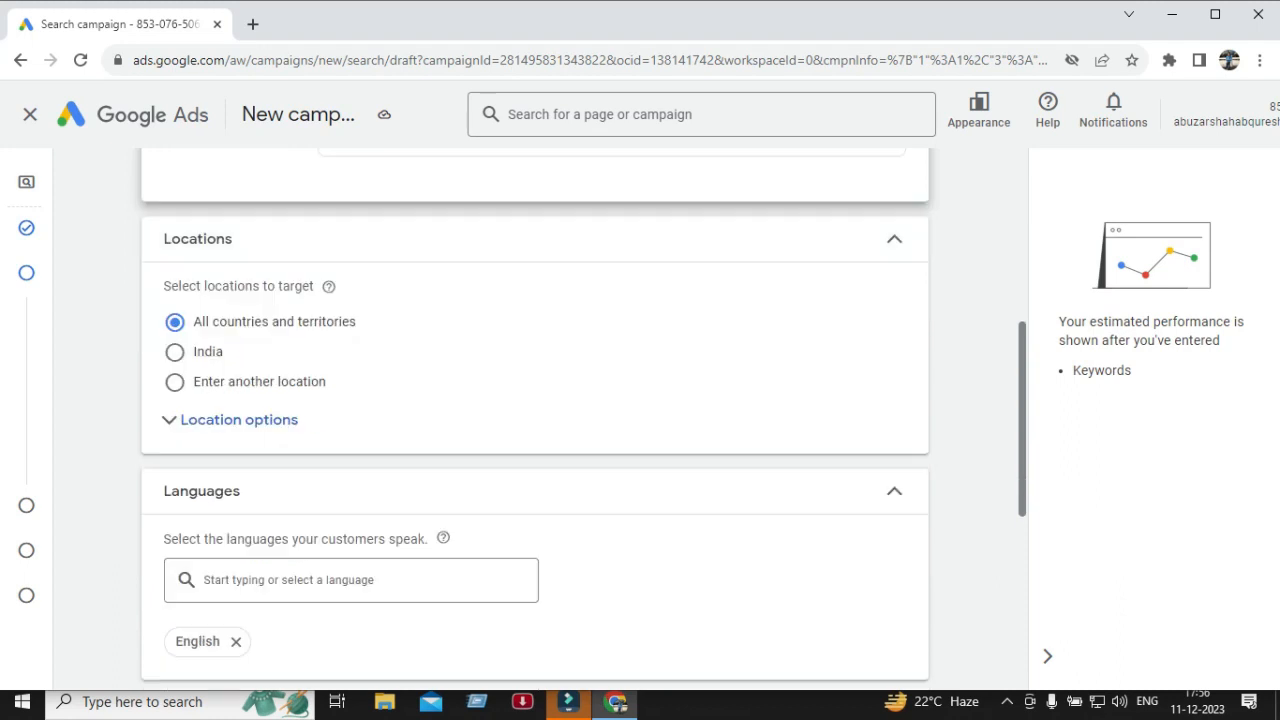
{"action": "left_click", "coordinate": [175, 352]}
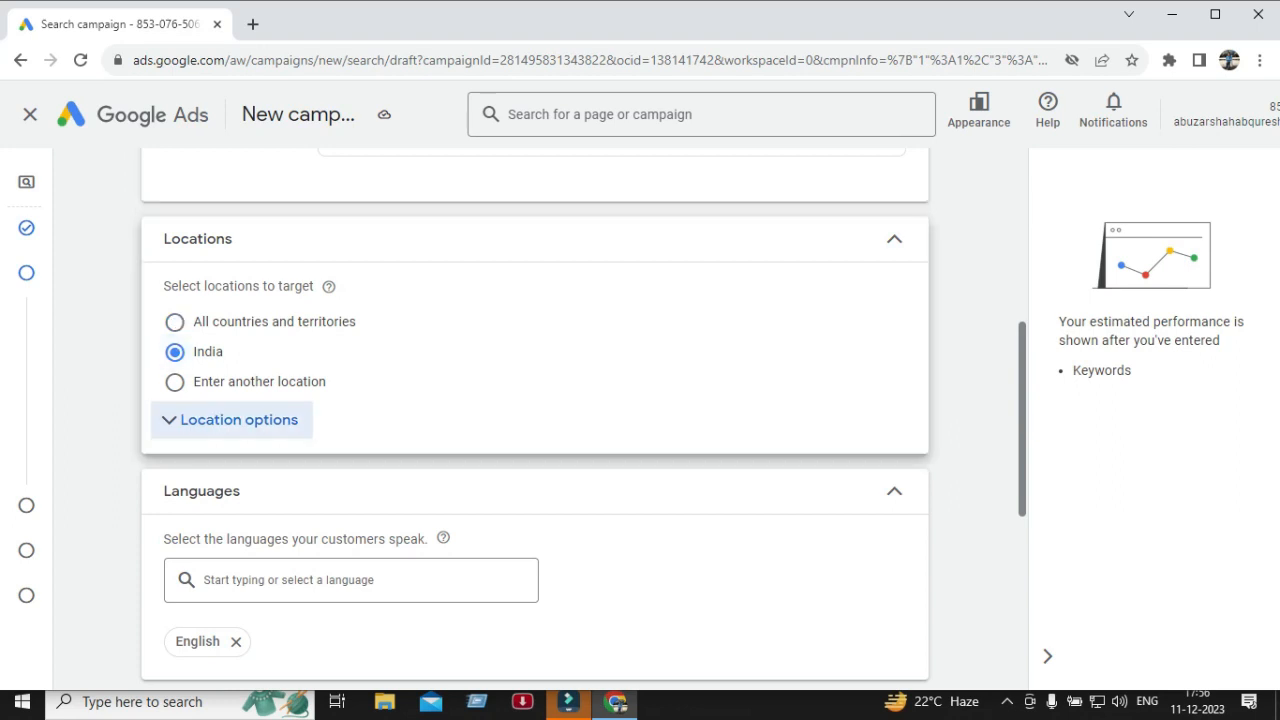
{"action": "left_click", "coordinate": [239, 420]}
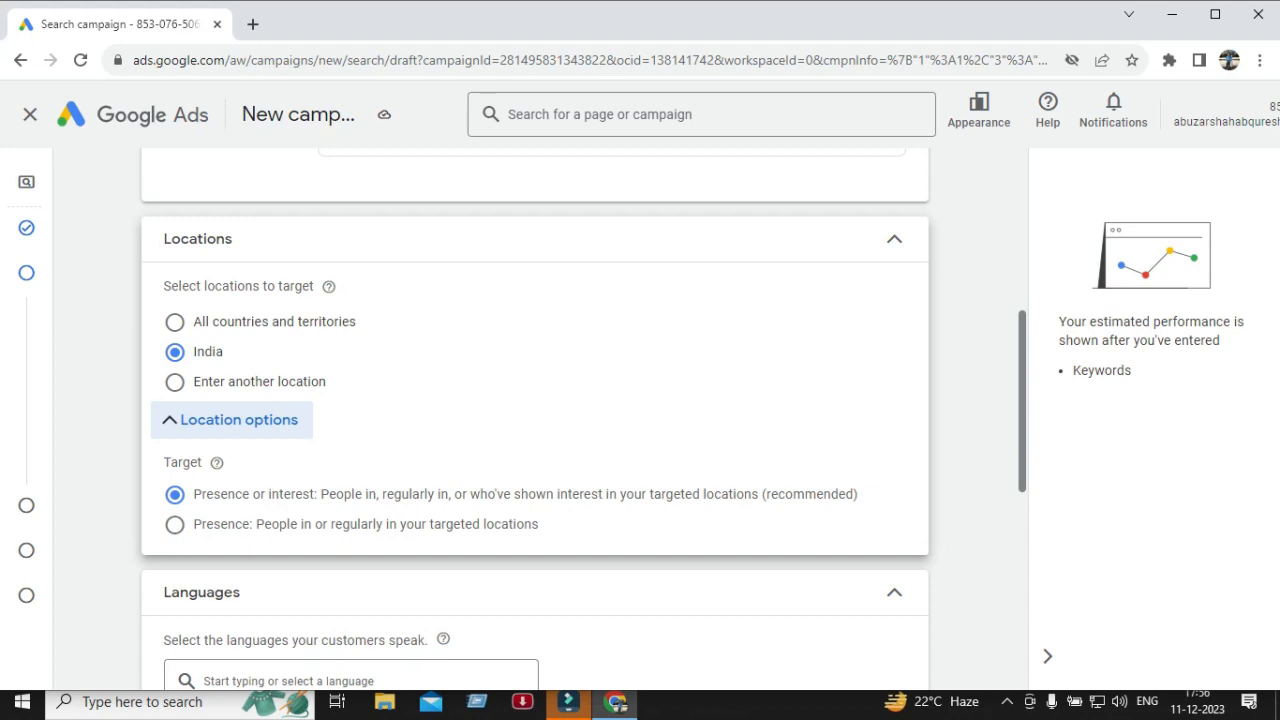
Switch the location targeting to entering another location.
{"action": "double_click", "coordinate": [208, 352]}
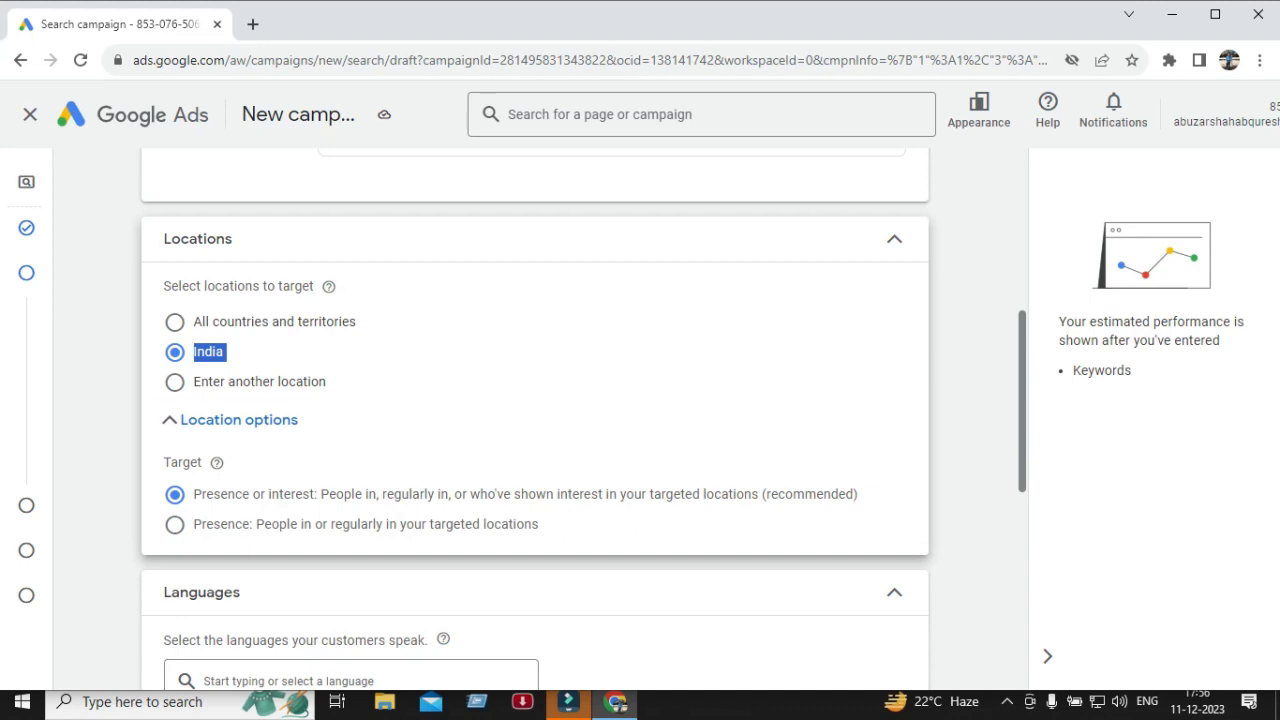
{"action": "left_click", "coordinate": [290, 353]}
{"action": "scroll", "coordinate": [535, 420], "scroll_direction": "up", "scroll_amount": 1}
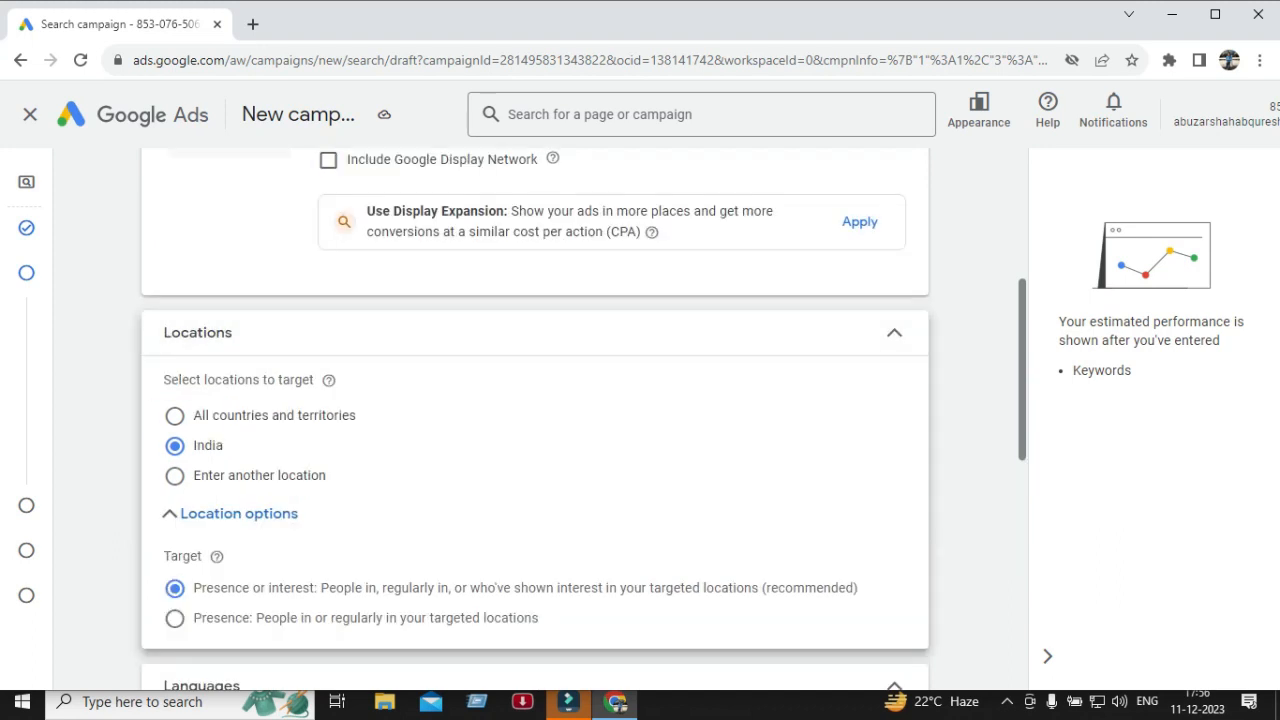
{"action": "scroll", "coordinate": [535, 420], "scroll_direction": "down", "scroll_amount": 1}
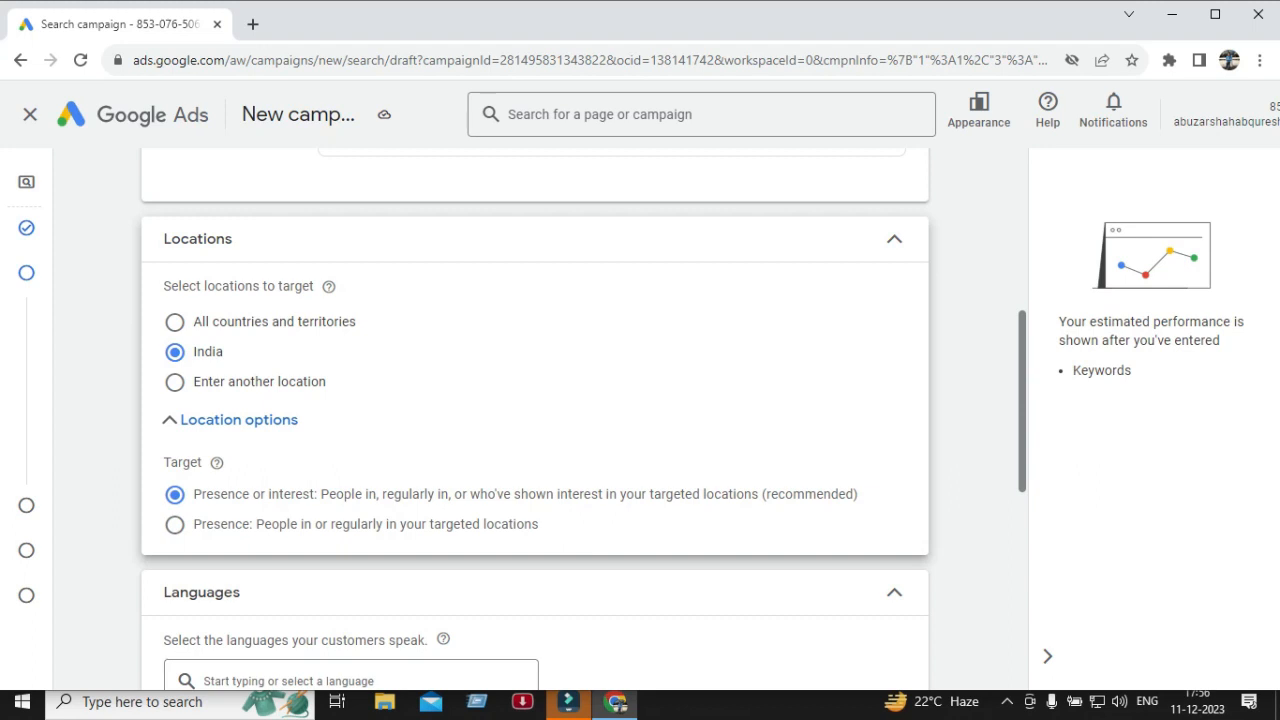
{"action": "left_click", "coordinate": [175, 382]}
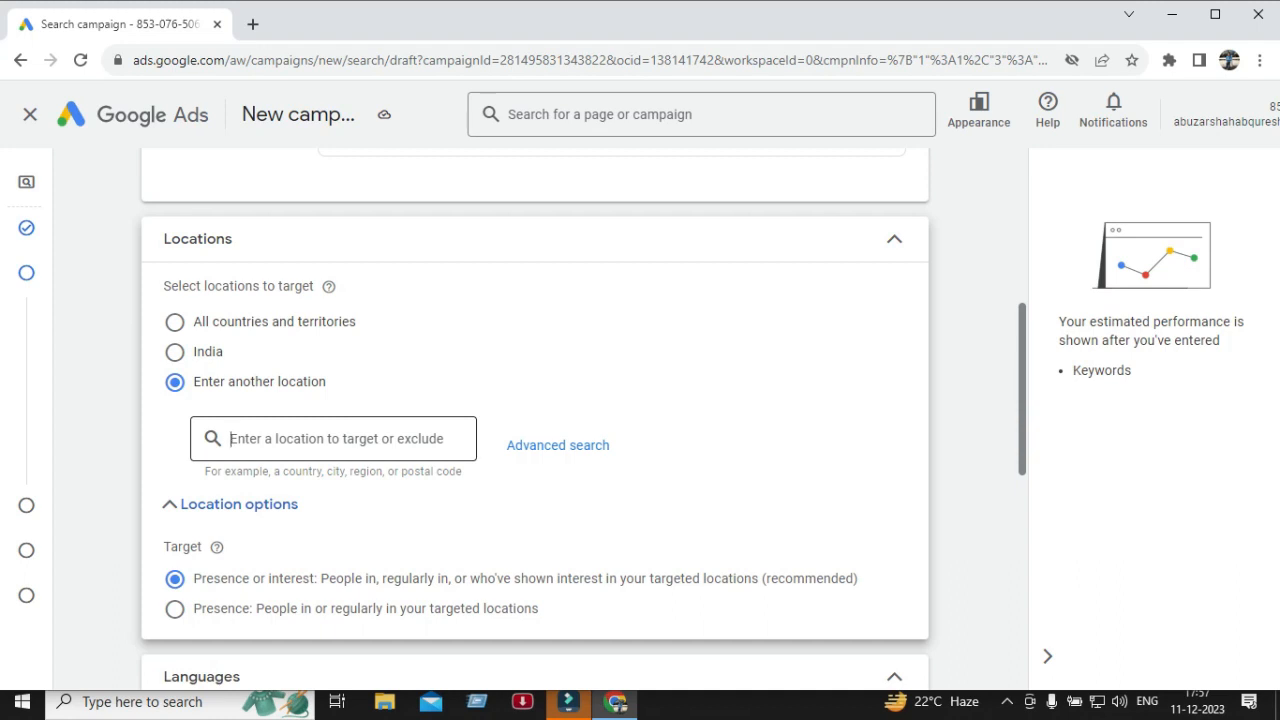
Search for West Bengal and target Kolkata, West Bengal, India city as the campaign location.
{"action": "left_click", "coordinate": [333, 439]}
{"action": "type", "text": "webs"}
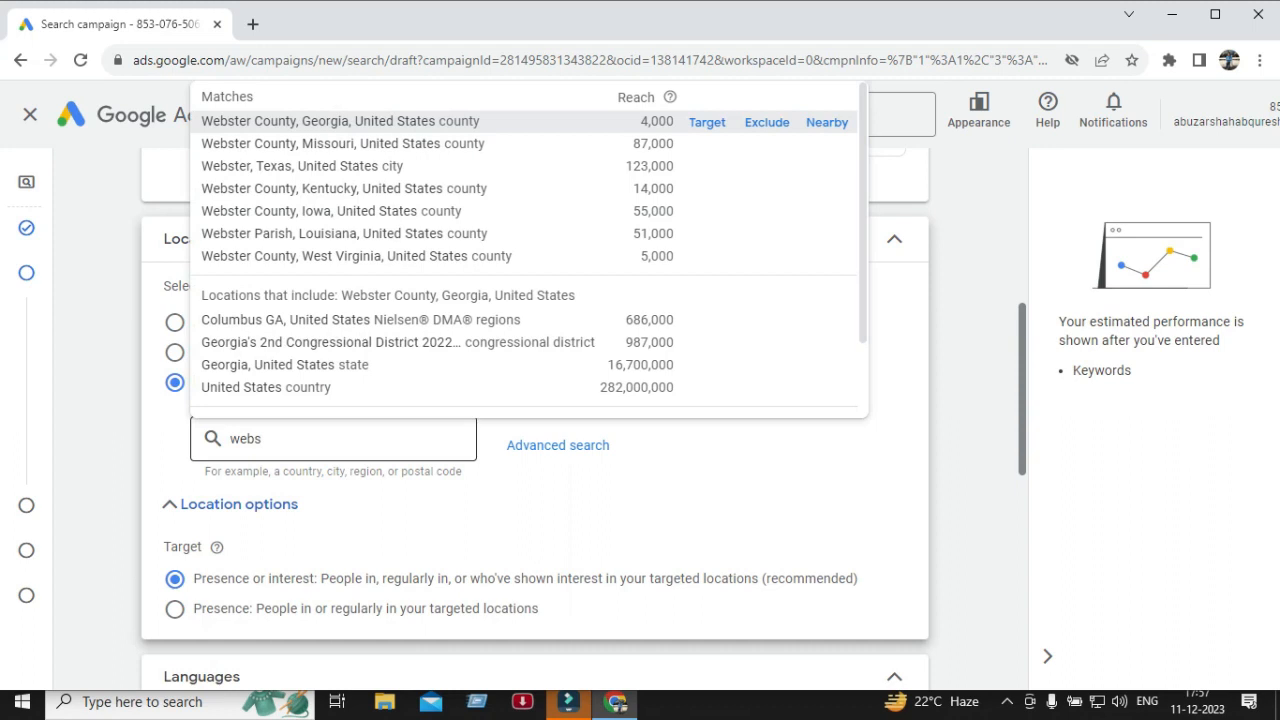
{"action": "key", "text": "BackSpace"}
{"action": "key", "text": "BackSpace"}
{"action": "key", "text": "BackSpace"}
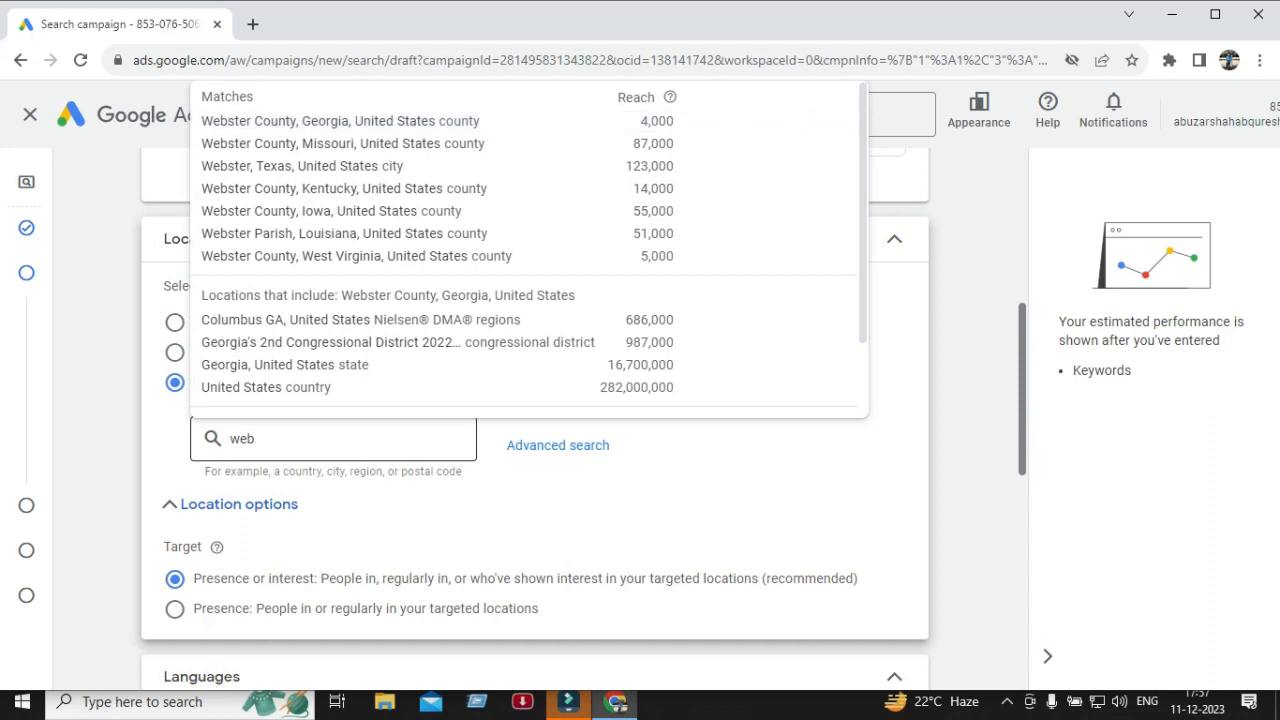
{"action": "type", "text": "e"}
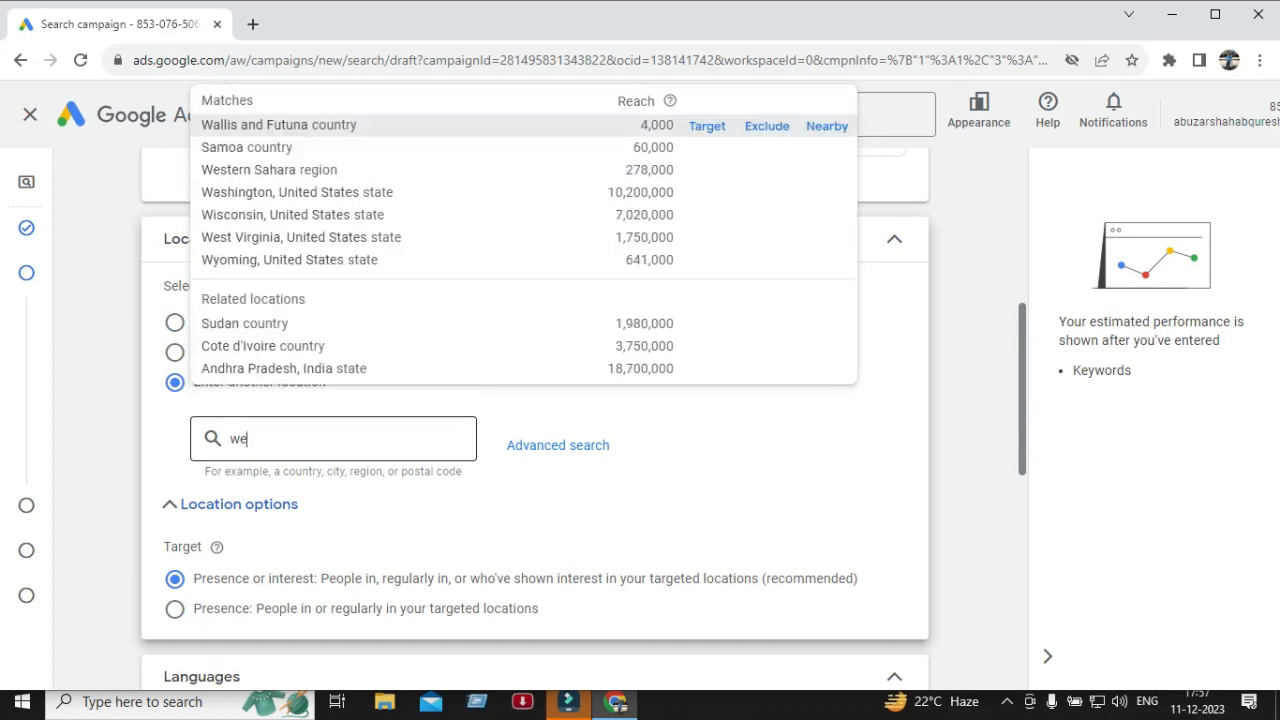
{"action": "type", "text": "st beng"}
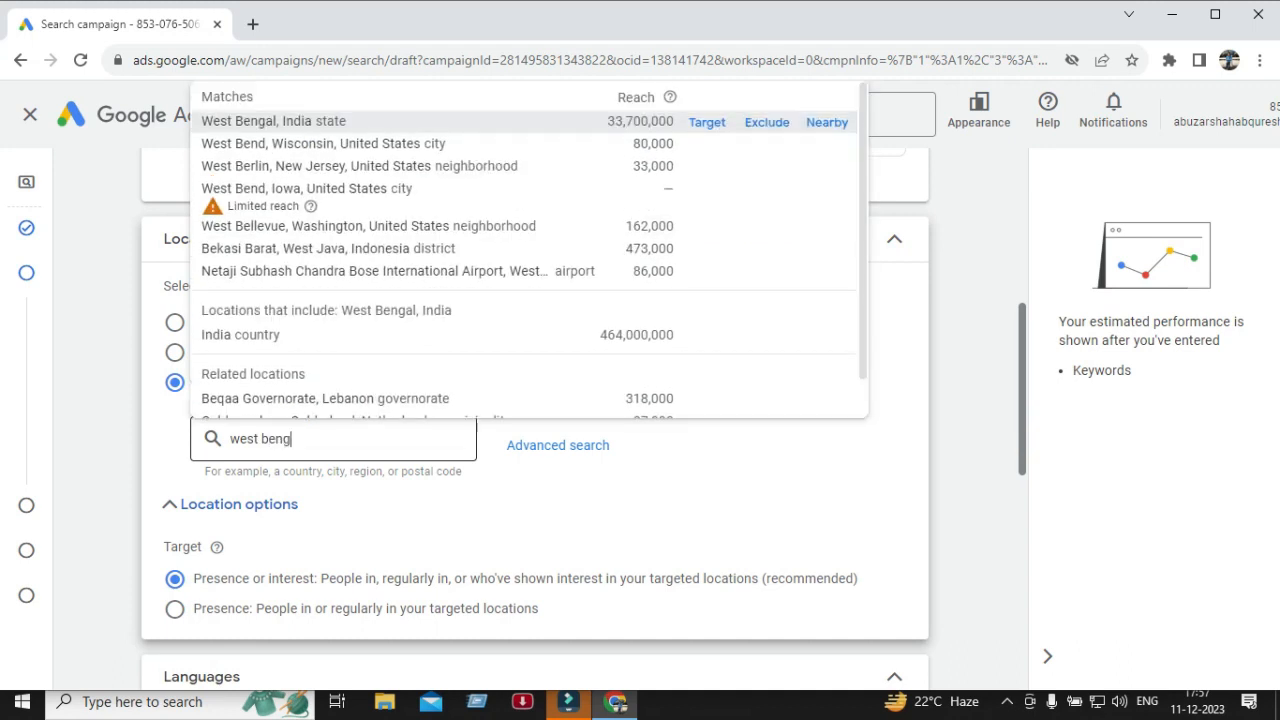
{"action": "type", "text": "al"}
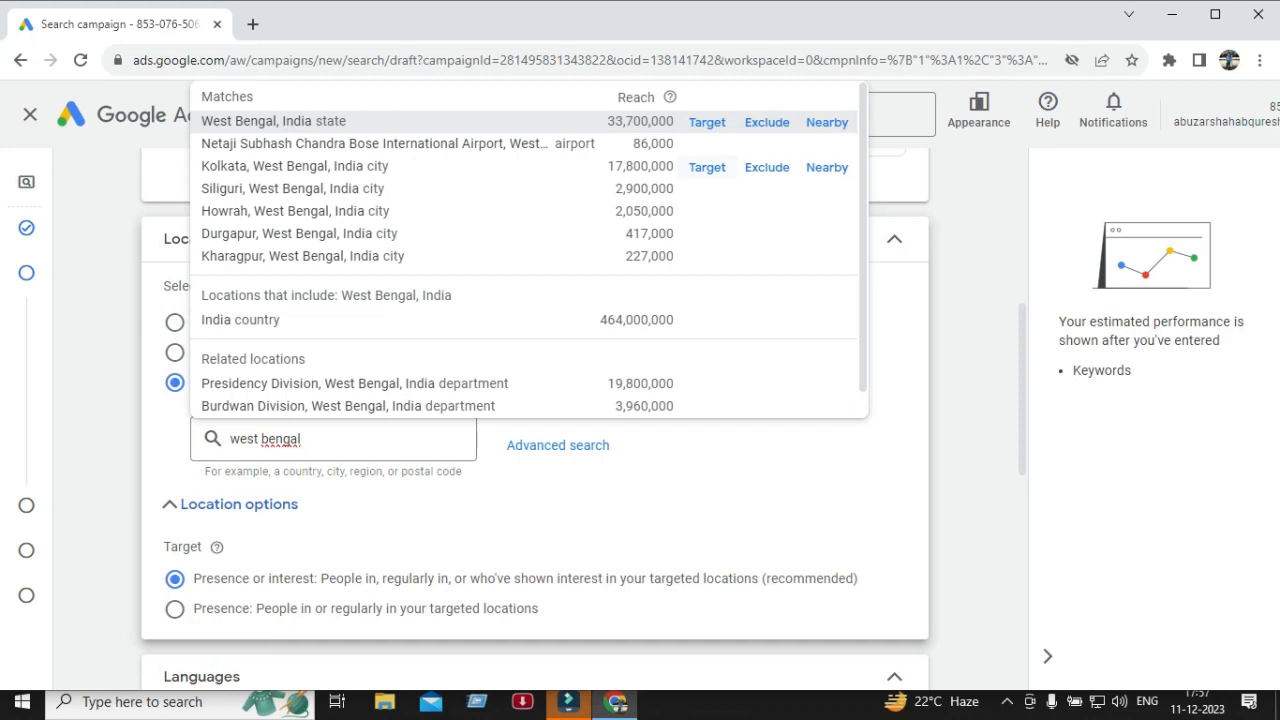
{"action": "left_click", "coordinate": [707, 167]}
{"action": "scroll", "coordinate": [707, 300], "scroll_direction": "down", "scroll_amount": 2}
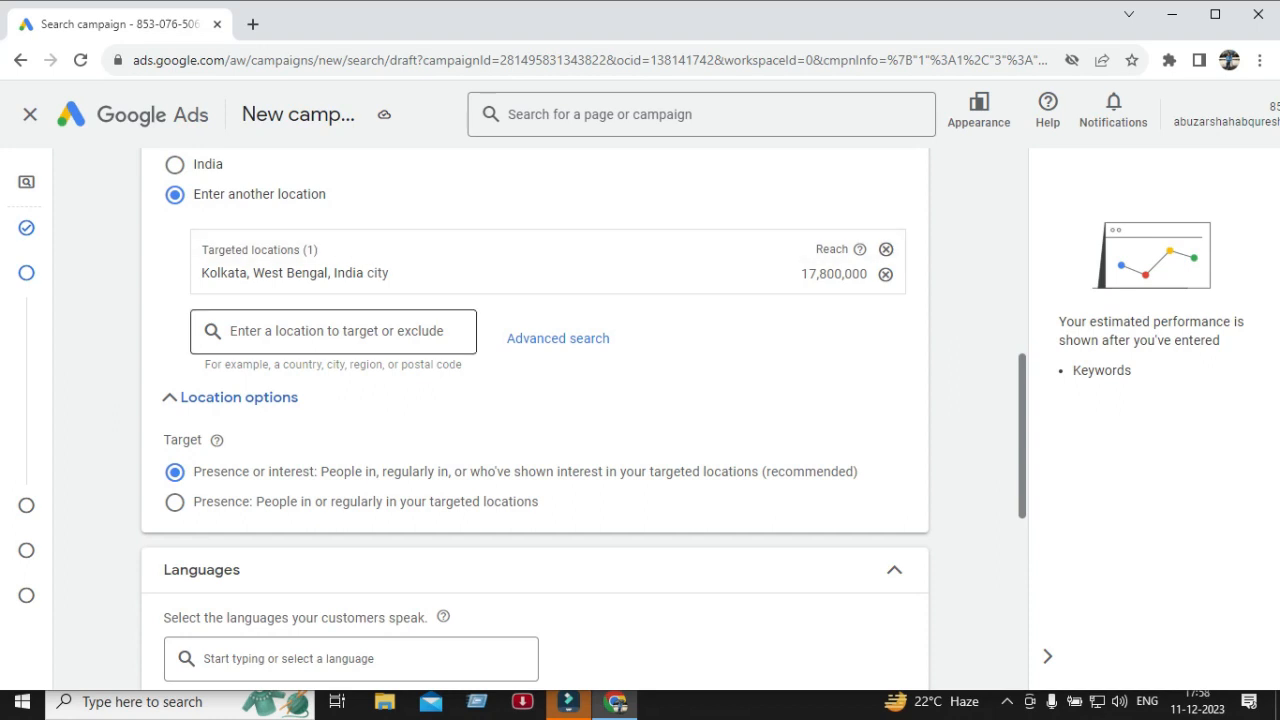
Search the location box for kolkata and kolkata city, and clear the search without adding anything.
{"action": "left_click", "coordinate": [334, 331]}
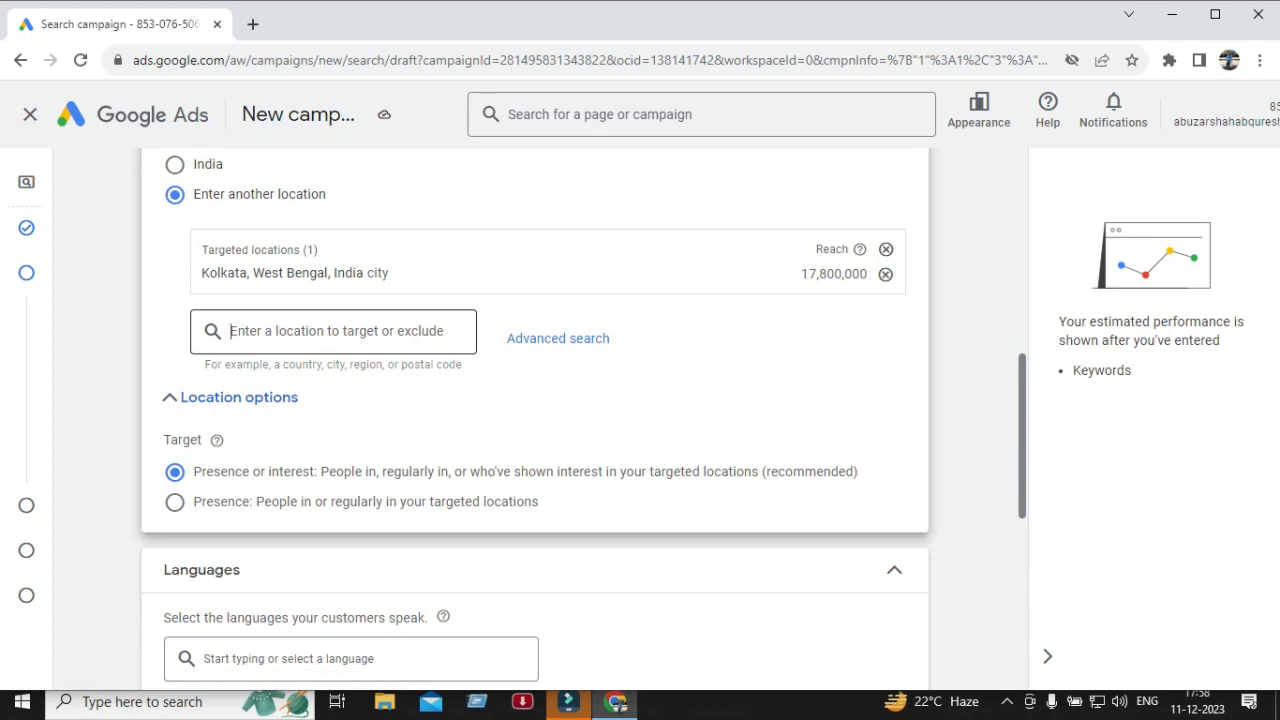
{"action": "type", "text": "kolkata"}
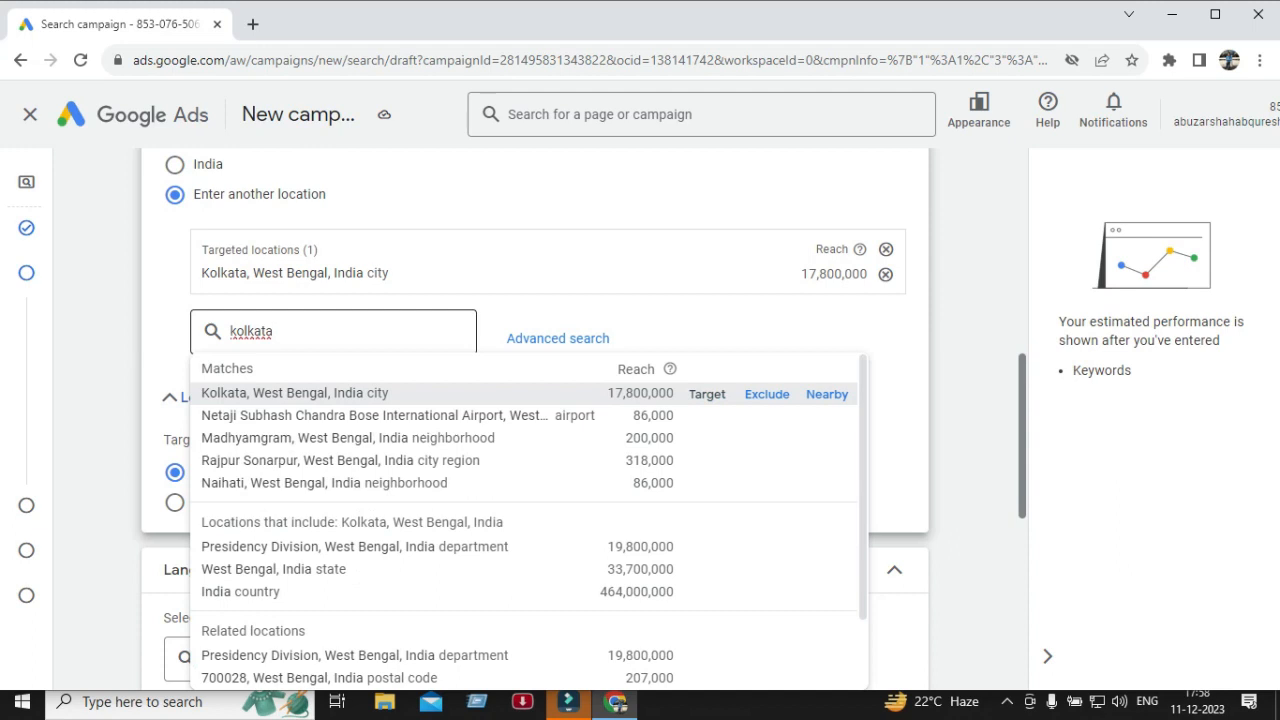
{"action": "type", "text": " city"}
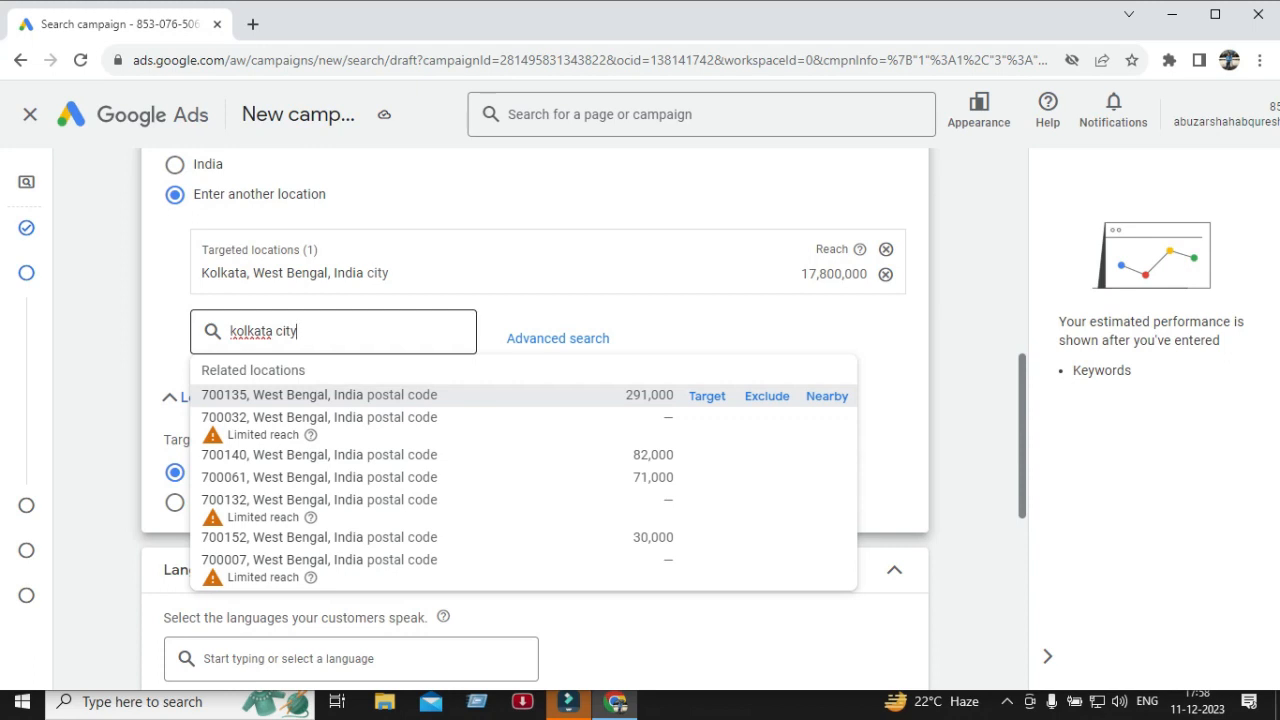
{"action": "key", "text": "BackSpace"}
{"action": "key", "text": "BackSpace"}
{"action": "key", "text": "BackSpace"}
{"action": "key", "text": "BackSpace"}
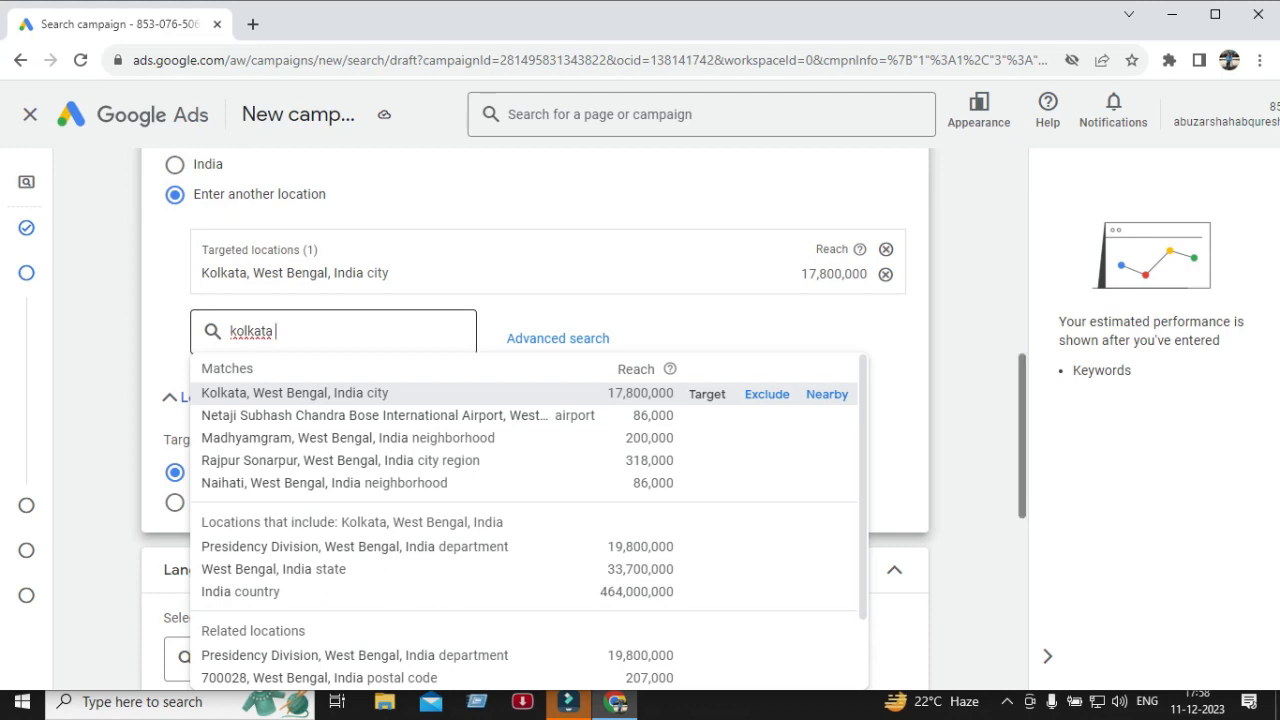
{"action": "type", "text": "city"}
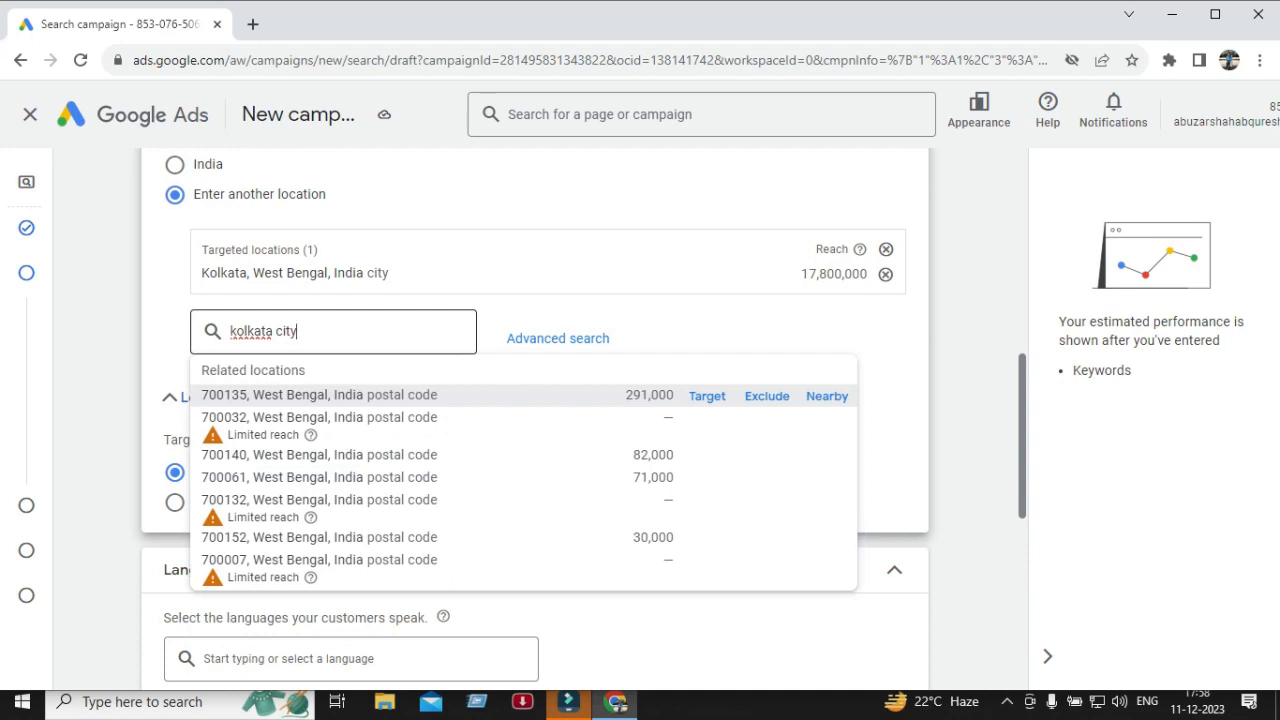
{"action": "key", "text": "BackSpace"}
{"action": "key", "text": "BackSpace"}
{"action": "key", "text": "BackSpace"}
{"action": "key", "text": "BackSpace"}
{"action": "key", "text": "BackSpace"}
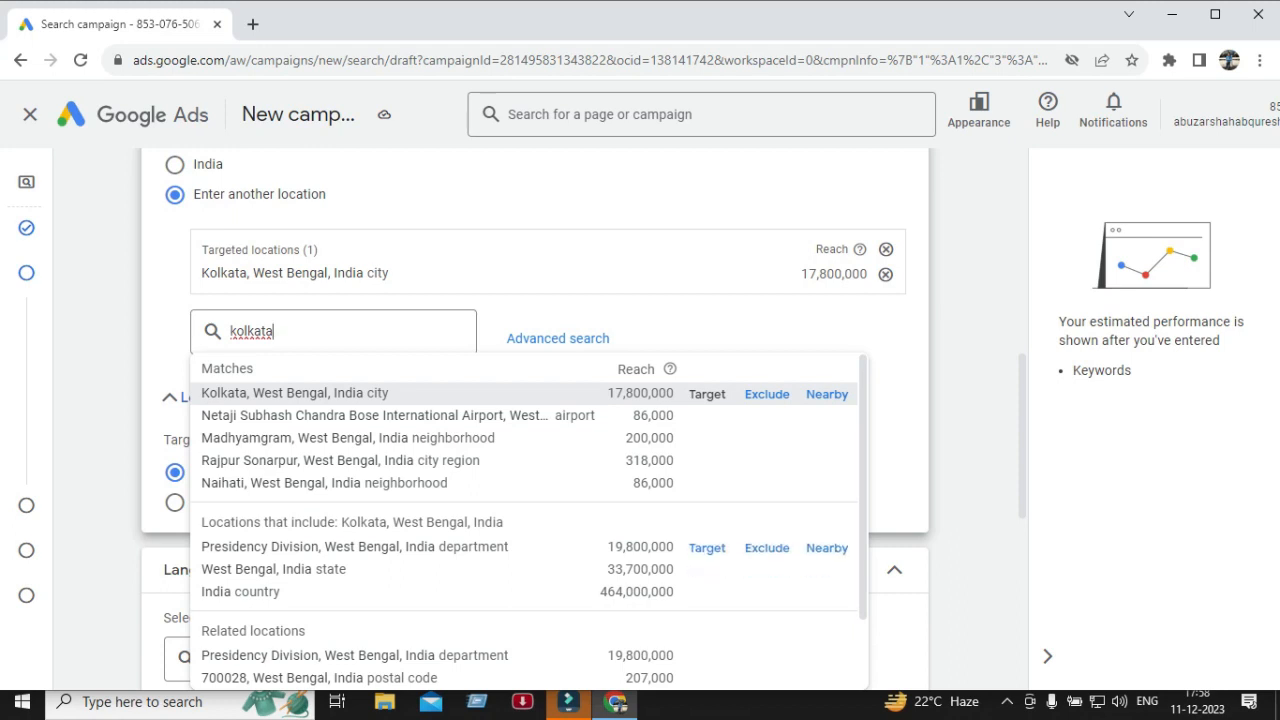
{"action": "key", "text": "BackSpace"}
{"action": "key", "text": "BackSpace"}
{"action": "key", "text": "BackSpace"}
{"action": "key", "text": "BackSpace"}
{"action": "key", "text": "BackSpace"}
{"action": "key", "text": "BackSpace"}
{"action": "key", "text": "BackSpace"}
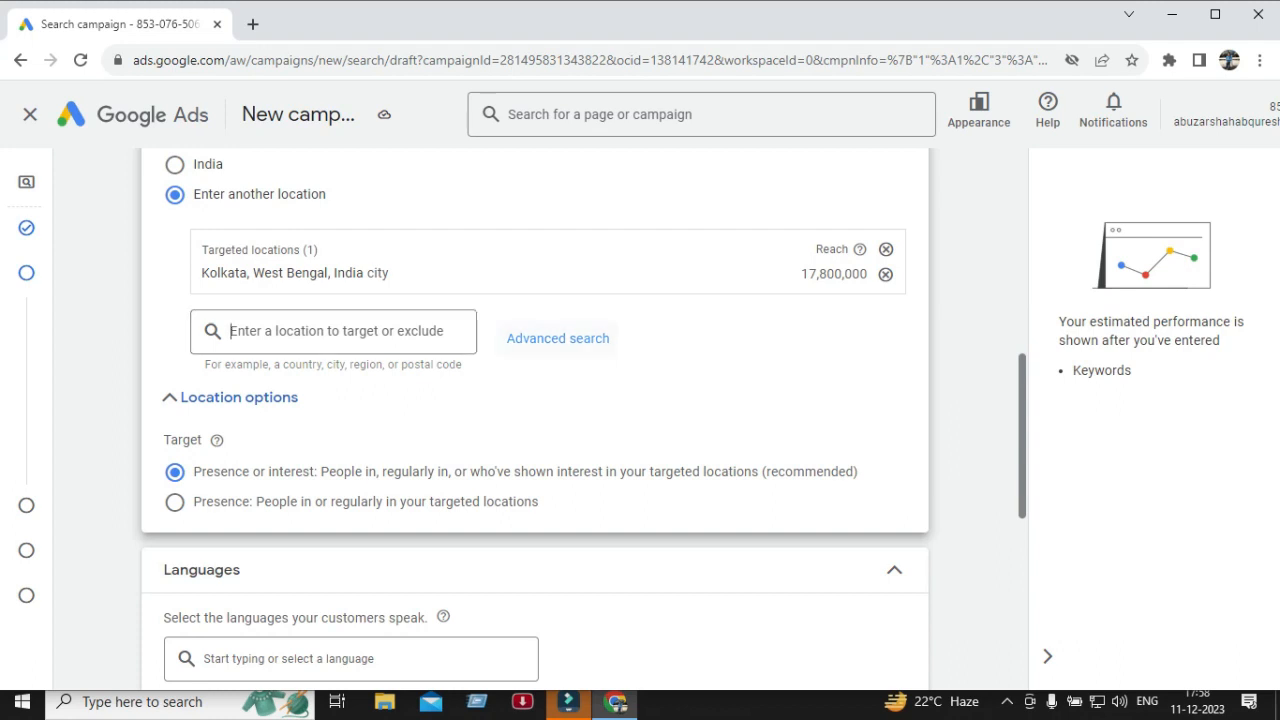
Open the advanced location search map and close it without changes.
{"action": "left_click", "coordinate": [558, 339]}
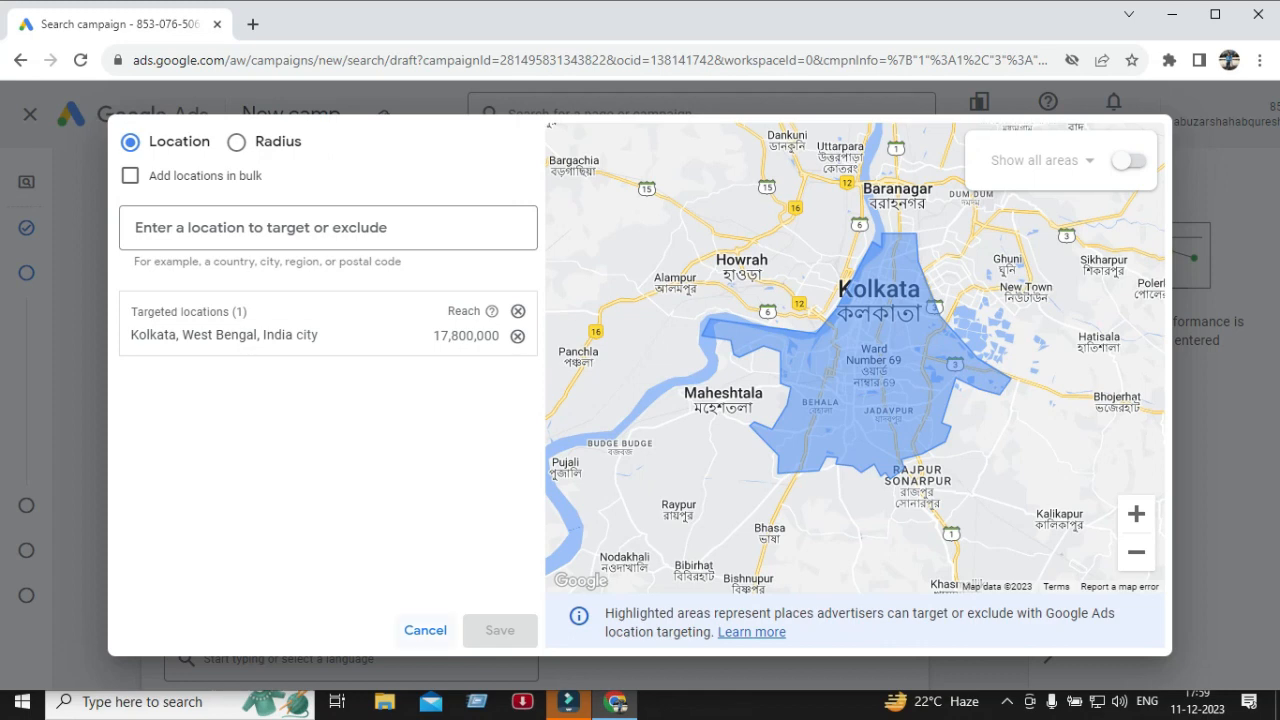
{"action": "left_click", "coordinate": [425, 630]}
{"action": "scroll", "coordinate": [535, 420], "scroll_direction": "down", "scroll_amount": 1}
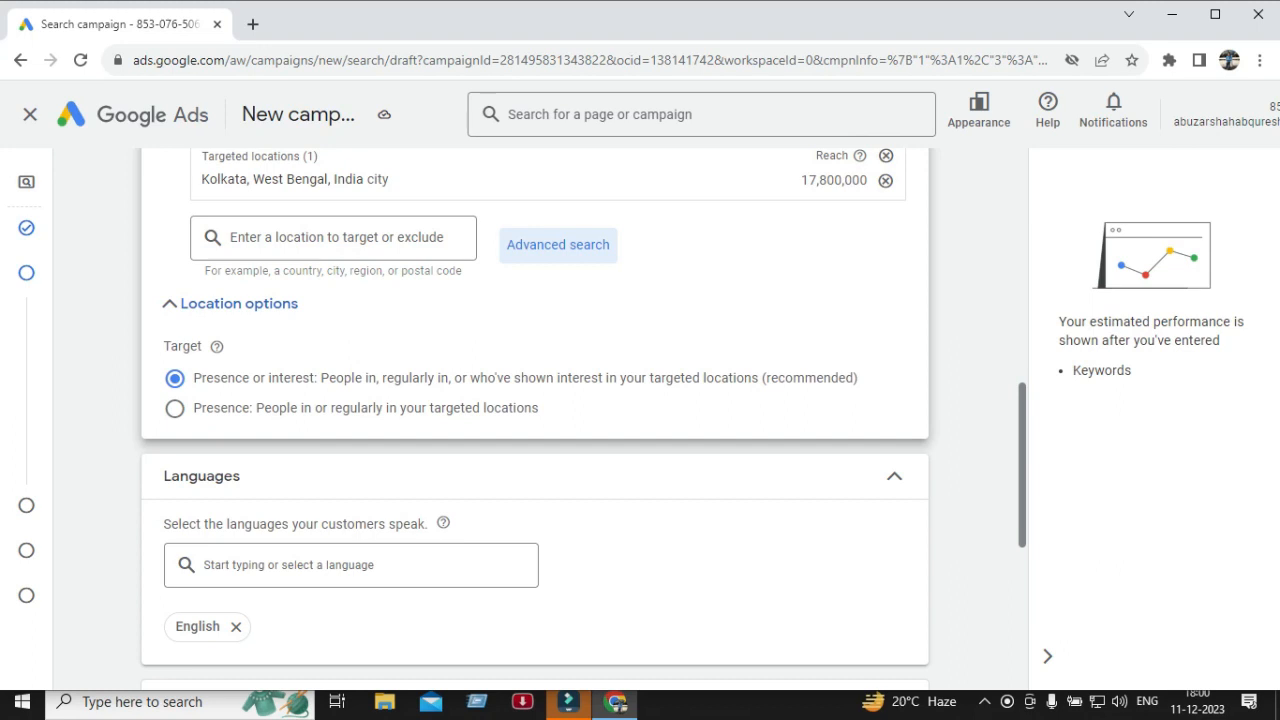
Add Hindi to the campaign languages alongside English.
{"action": "scroll", "coordinate": [535, 420], "scroll_direction": "down", "scroll_amount": 1}
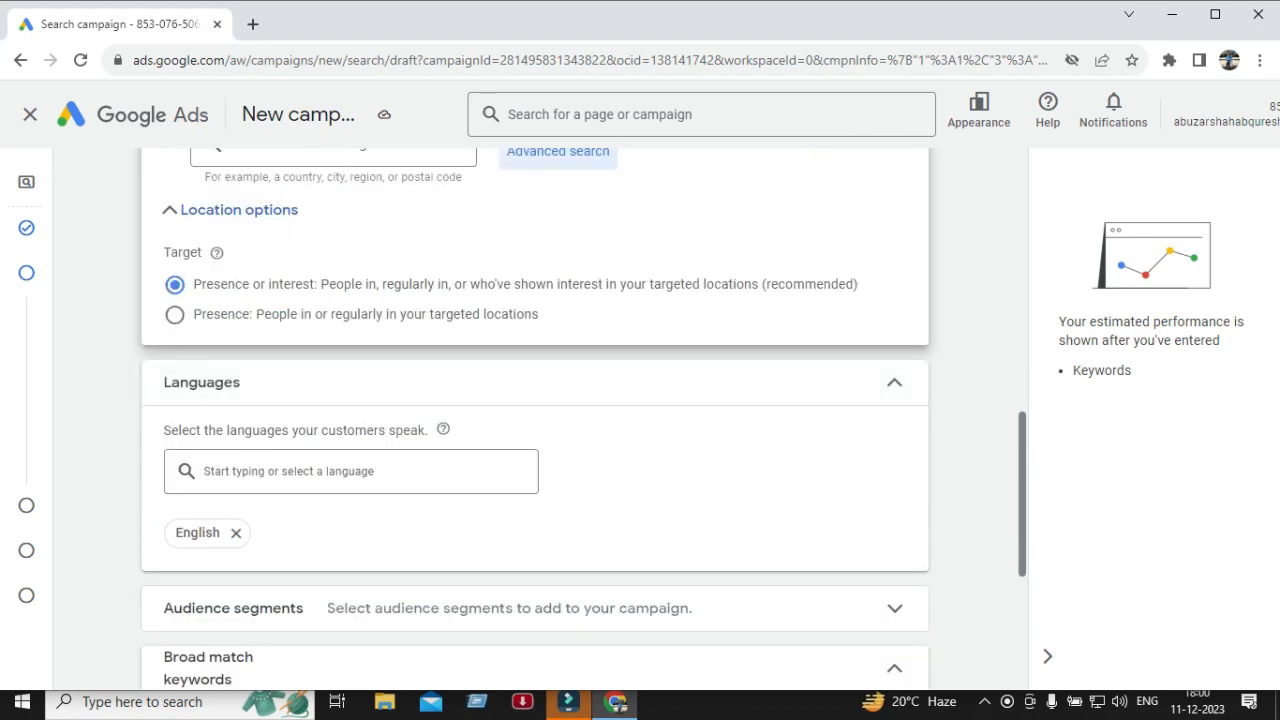
{"action": "scroll", "coordinate": [535, 420], "scroll_direction": "down", "scroll_amount": 1}
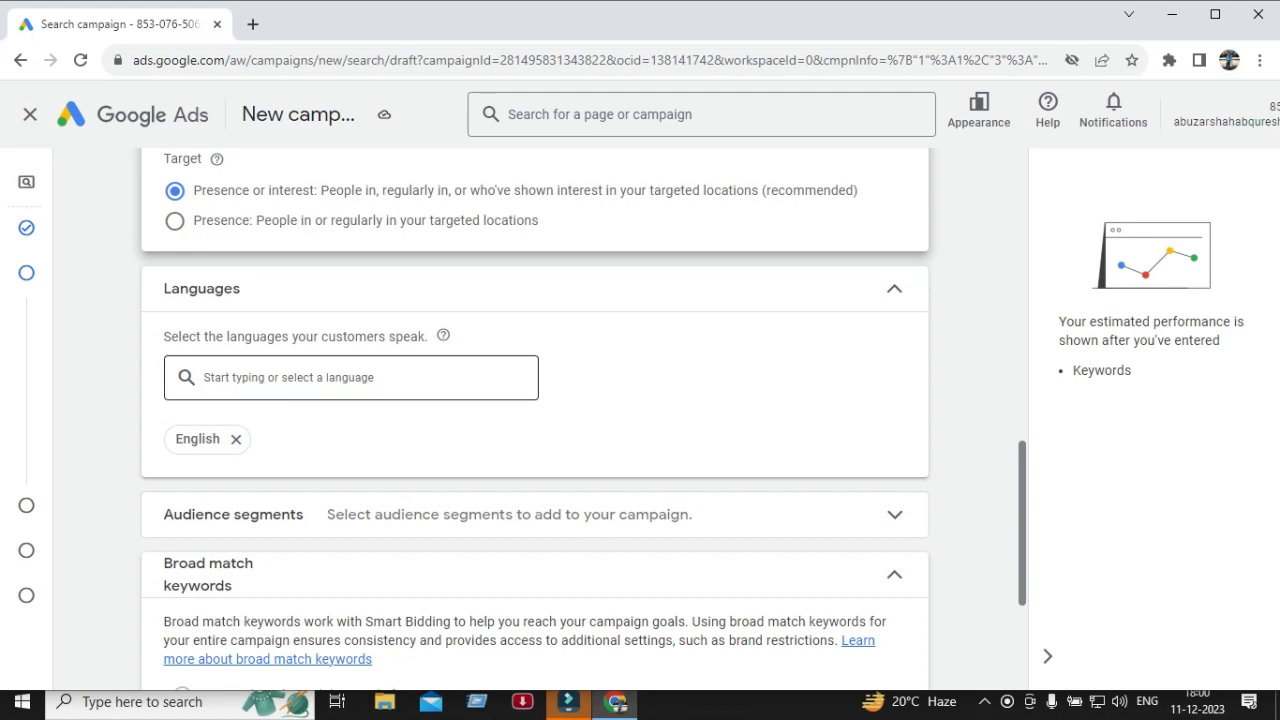
{"action": "left_click", "coordinate": [350, 377]}
{"action": "scroll", "coordinate": [350, 355], "scroll_direction": "down", "scroll_amount": 3}
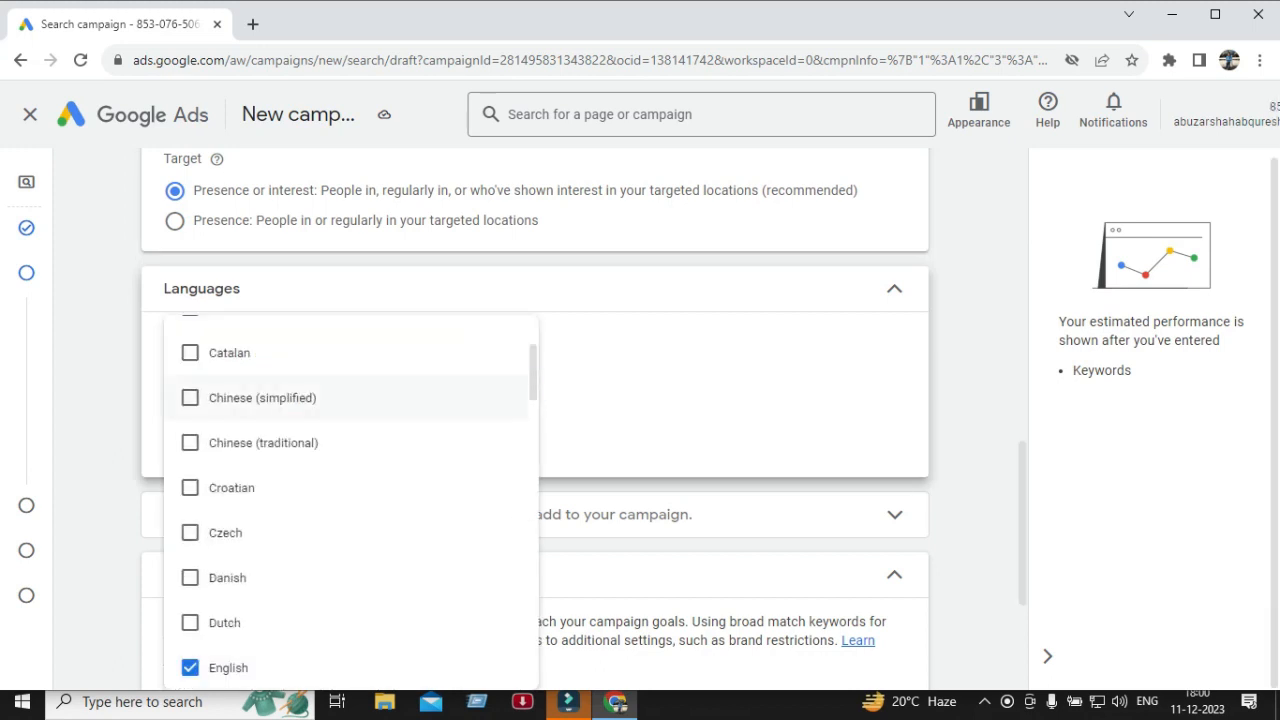
{"action": "left_click", "coordinate": [735, 395]}
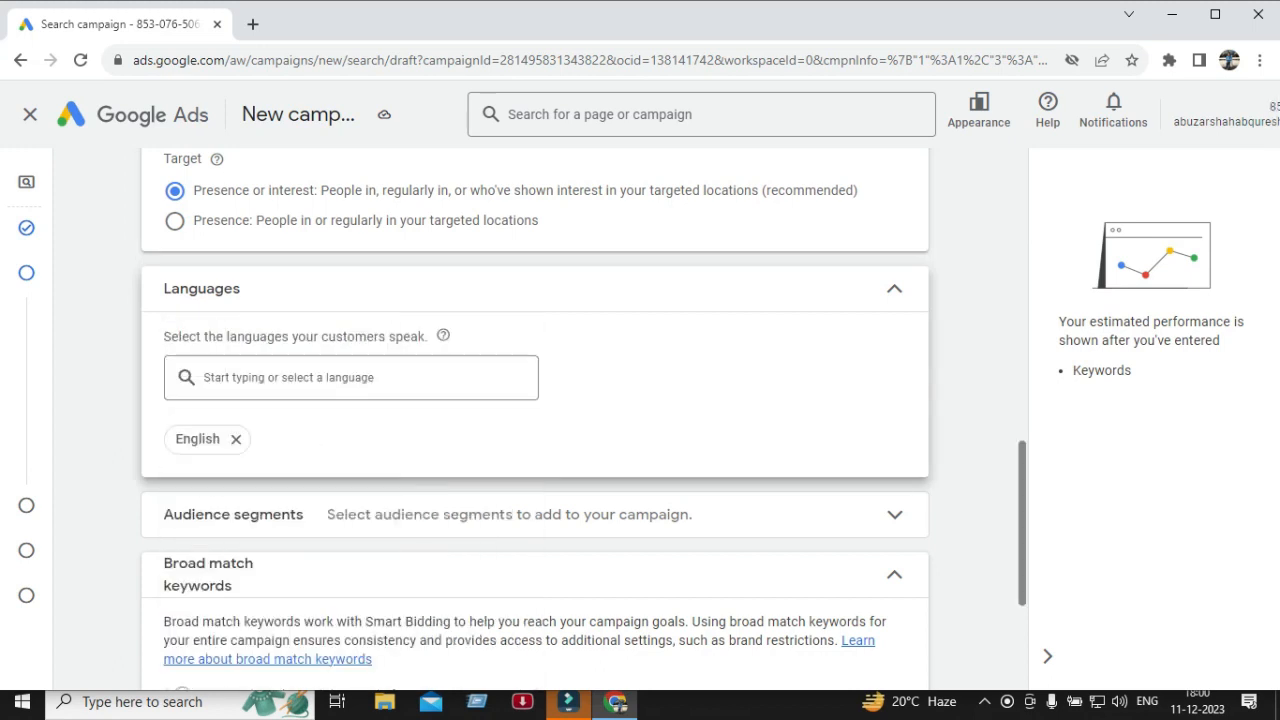
{"action": "left_click", "coordinate": [350, 385]}
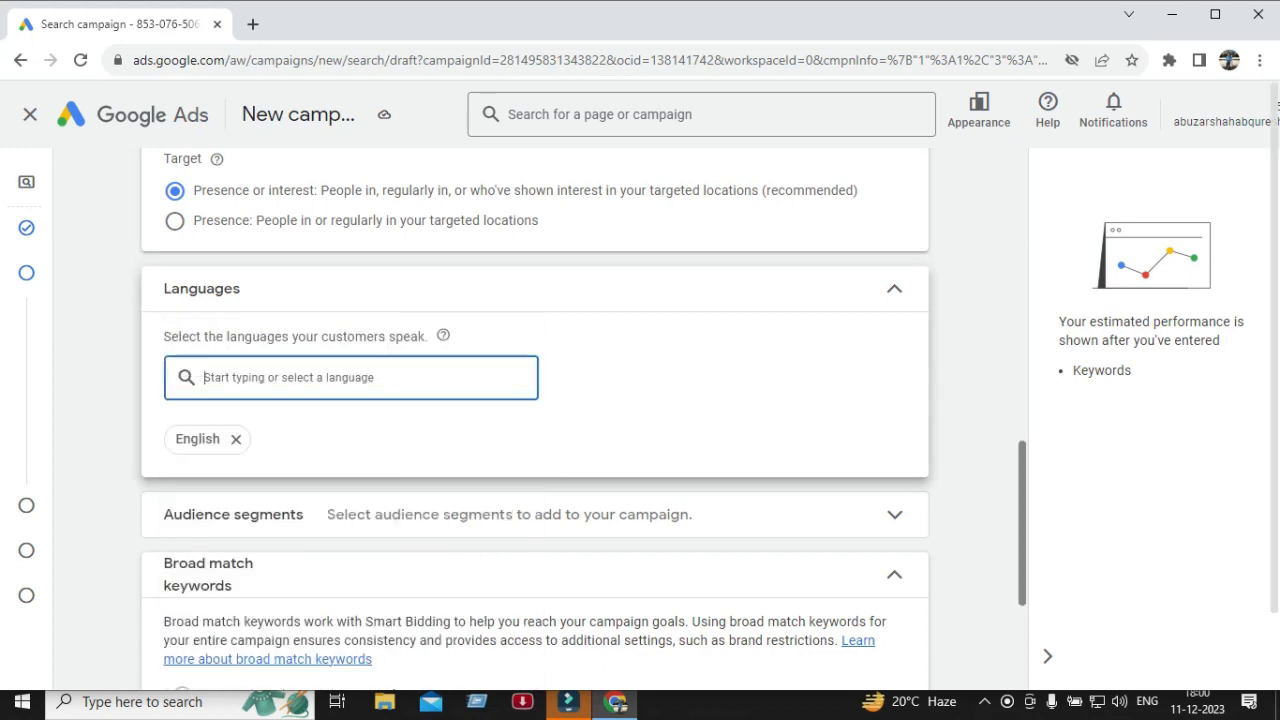
{"action": "type", "text": "hindi"}
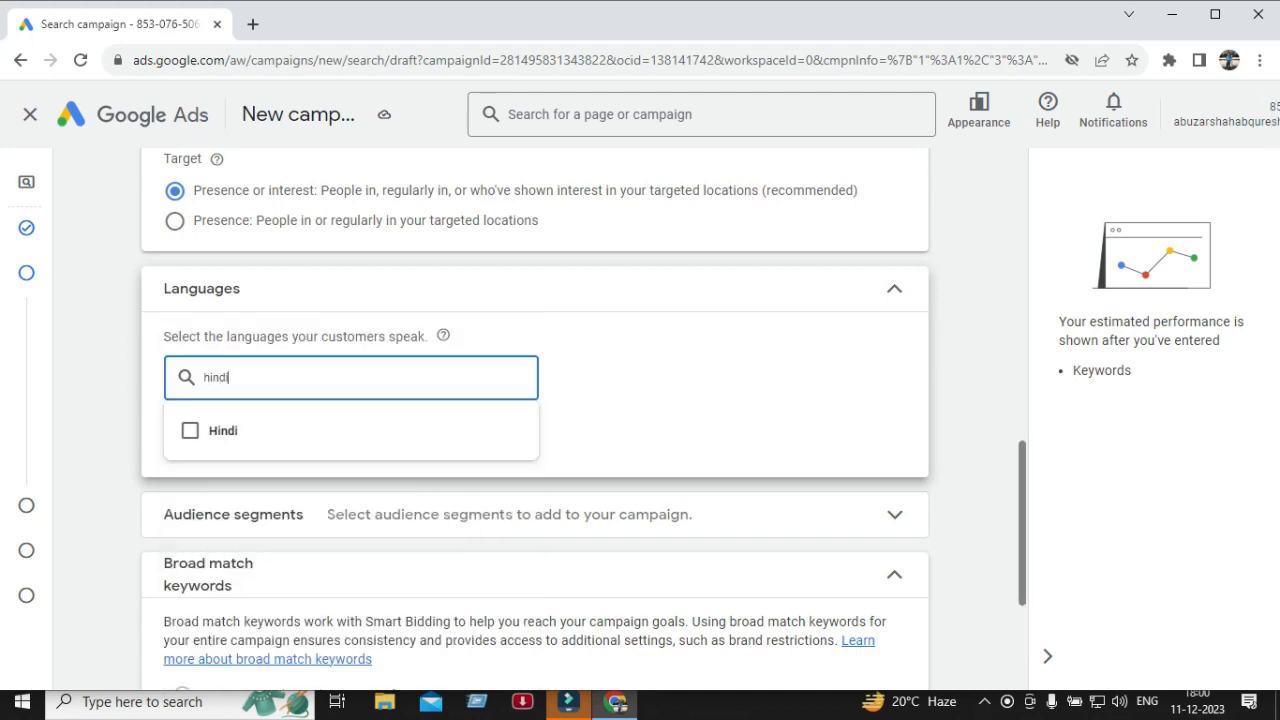
{"action": "key", "text": "Return"}
{"action": "key", "text": "Return"}
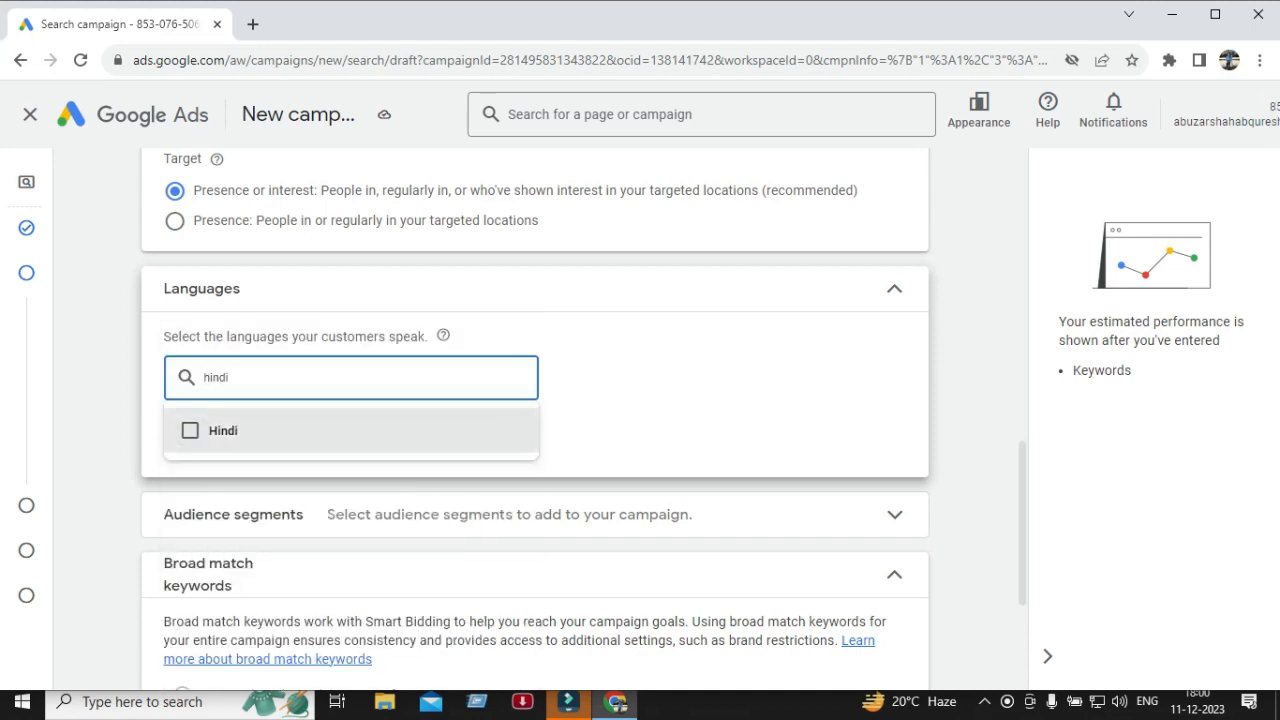
{"action": "left_click", "coordinate": [680, 420]}
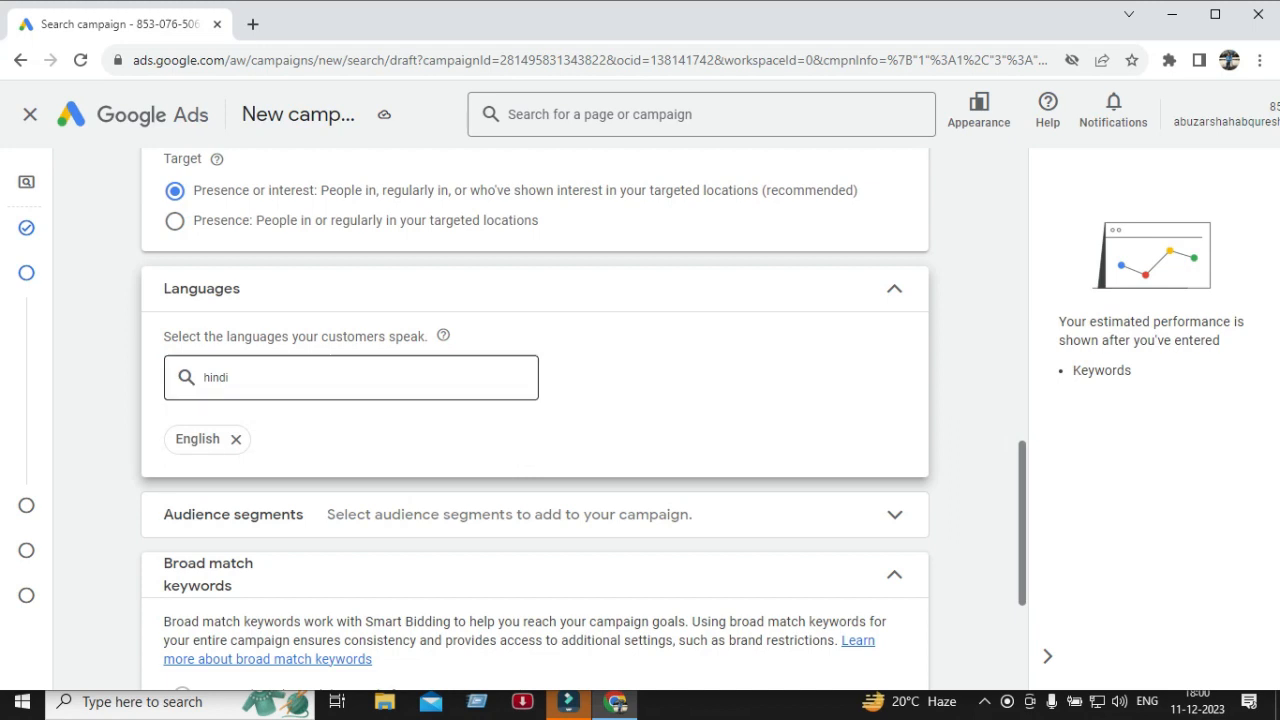
{"action": "double_click", "coordinate": [216, 378]}
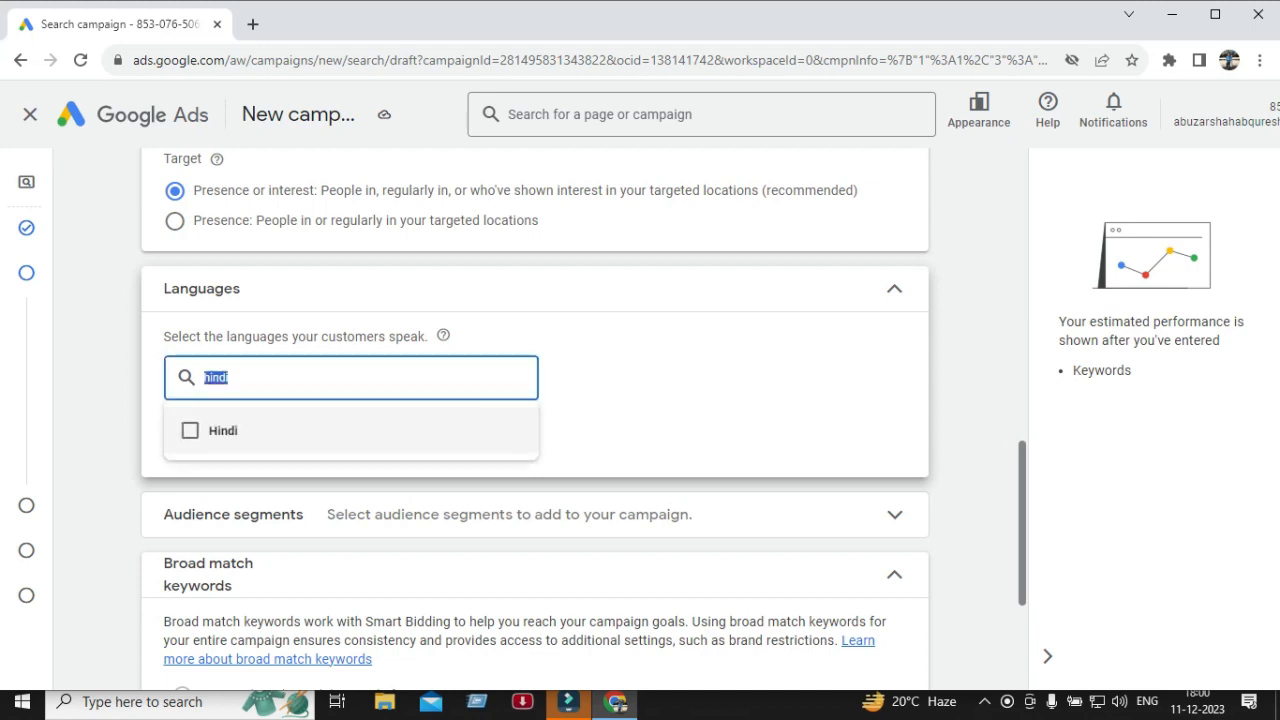
{"action": "key", "text": "Return"}
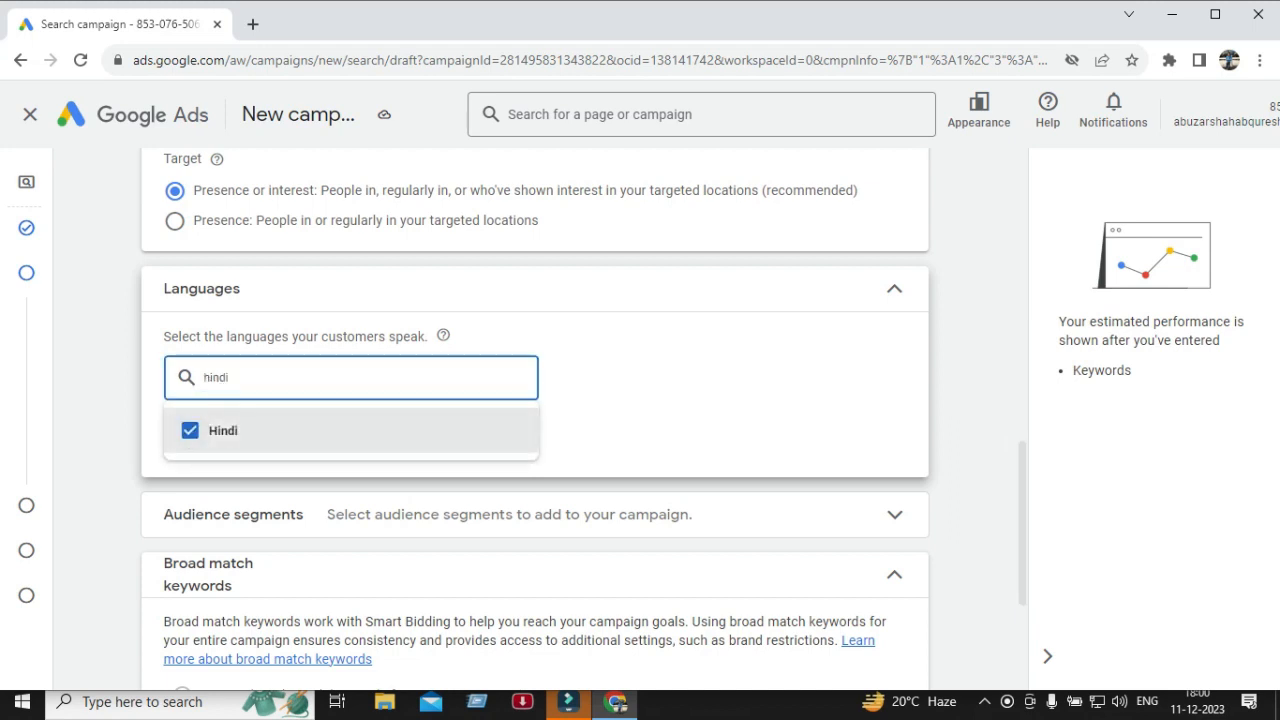
{"action": "double_click", "coordinate": [223, 431]}
{"action": "left_click", "coordinate": [223, 431]}
{"action": "left_click", "coordinate": [223, 431]}
{"action": "double_click", "coordinate": [216, 377]}
{"action": "left_click", "coordinate": [640, 392]}
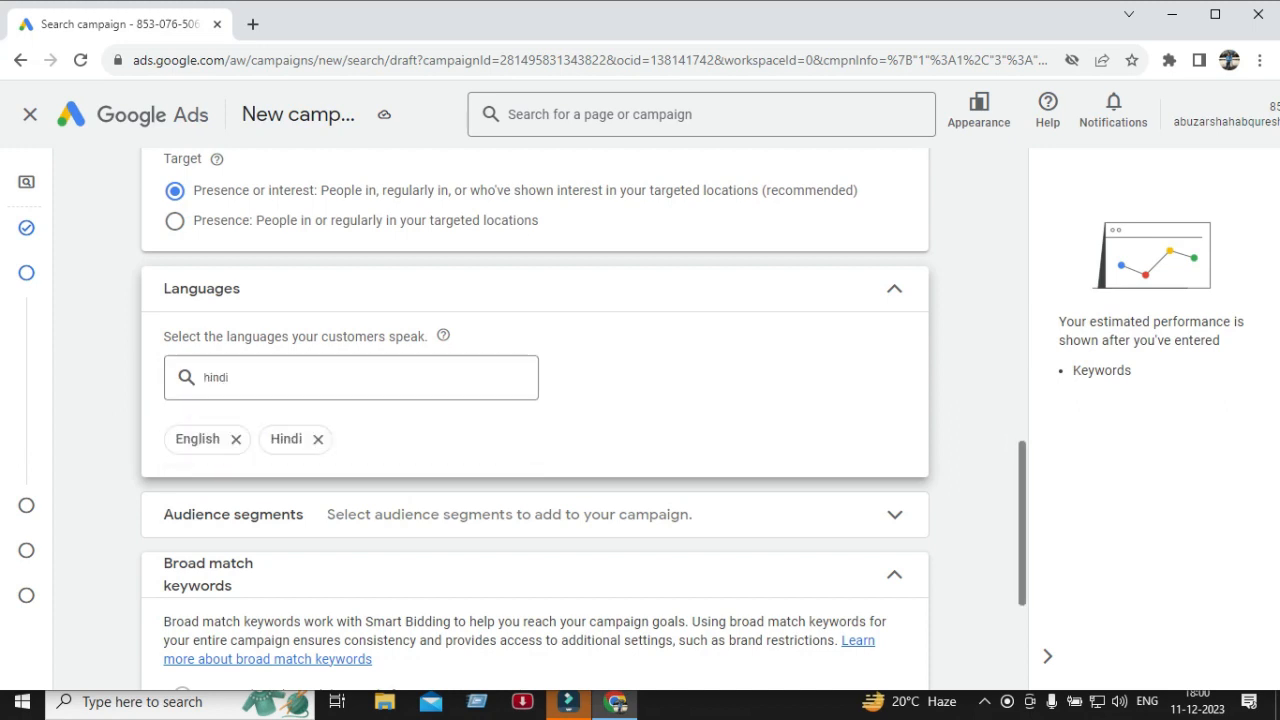
Add Bengali as a further campaign language.
{"action": "left_click", "coordinate": [330, 378]}
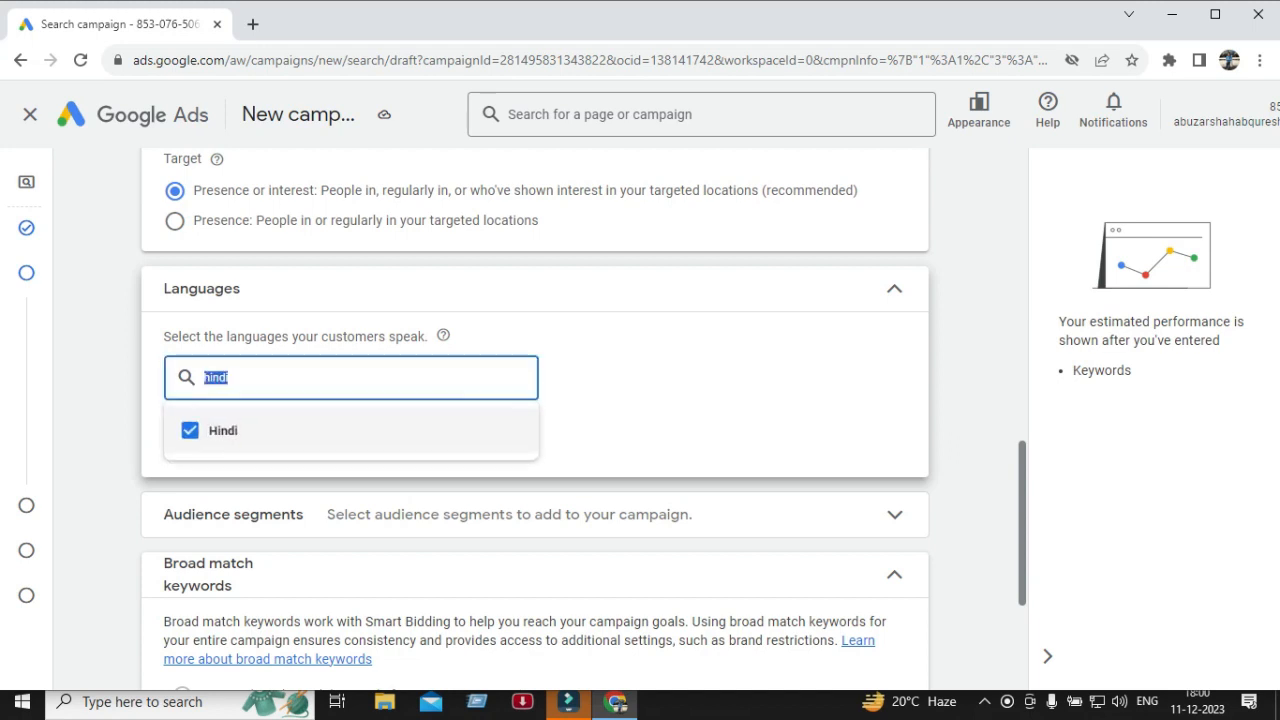
{"action": "type", "text": "benga"}
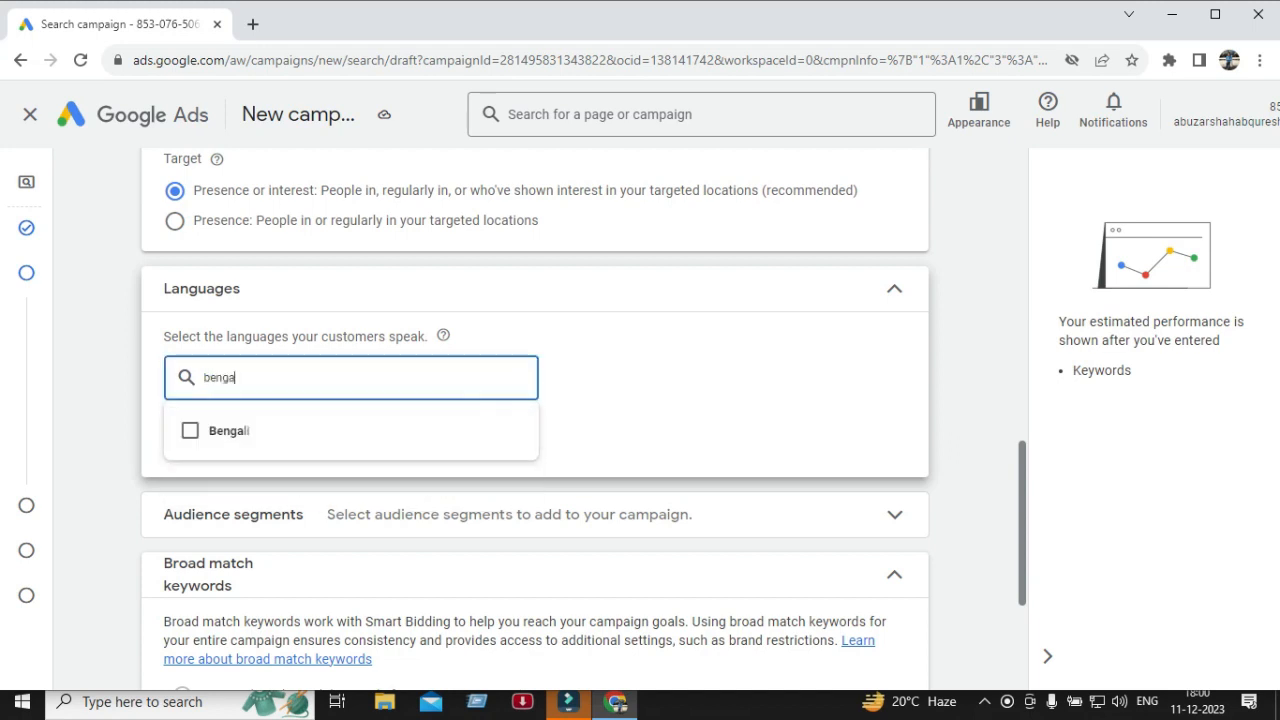
{"action": "left_click", "coordinate": [190, 430]}
{"action": "left_click", "coordinate": [190, 430]}
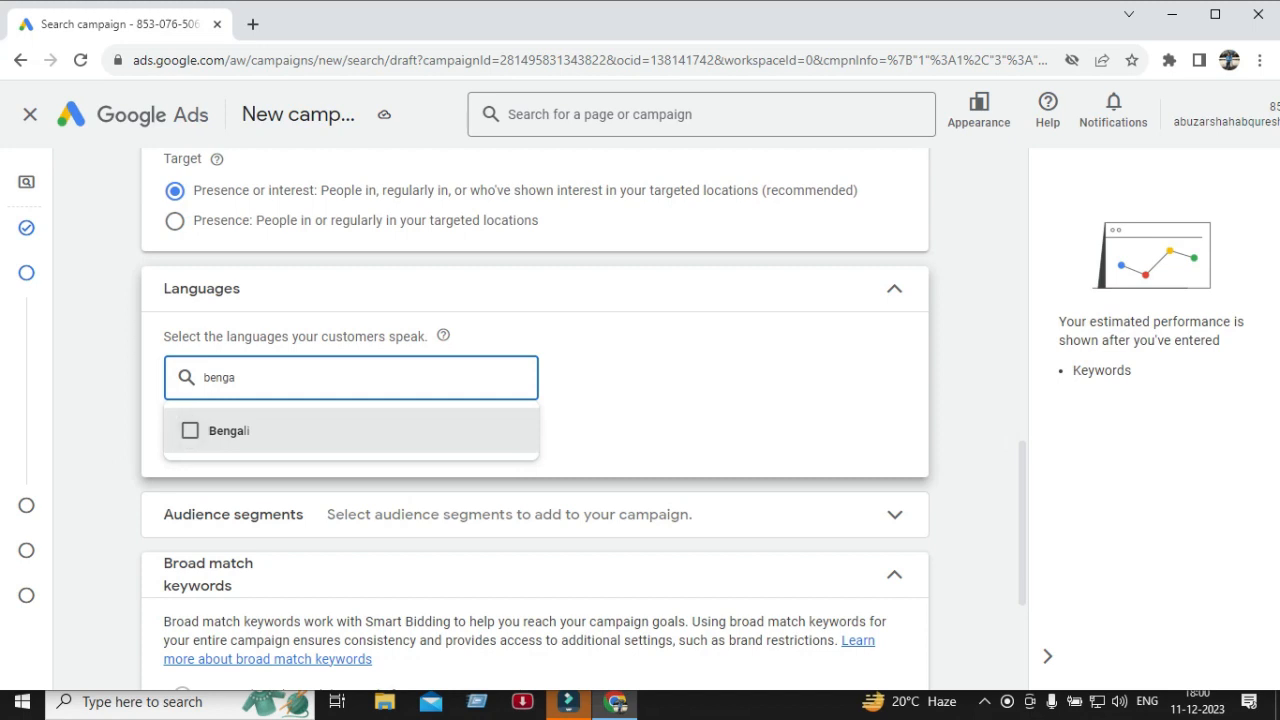
{"action": "left_click", "coordinate": [190, 430]}
{"action": "left_click", "coordinate": [190, 430]}
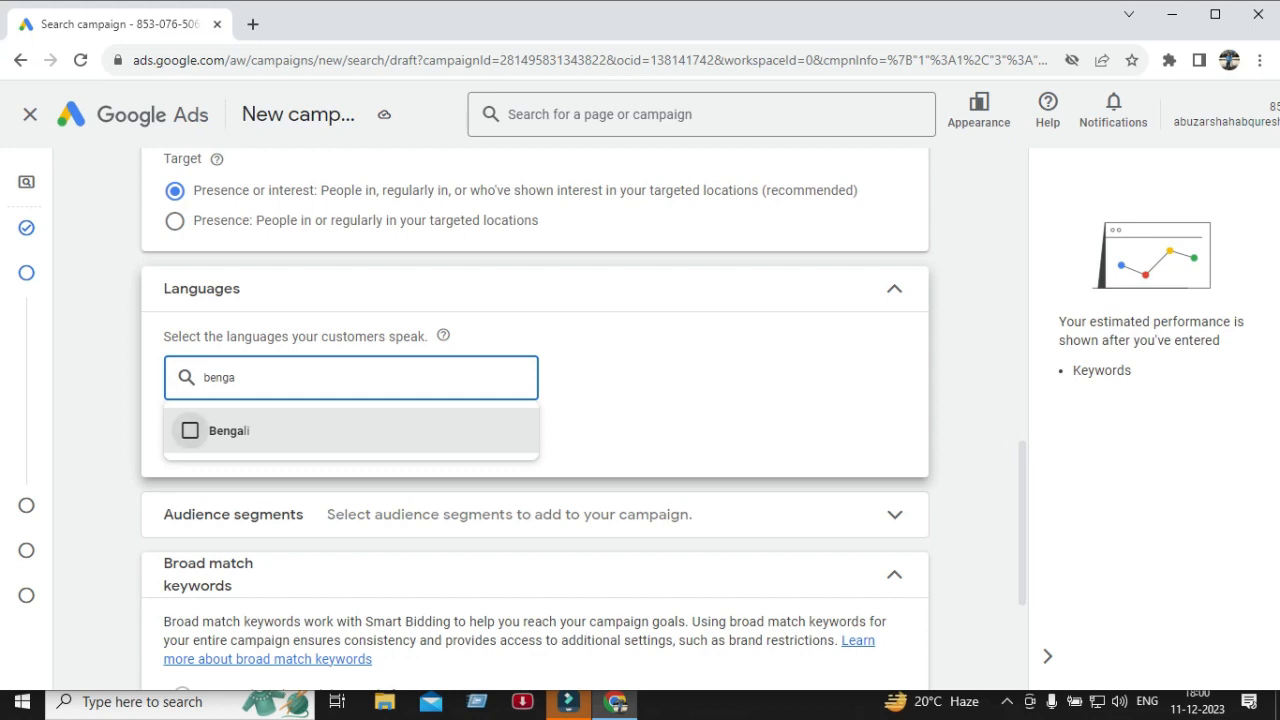
{"action": "left_click", "coordinate": [190, 430]}
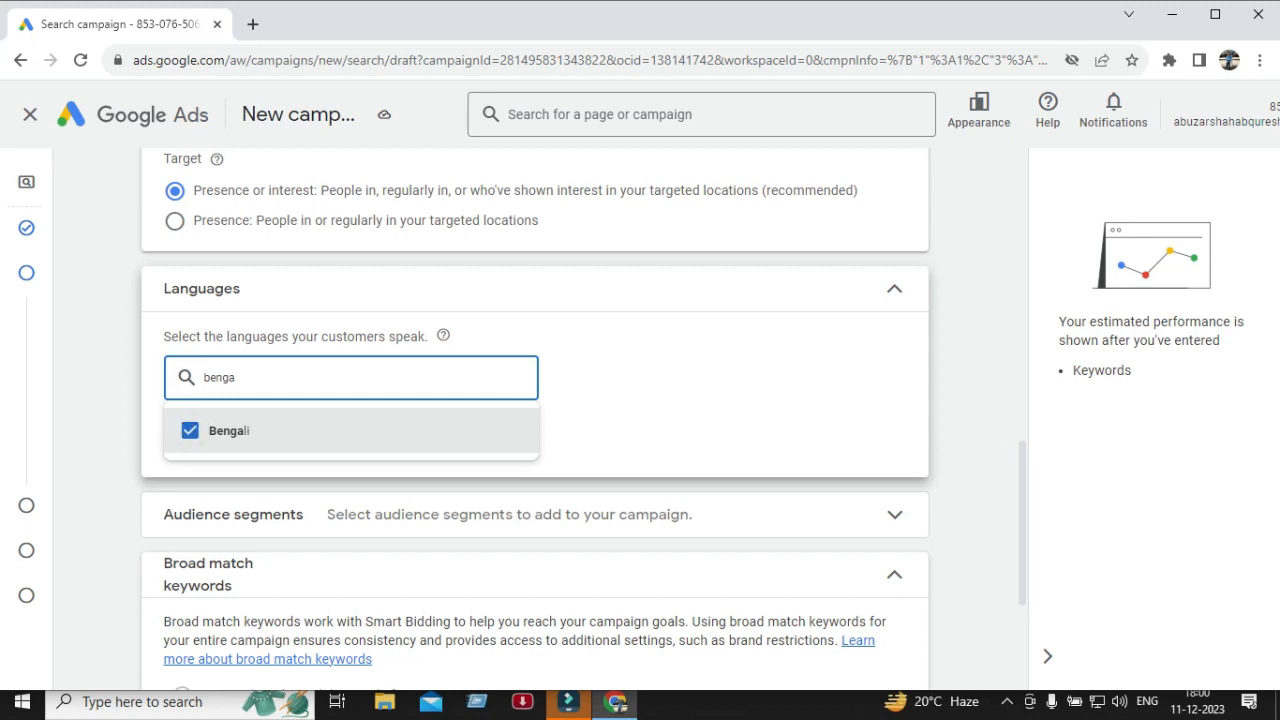
{"action": "left_click", "coordinate": [654, 408]}
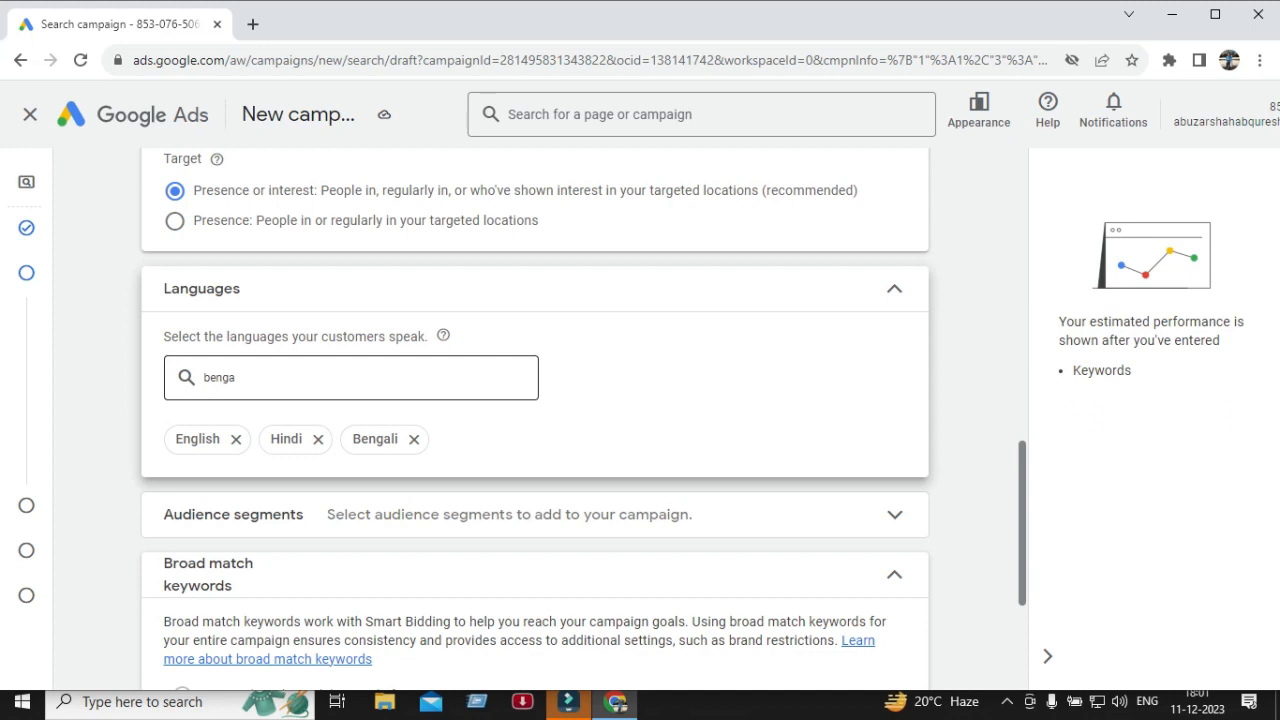
{"action": "scroll", "coordinate": [535, 420], "scroll_direction": "down", "scroll_amount": 1}
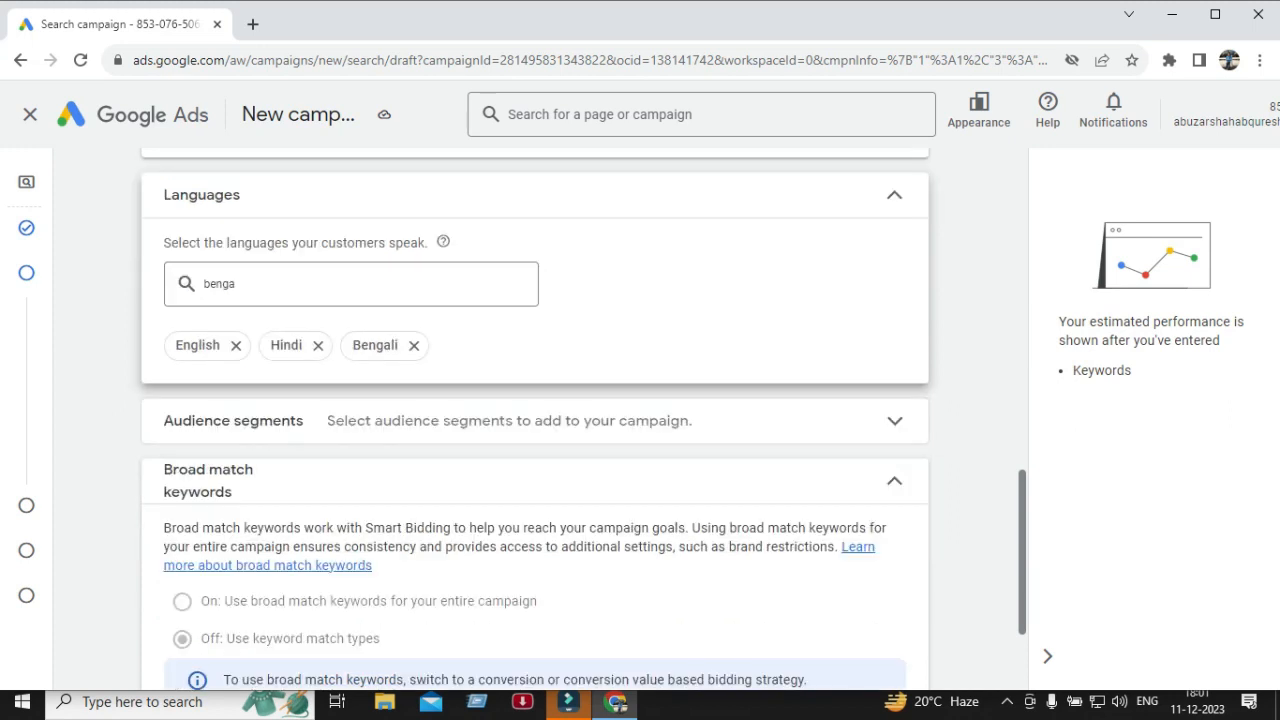
{"action": "scroll", "coordinate": [535, 420], "scroll_direction": "down", "scroll_amount": 1}
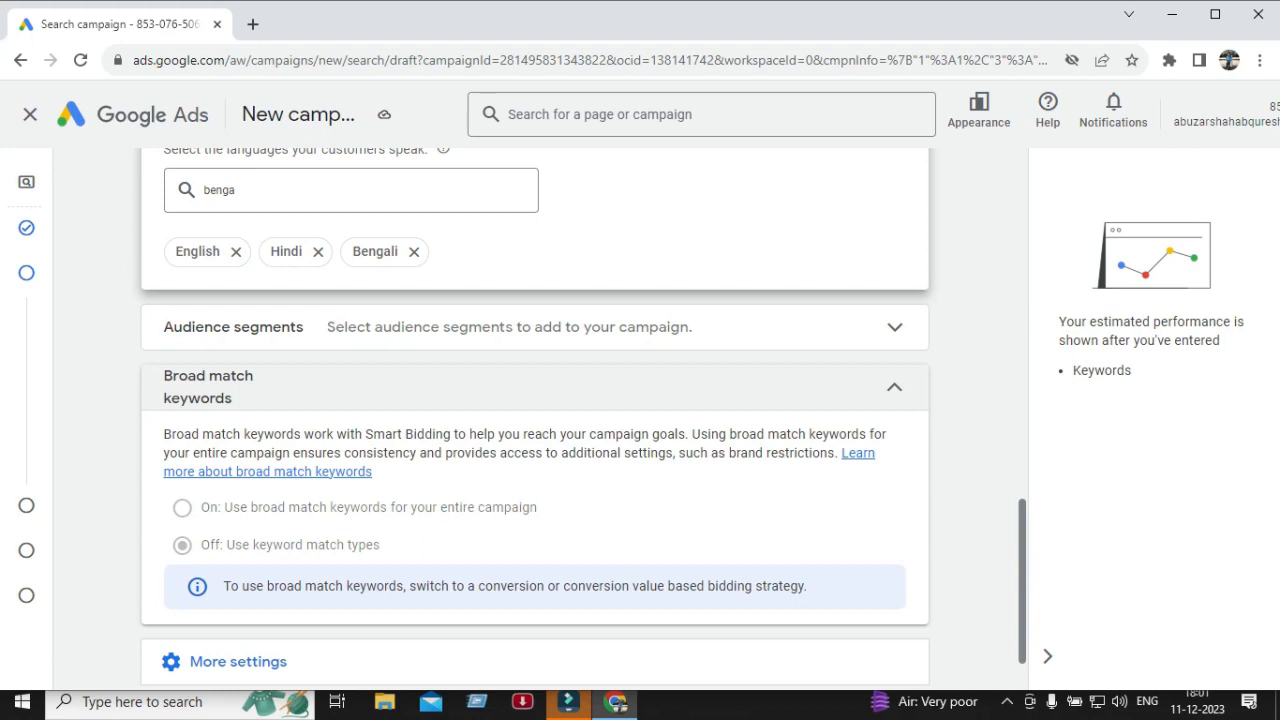
{"action": "scroll", "coordinate": [535, 420], "scroll_direction": "down", "scroll_amount": 1}
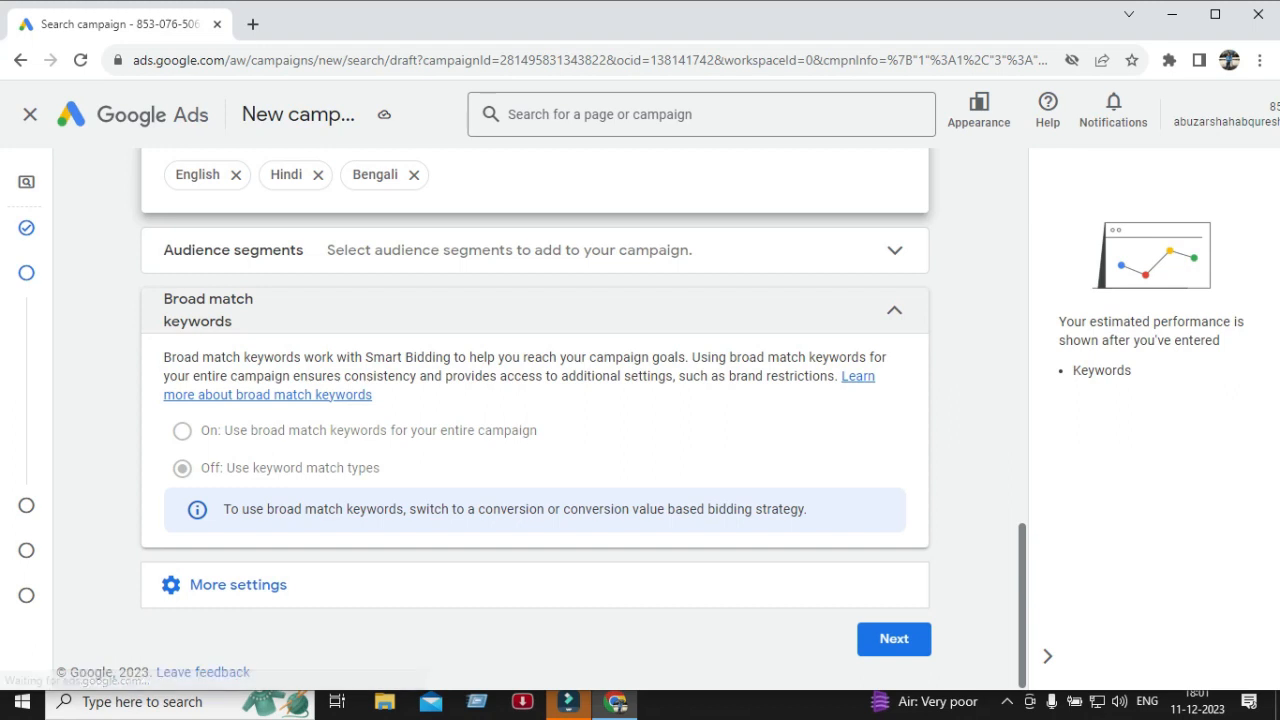
Review the Broad match keywords and Audience segments sections without changing their settings.
{"action": "left_click", "coordinate": [894, 310]}
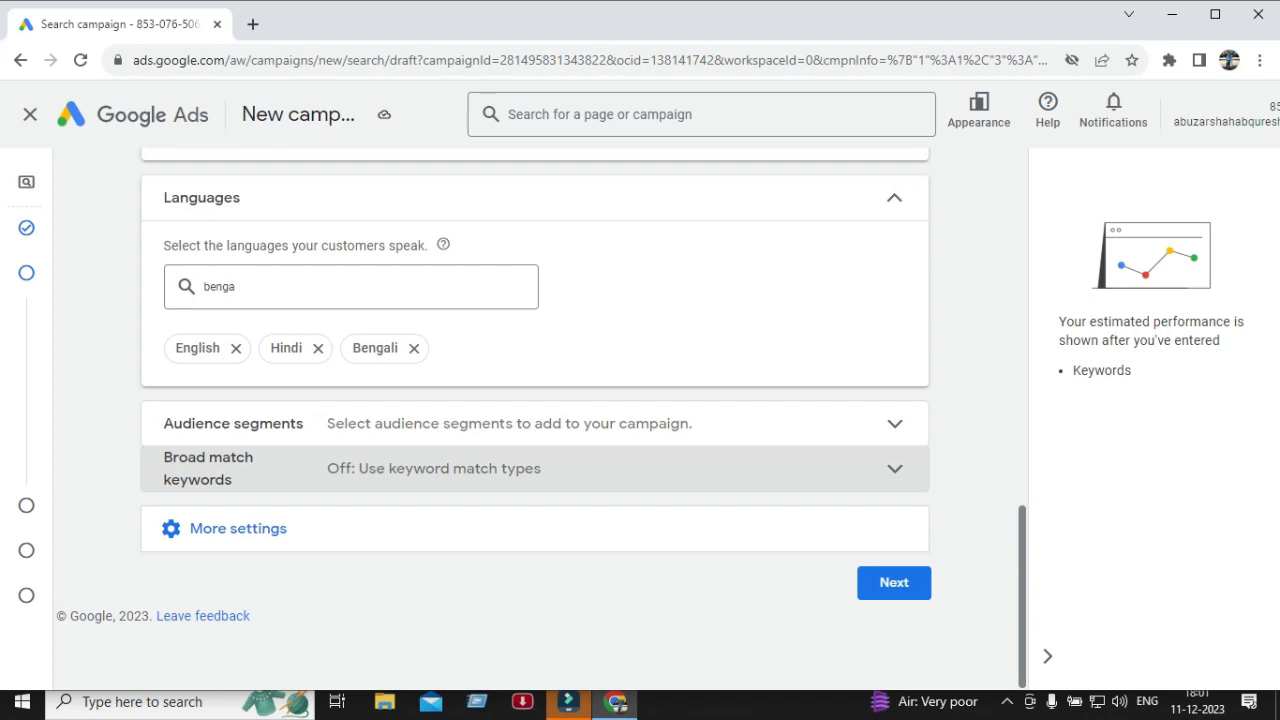
{"action": "double_click", "coordinate": [895, 468]}
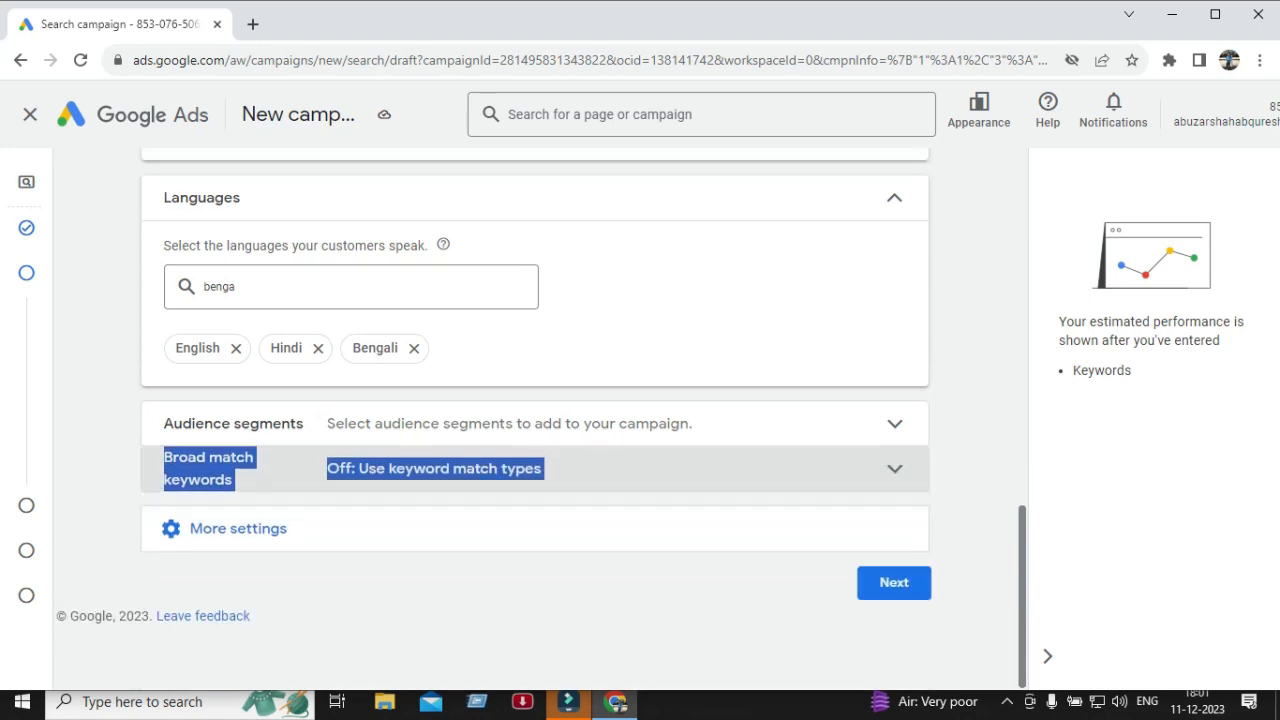
{"action": "left_click", "coordinate": [895, 468]}
{"action": "scroll", "coordinate": [895, 468], "scroll_direction": "down", "scroll_amount": 2}
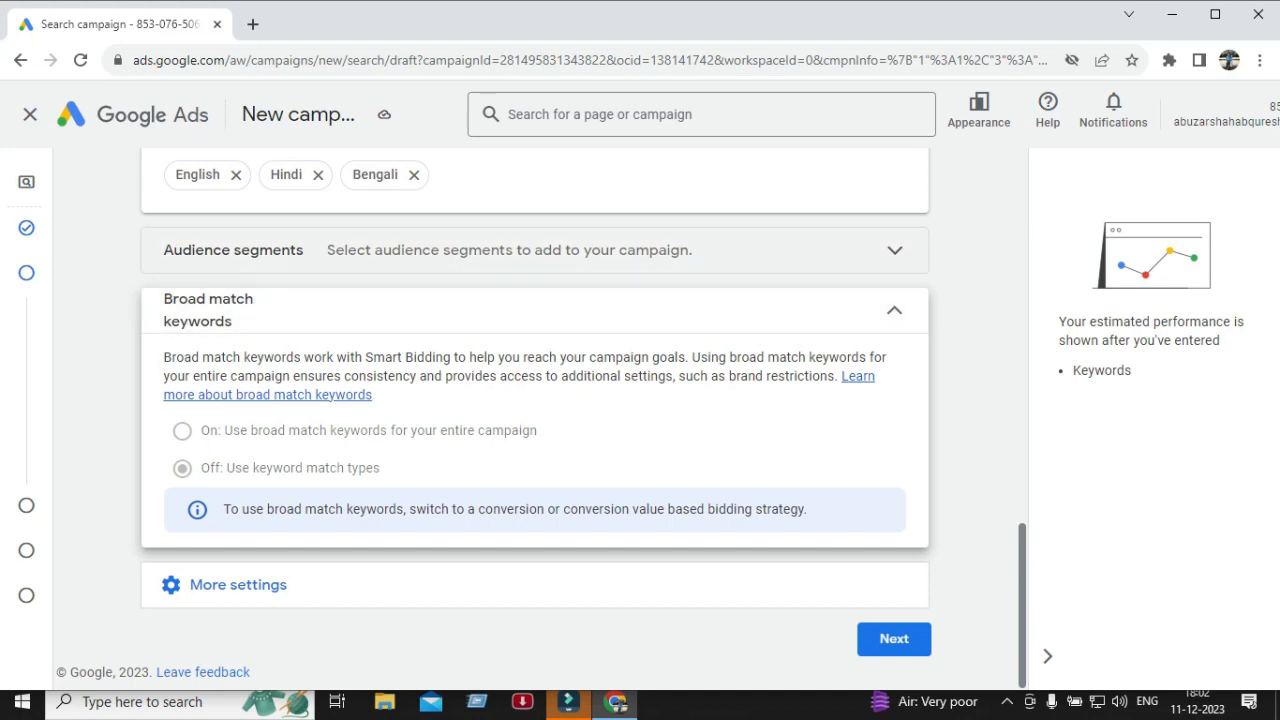
{"action": "left_click", "coordinate": [894, 250]}
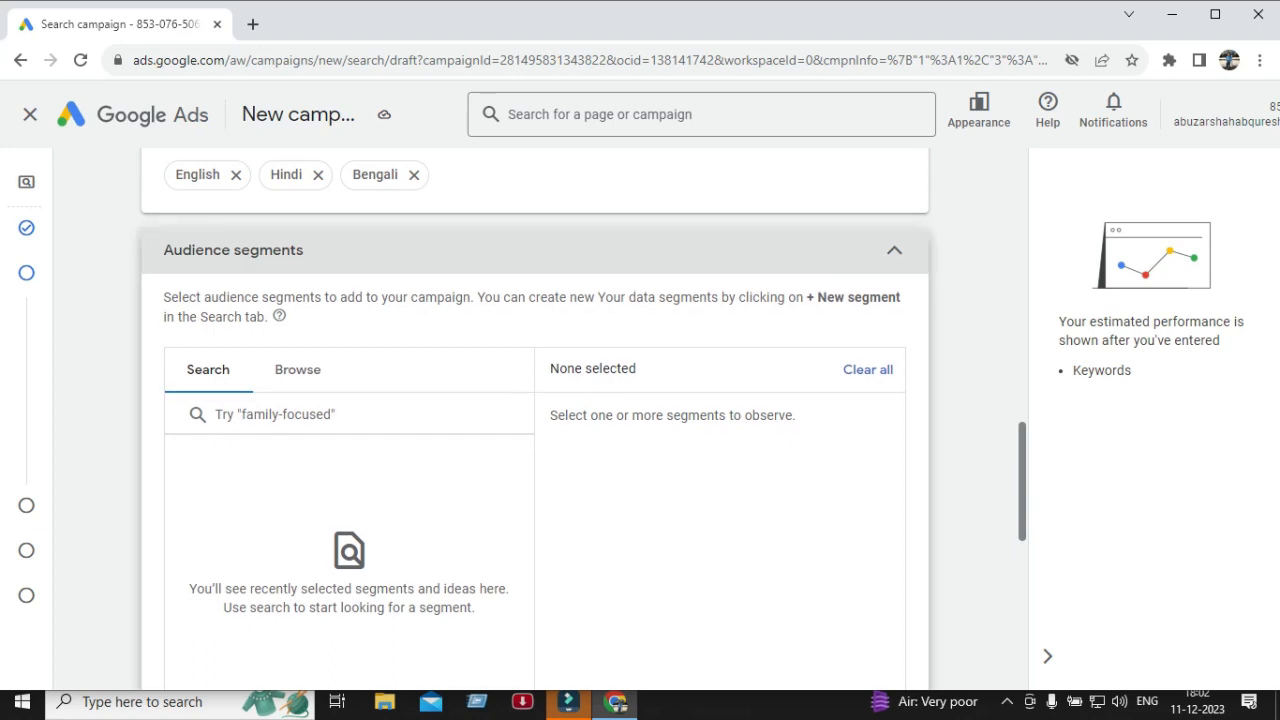
{"action": "left_click", "coordinate": [535, 251]}
{"action": "scroll", "coordinate": [535, 251], "scroll_direction": "down", "scroll_amount": 1}
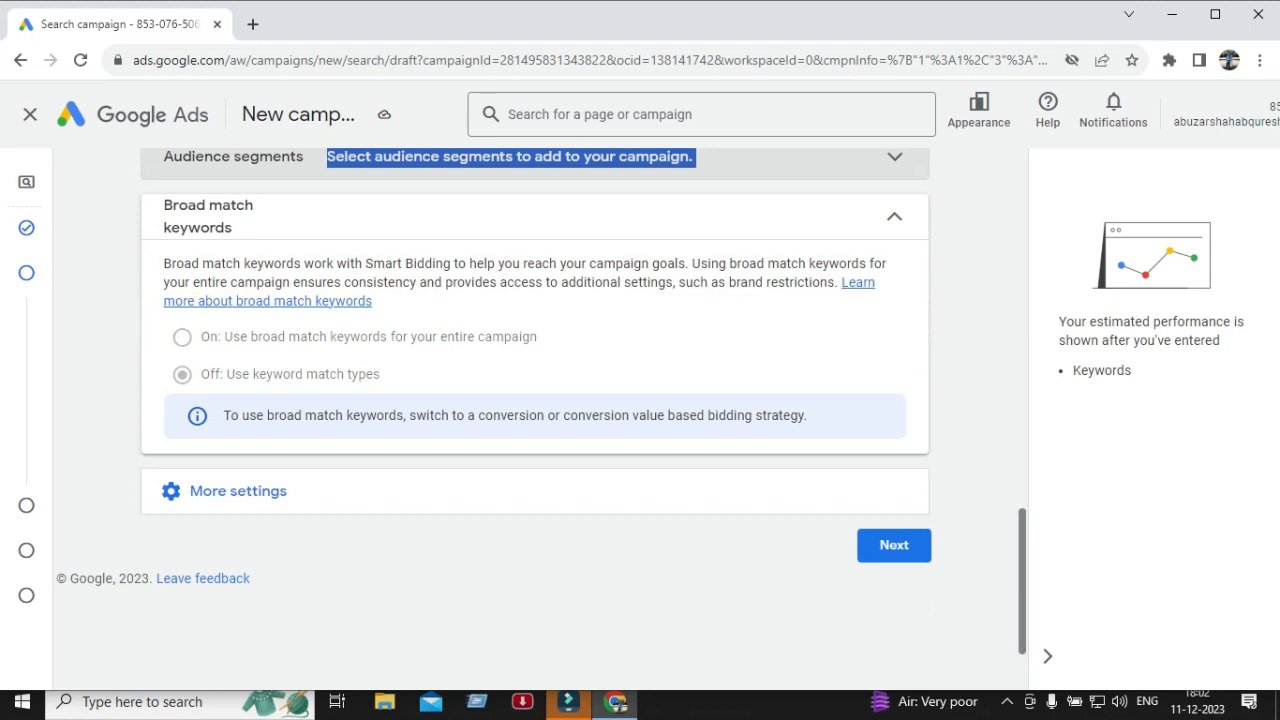
Continue to the Keywords and ads page and leave the new keywords experience guide.
{"action": "left_click", "coordinate": [894, 546]}
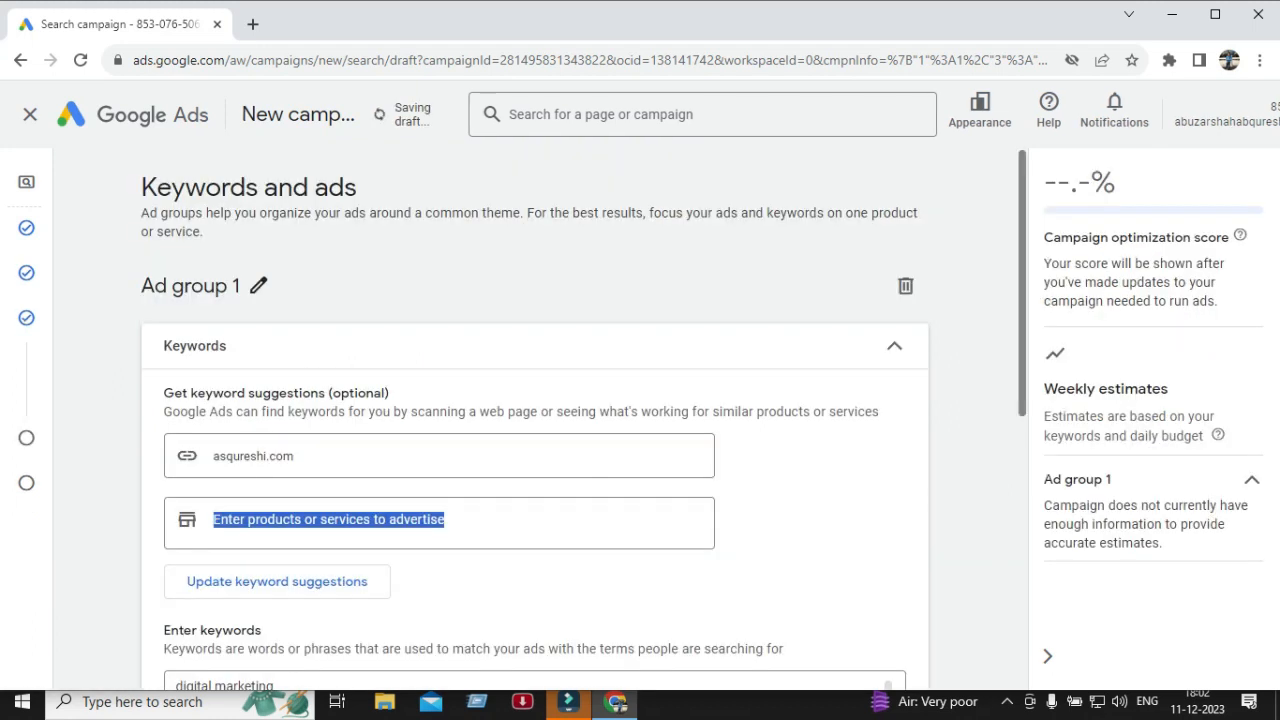
{"action": "scroll", "coordinate": [535, 420], "scroll_direction": "down", "scroll_amount": 1}
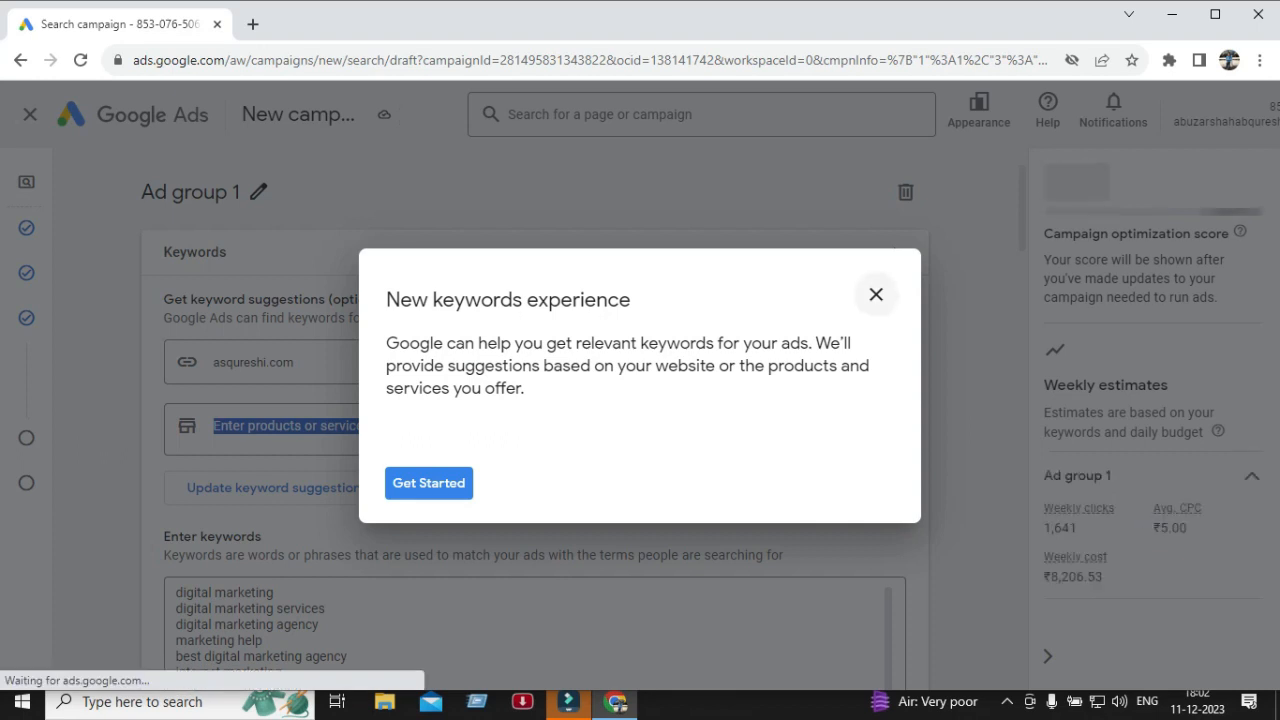
{"action": "left_click", "coordinate": [876, 294]}
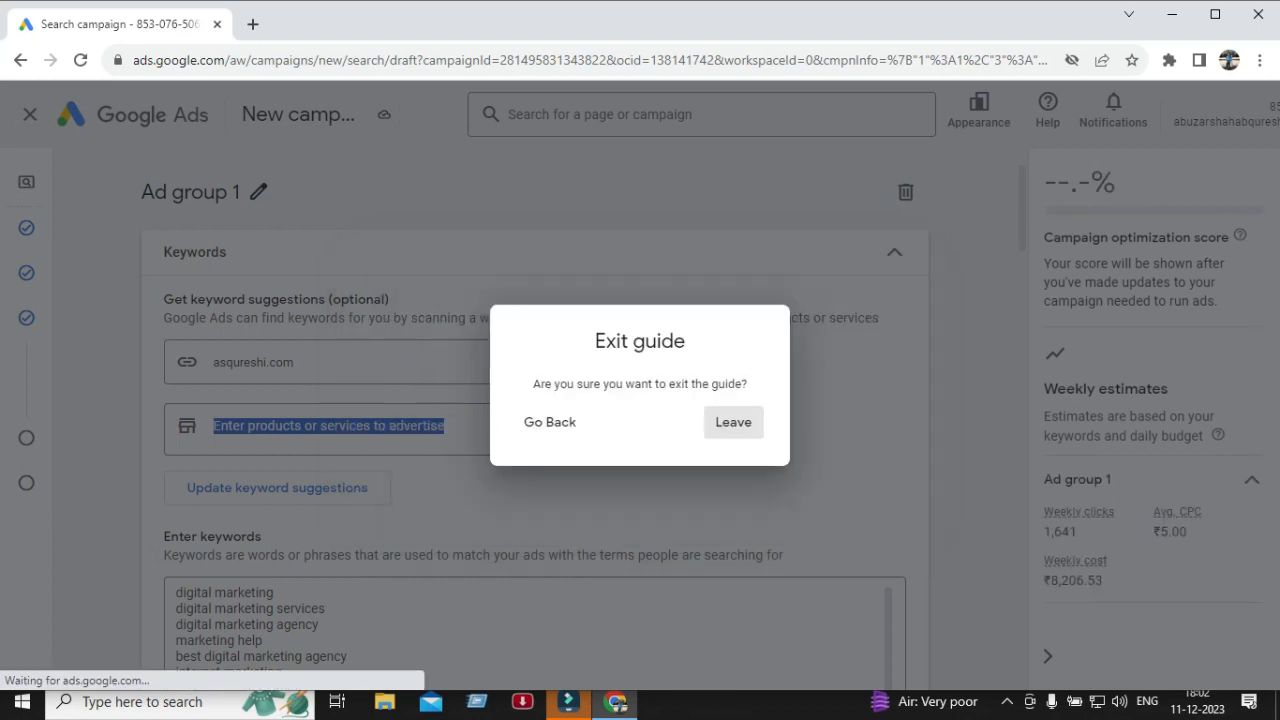
{"action": "left_click", "coordinate": [733, 422]}
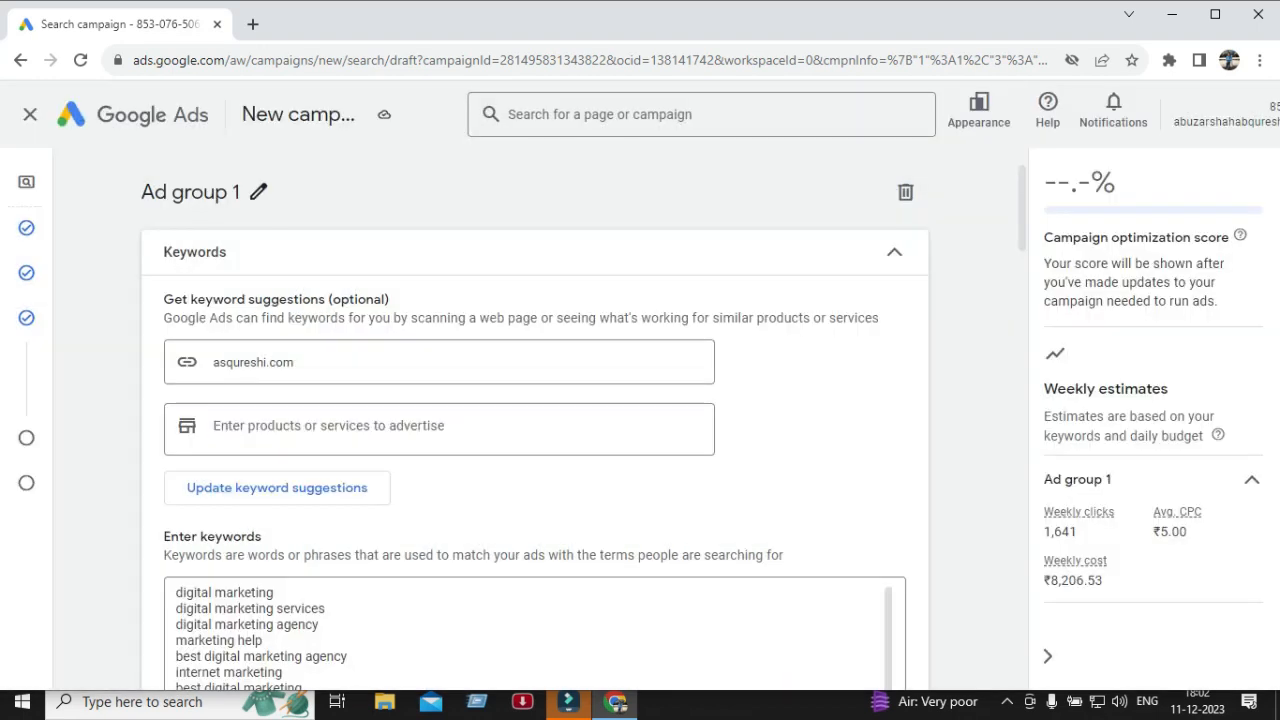
Scroll through the ad group's current keyword list to examine it.
{"action": "scroll", "coordinate": [535, 378], "scroll_direction": "down", "scroll_amount": 3}
{"action": "scroll", "coordinate": [535, 400], "scroll_direction": "up", "scroll_amount": 1}
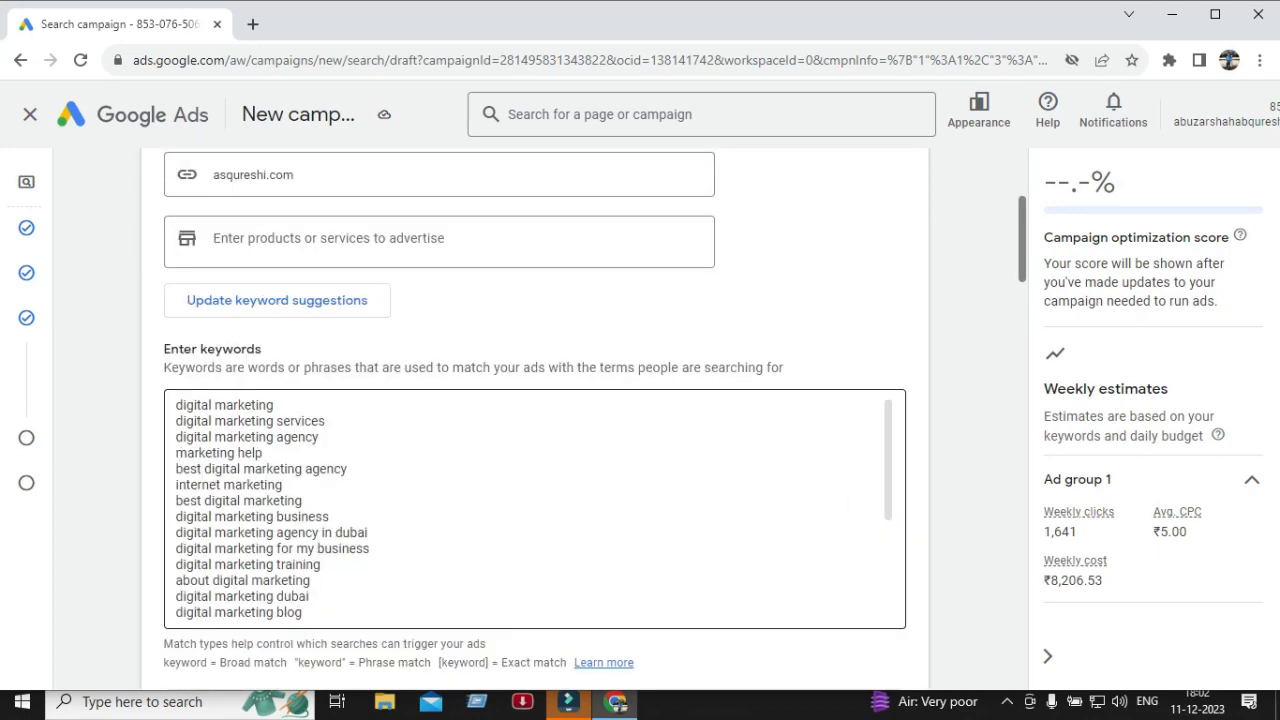
{"action": "scroll", "coordinate": [535, 400], "scroll_direction": "up", "scroll_amount": 1}
{"action": "scroll", "coordinate": [535, 415], "scroll_direction": "down", "scroll_amount": 3}
{"action": "scroll", "coordinate": [535, 415], "scroll_direction": "up", "scroll_amount": 1}
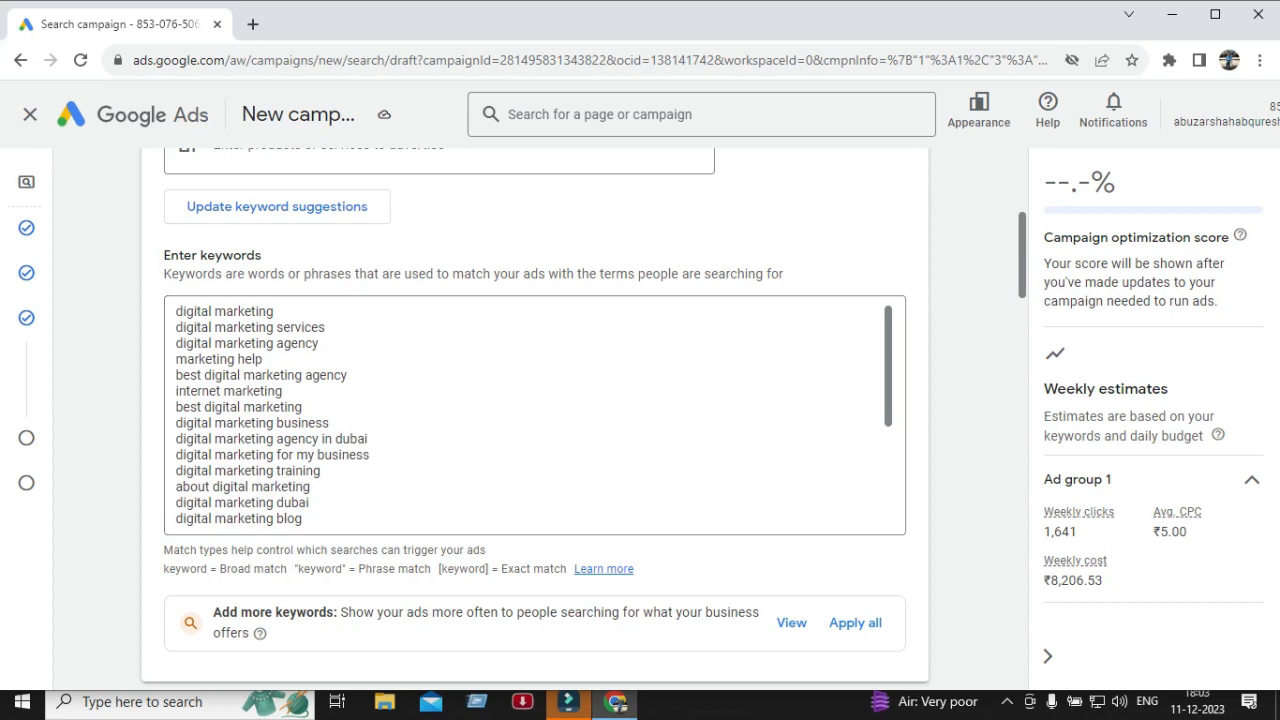
{"action": "scroll", "coordinate": [535, 415], "scroll_direction": "down", "scroll_amount": 8}
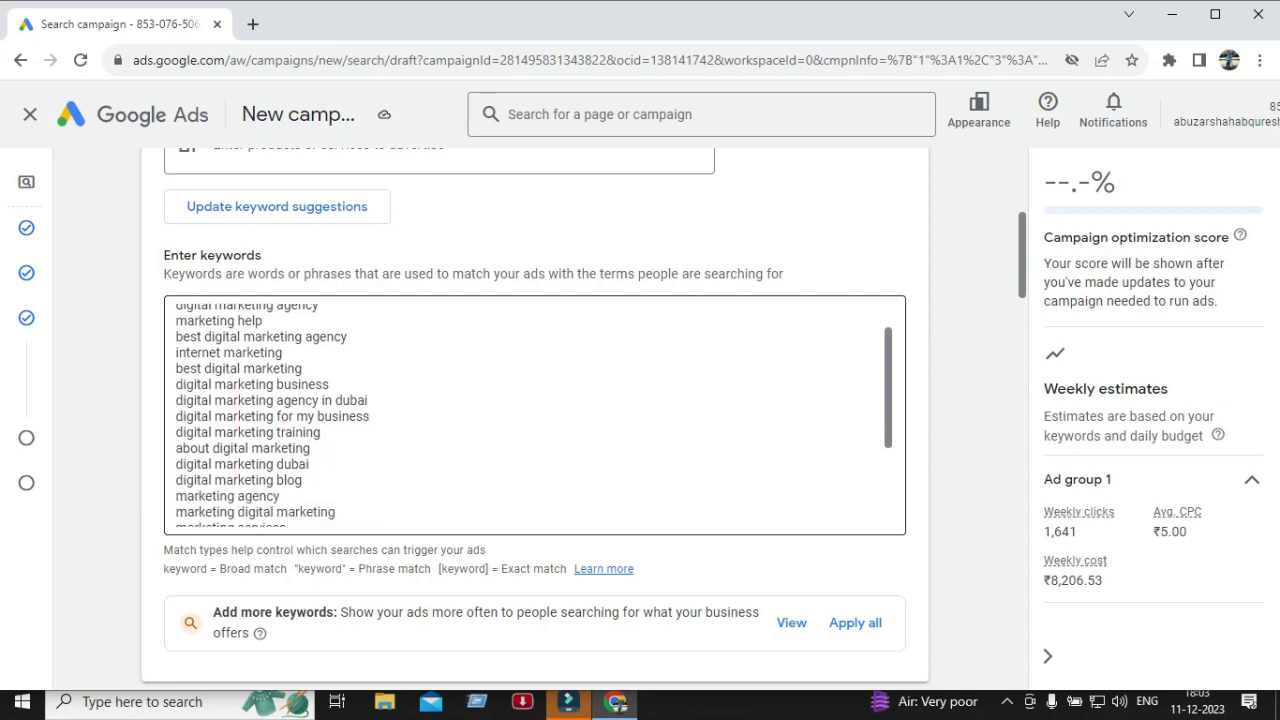
{"action": "scroll", "coordinate": [535, 400], "scroll_direction": "up", "scroll_amount": 8}
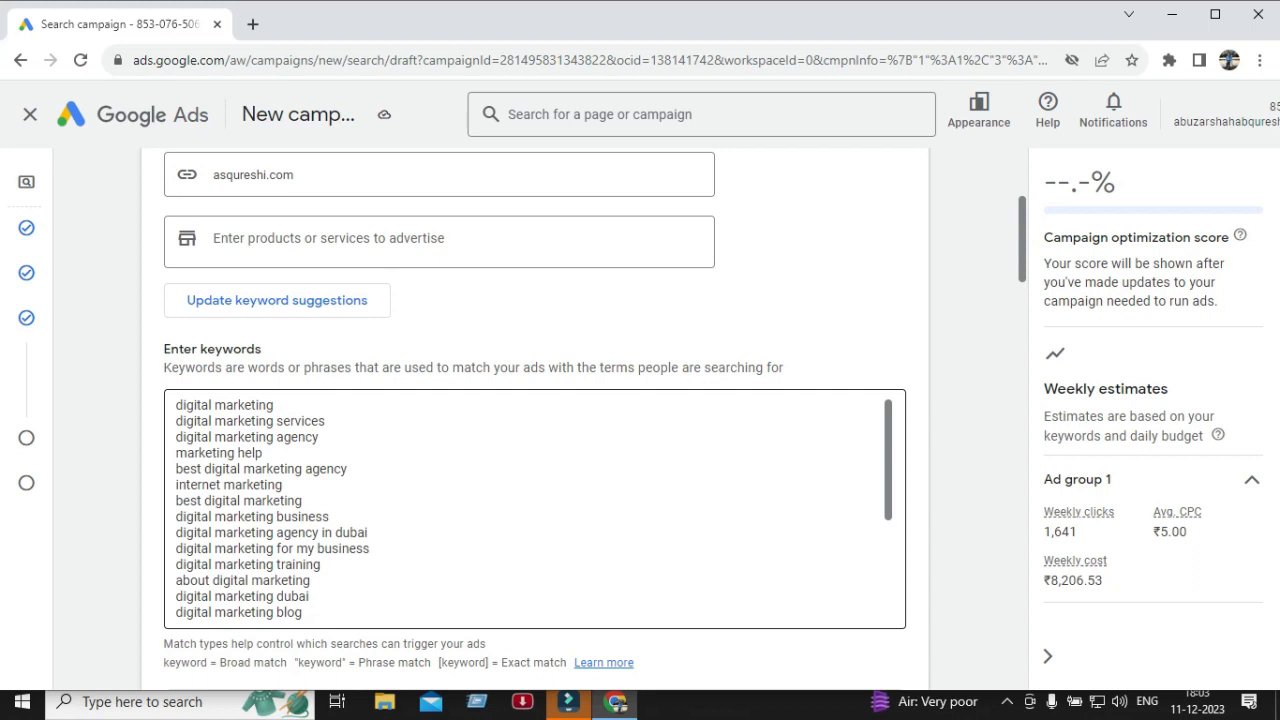
{"action": "scroll", "coordinate": [535, 420], "scroll_direction": "up", "scroll_amount": 2}
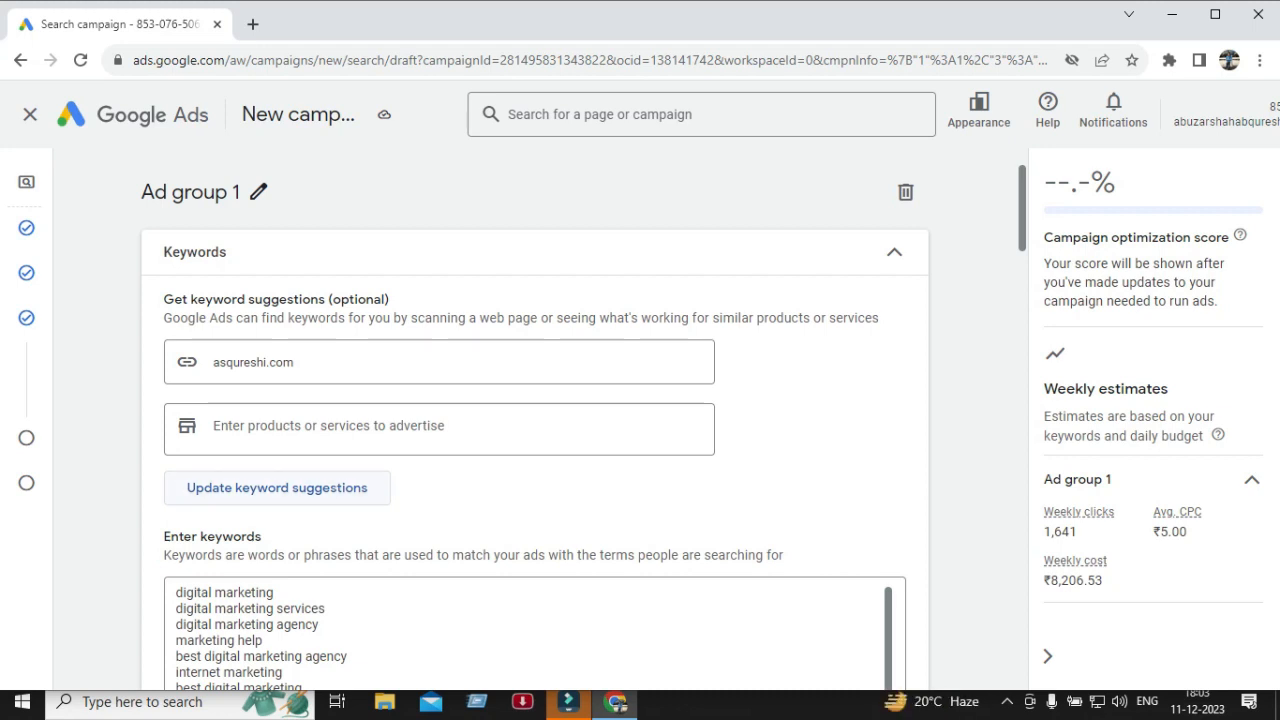
Try updating keyword suggestions from the website URL, then cancel replacing the current keywords.
{"action": "double_click", "coordinate": [277, 488]}
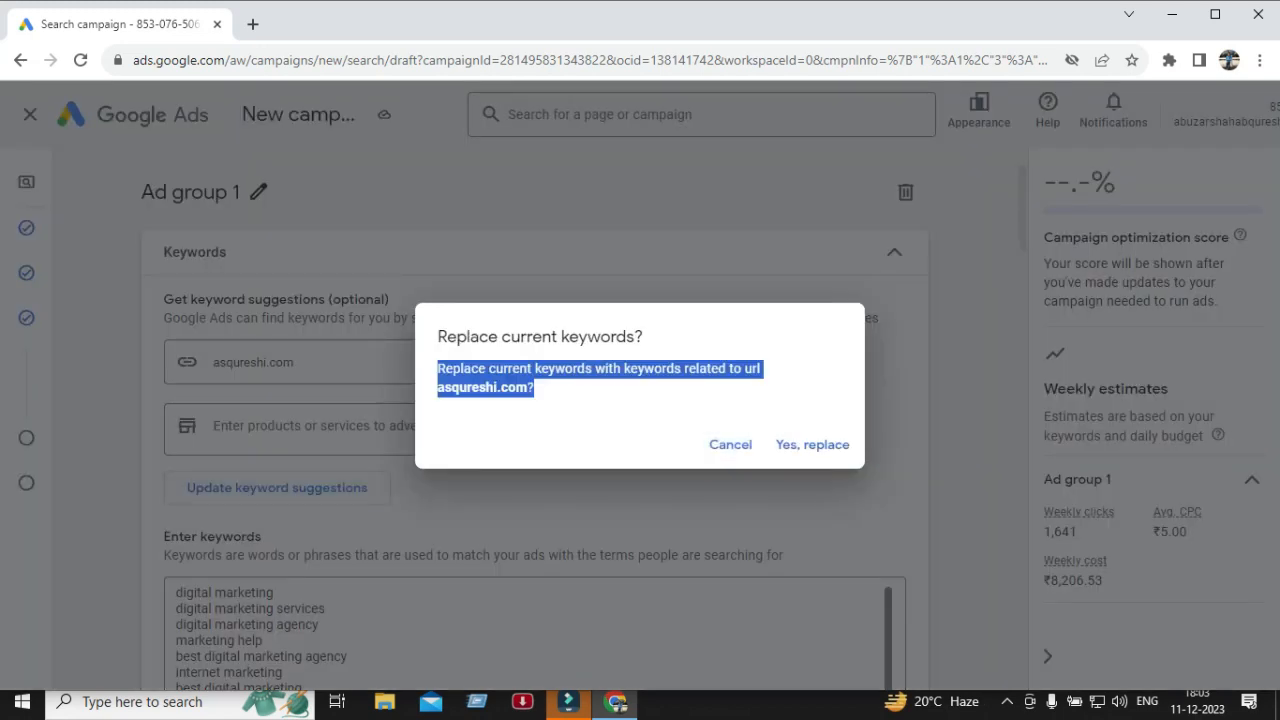
{"action": "left_click", "coordinate": [730, 445]}
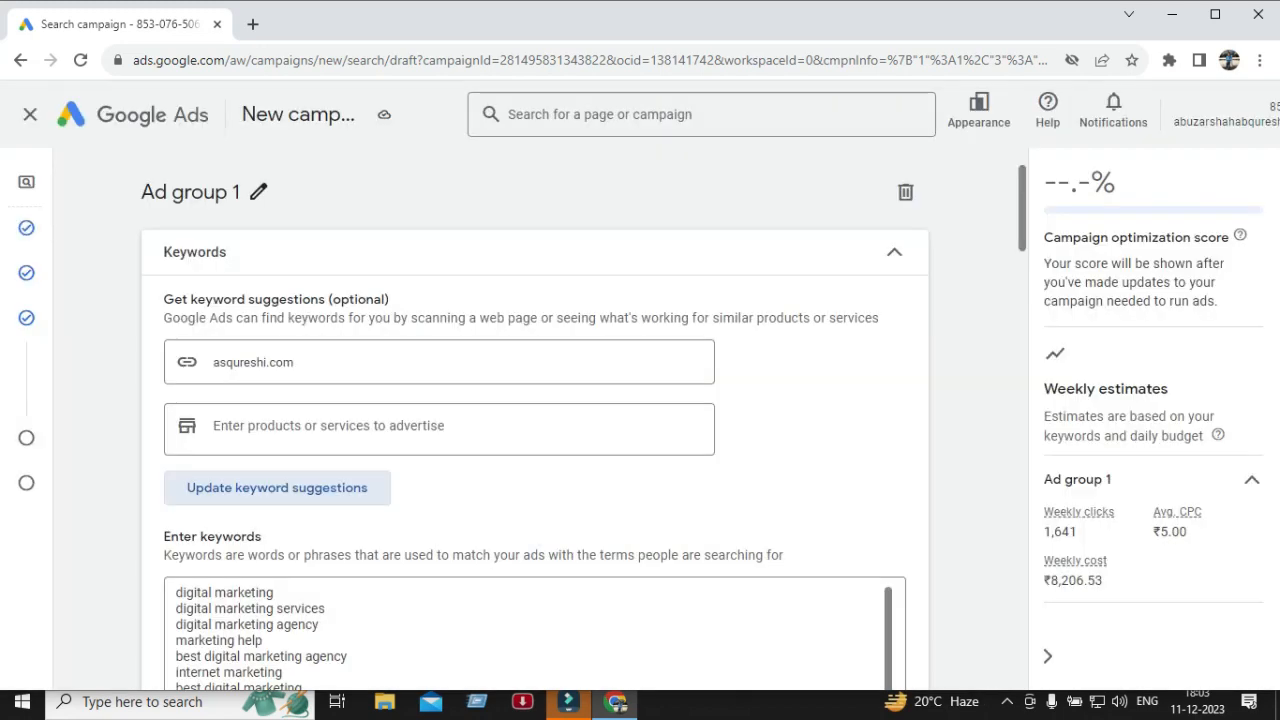
{"action": "scroll", "coordinate": [535, 420], "scroll_direction": "down", "scroll_amount": 1}
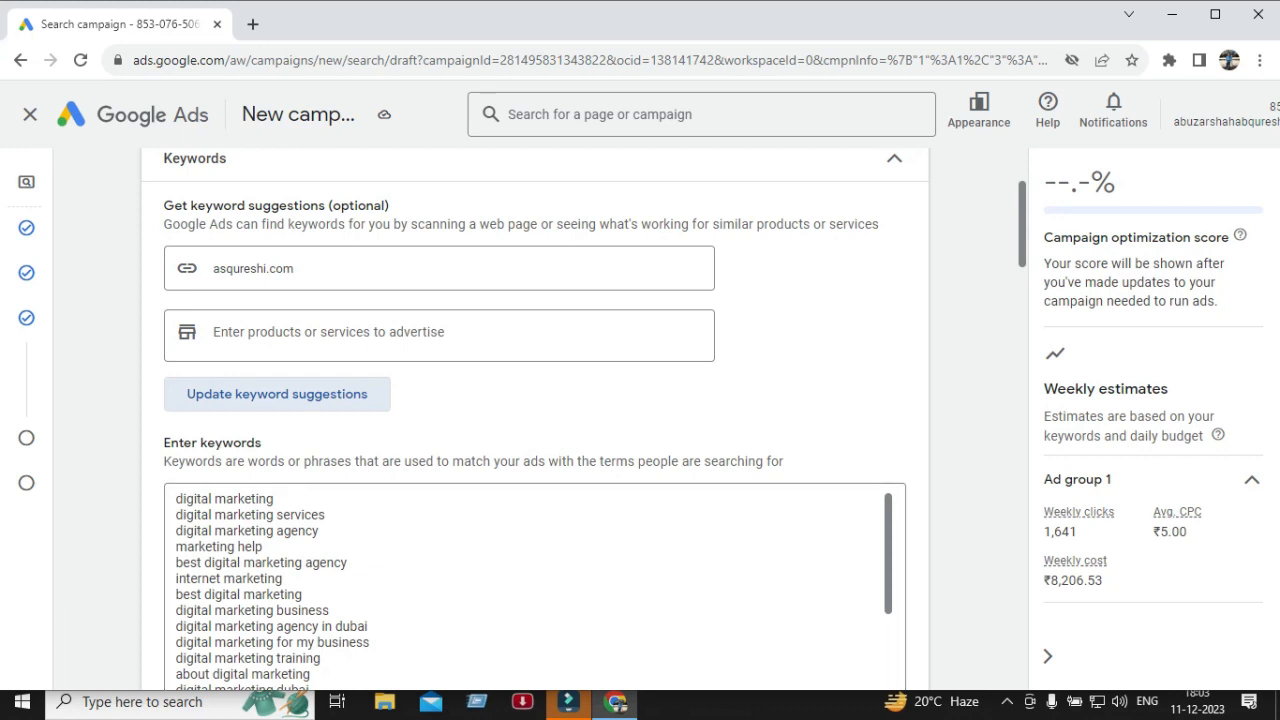
{"action": "left_click", "coordinate": [400, 334]}
{"action": "type", "text": "se"}
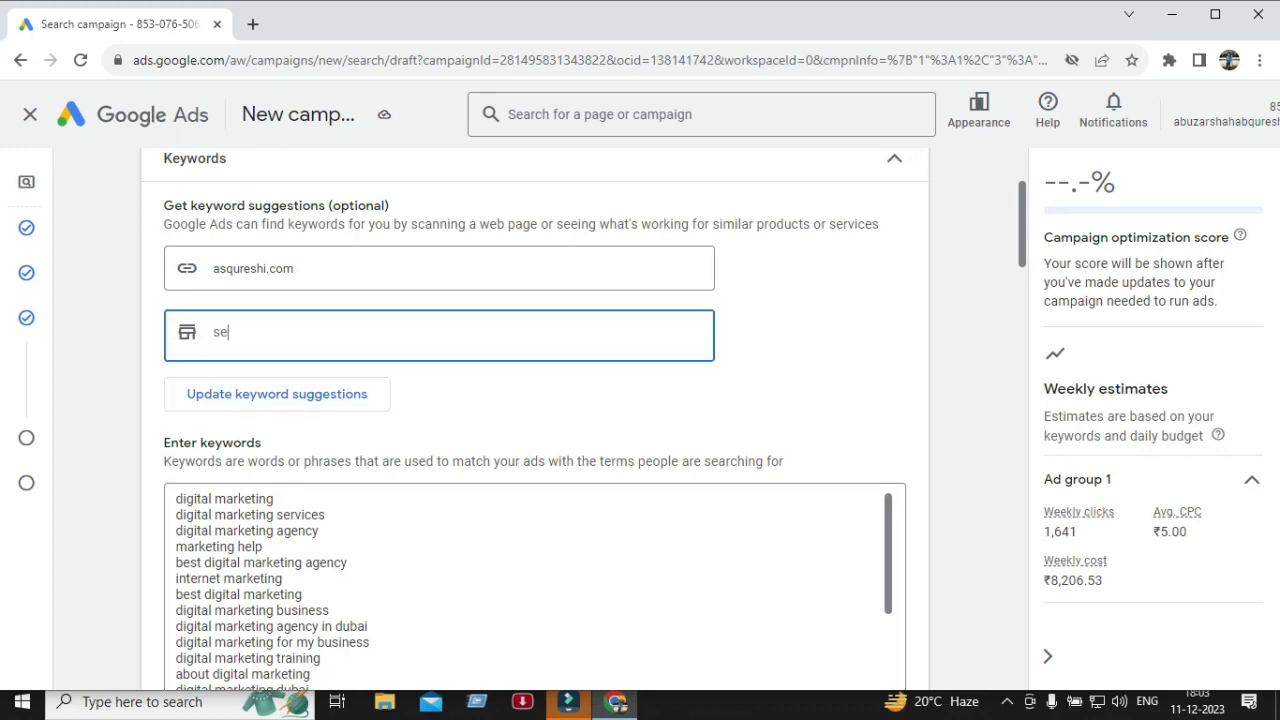
{"action": "type", "text": "o"}
{"action": "key", "text": "BackSpace"}
{"action": "key", "text": "BackSpace"}
{"action": "key", "text": "BackSpace"}
{"action": "type", "text": "digital"}
{"action": "key", "text": "BackSpace"}
{"action": "key", "text": "BackSpace"}
{"action": "key", "text": "BackSpace"}
{"action": "key", "text": "BackSpace"}
{"action": "key", "text": "BackSpace"}
{"action": "key", "text": "BackSpace"}
{"action": "key", "text": "BackSpace"}
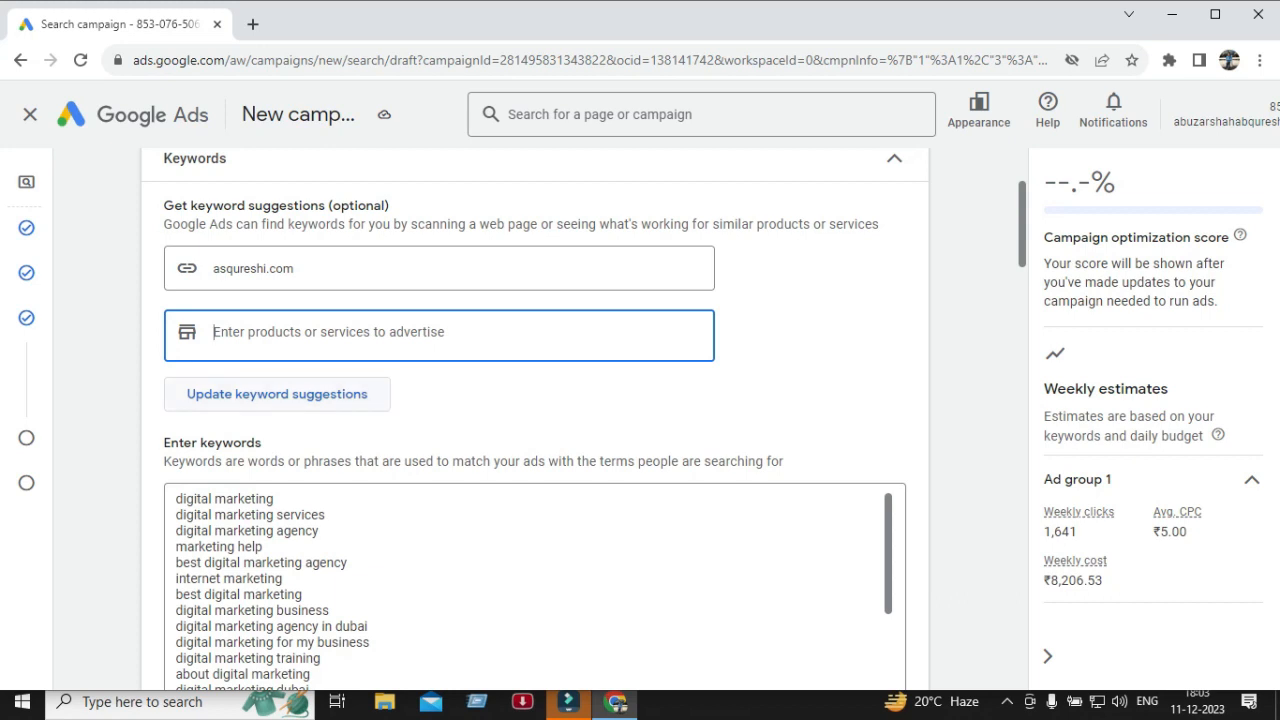
Request keyword suggestions again and cancel the replacement prompt.
{"action": "left_click", "coordinate": [277, 394]}
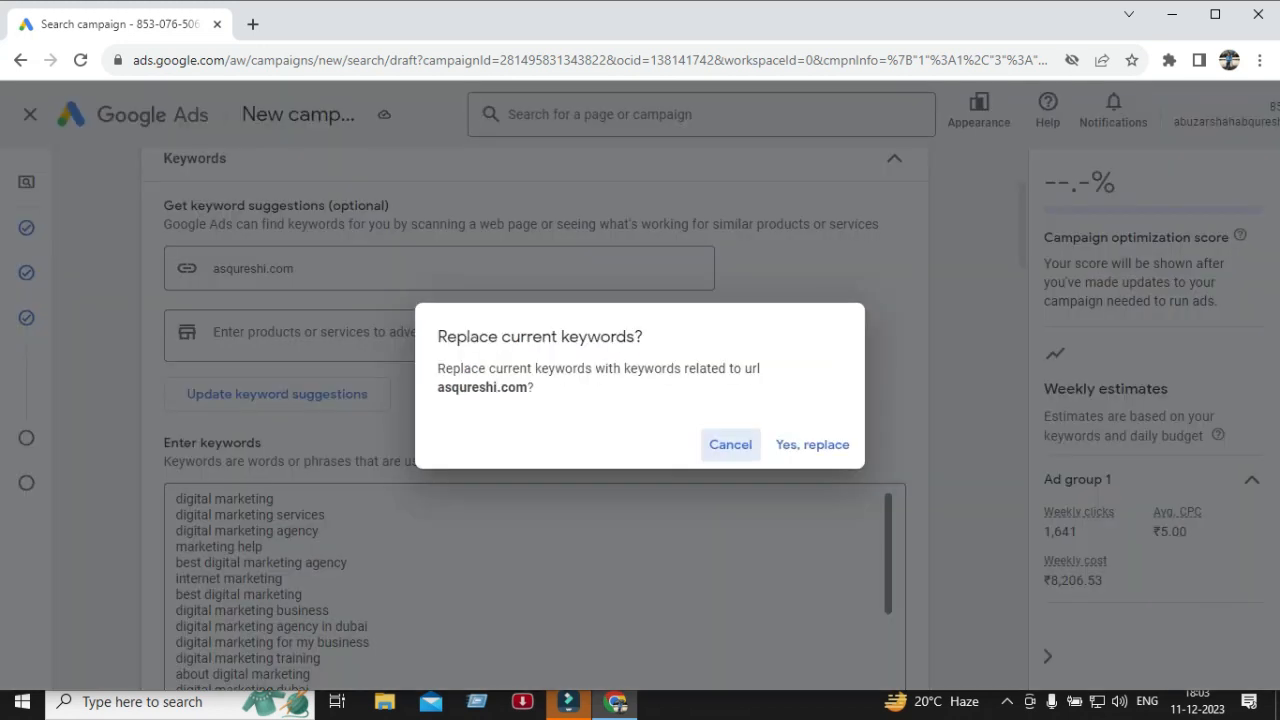
{"action": "double_click", "coordinate": [467, 388]}
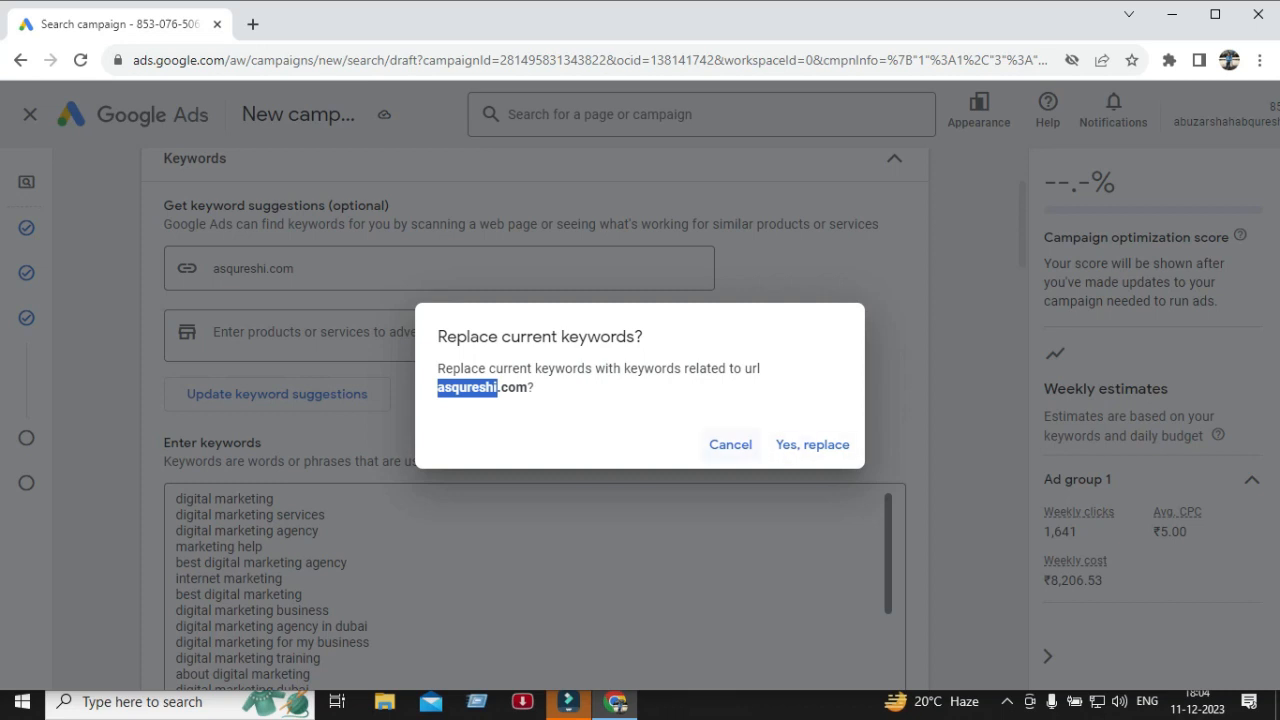
{"action": "left_click", "coordinate": [730, 445]}
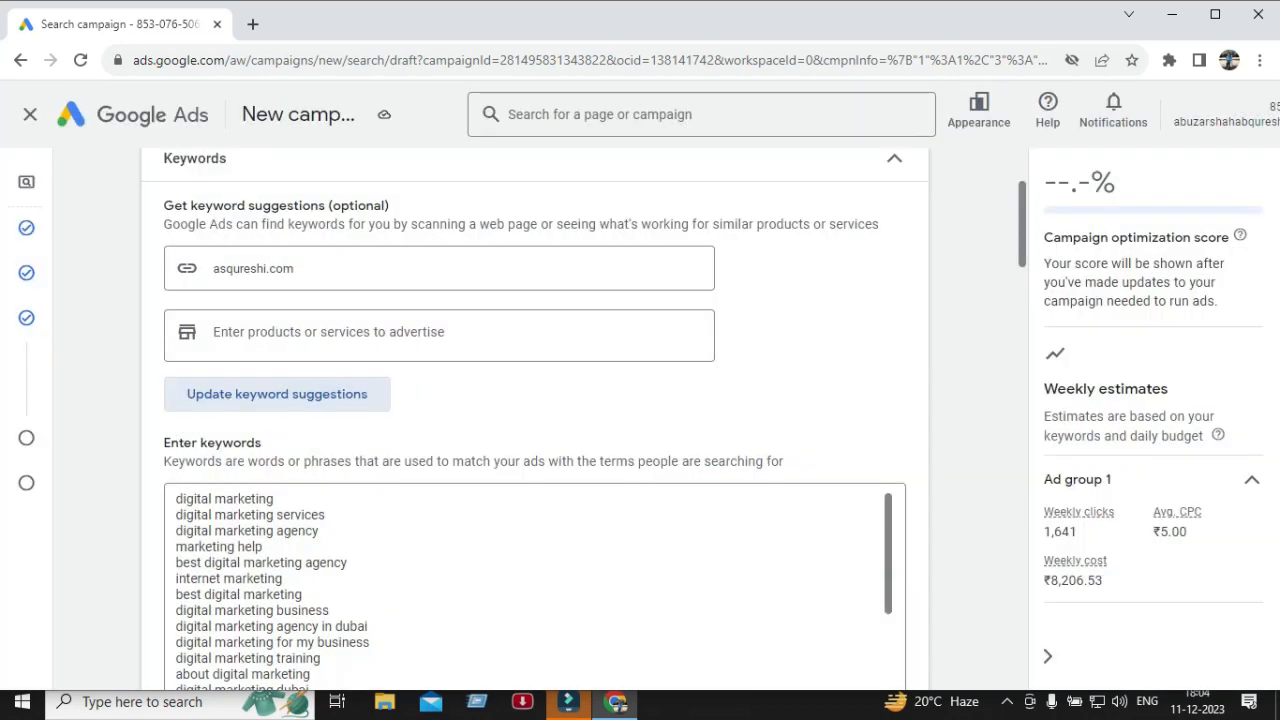
{"action": "double_click", "coordinate": [730, 445]}
Add website designing as a product or service and replace the keywords with updated suggestions.
{"action": "left_click", "coordinate": [439, 333]}
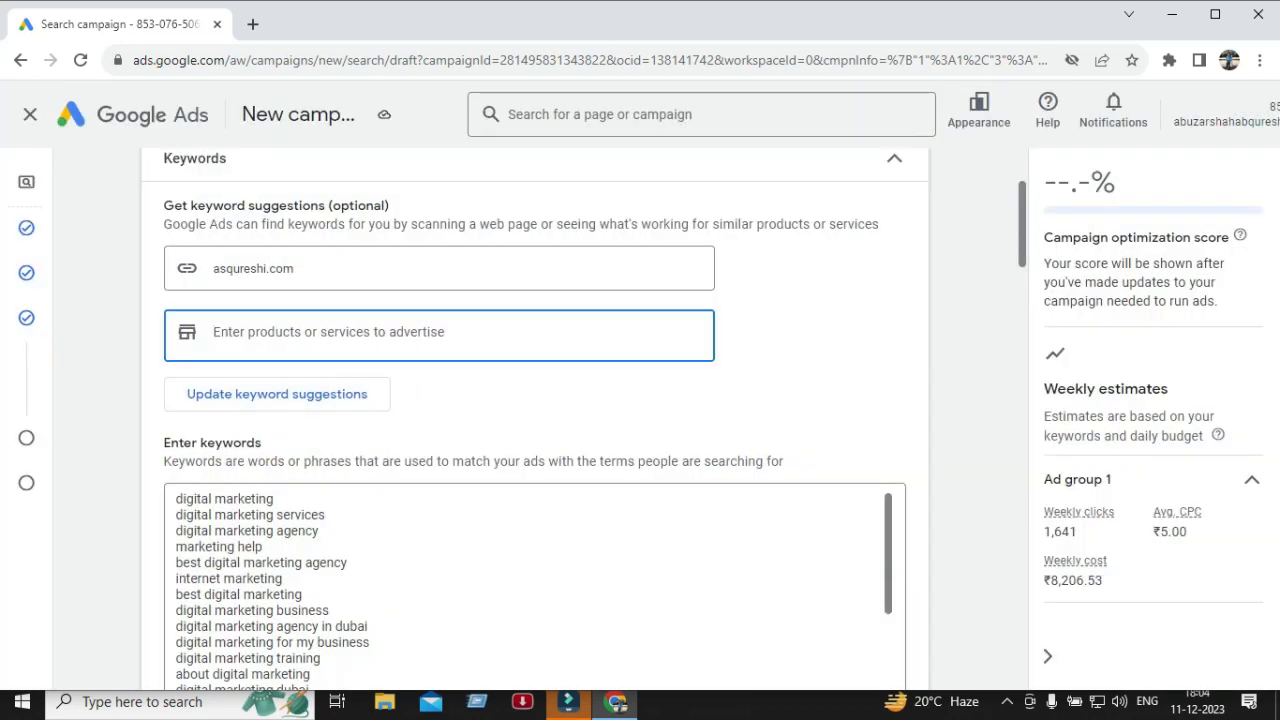
{"action": "type", "text": "web"}
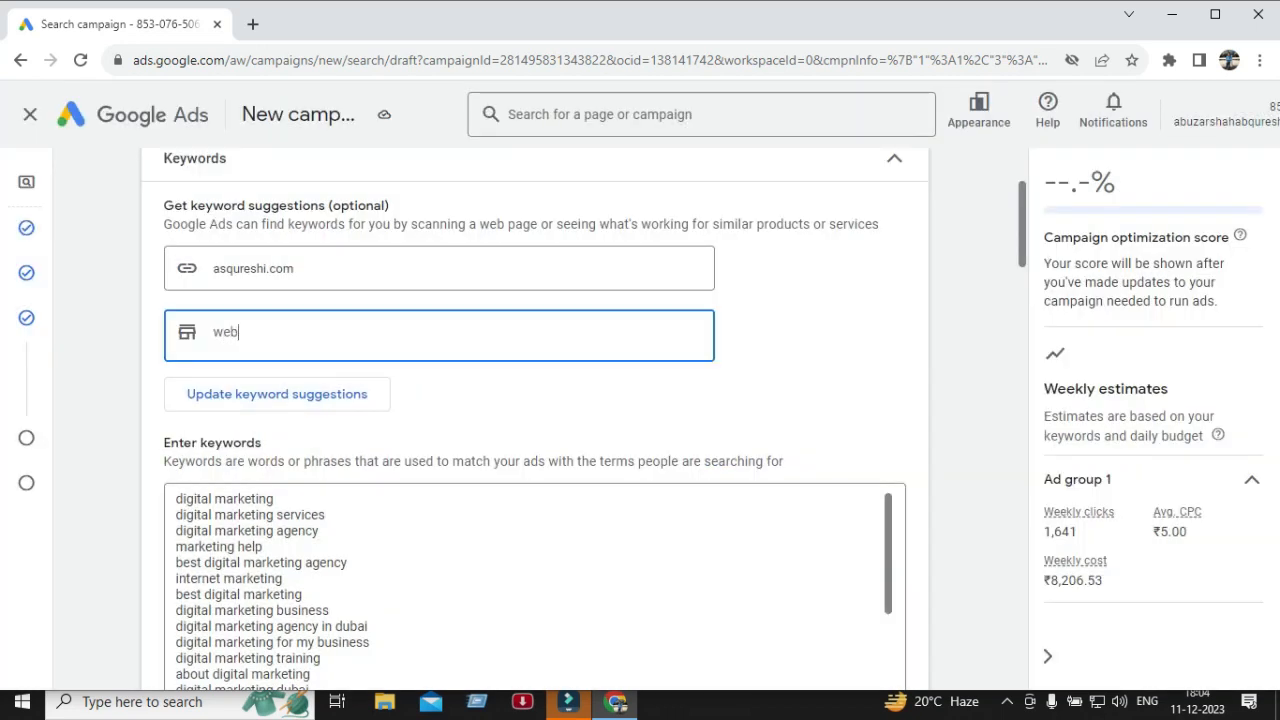
{"action": "type", "text": "site d"}
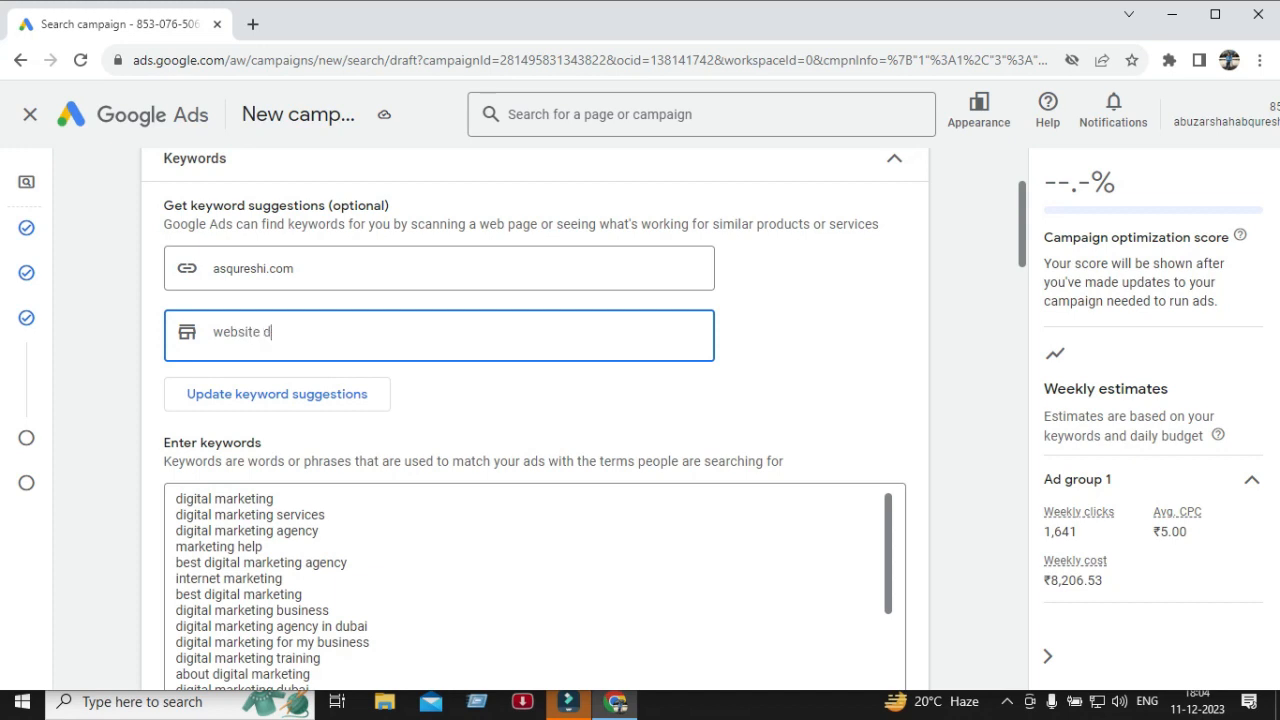
{"action": "type", "text": "esigning,"}
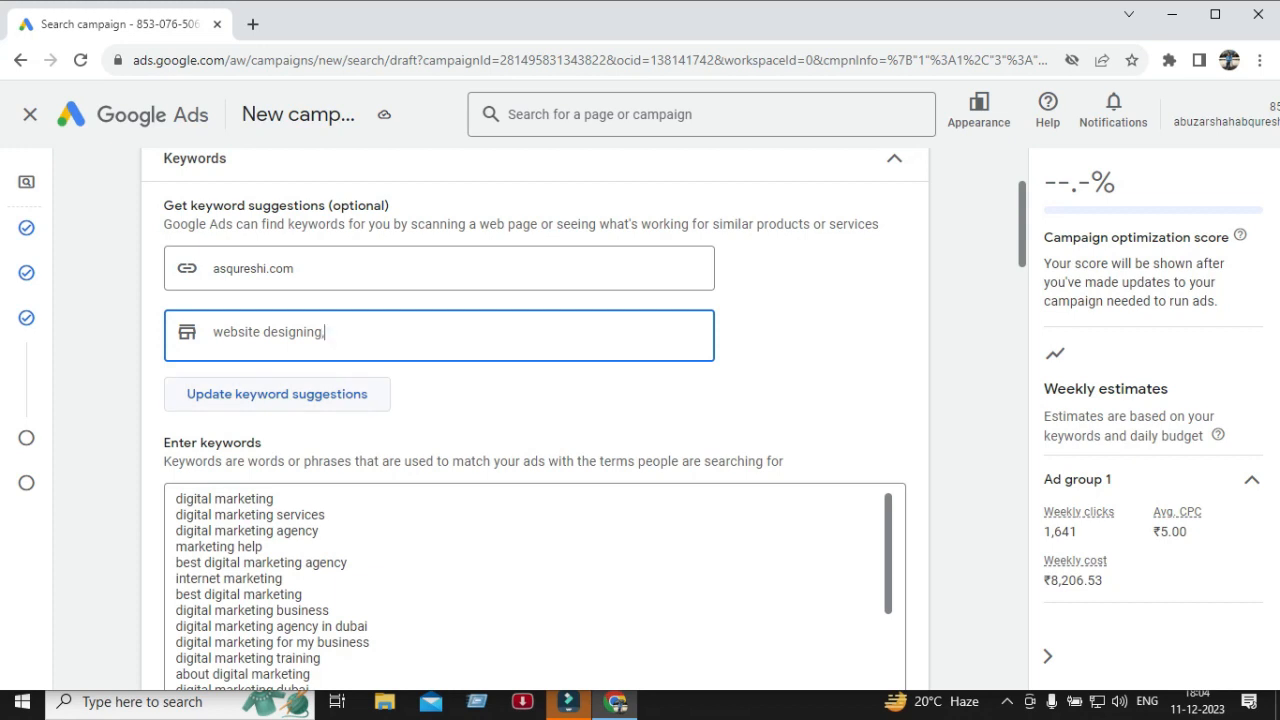
{"action": "key", "text": "Return"}
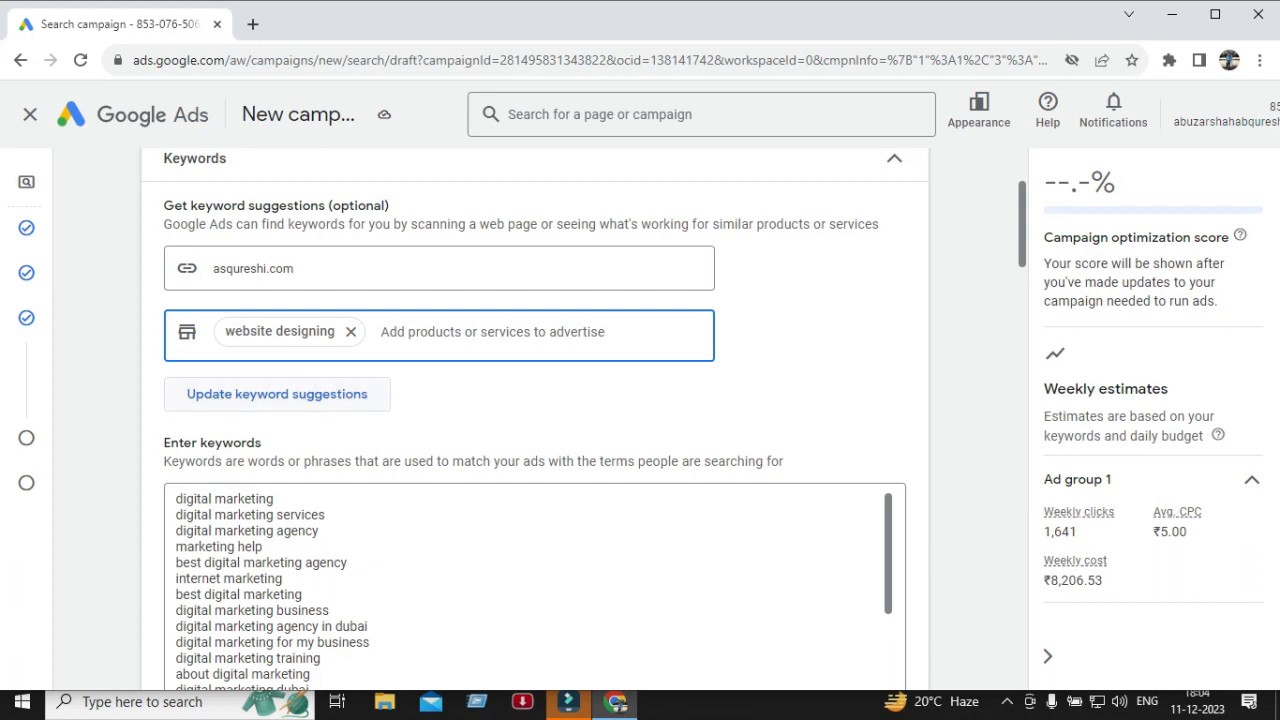
{"action": "double_click", "coordinate": [277, 394]}
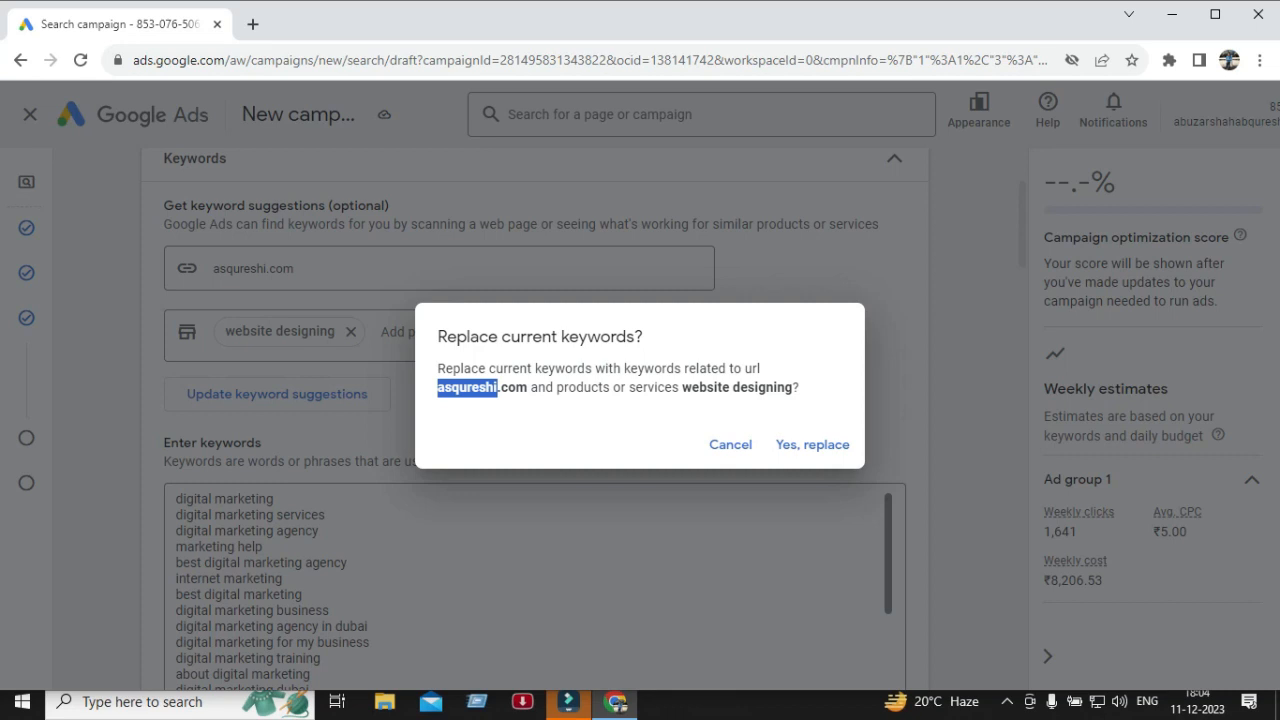
{"action": "left_click", "coordinate": [812, 444]}
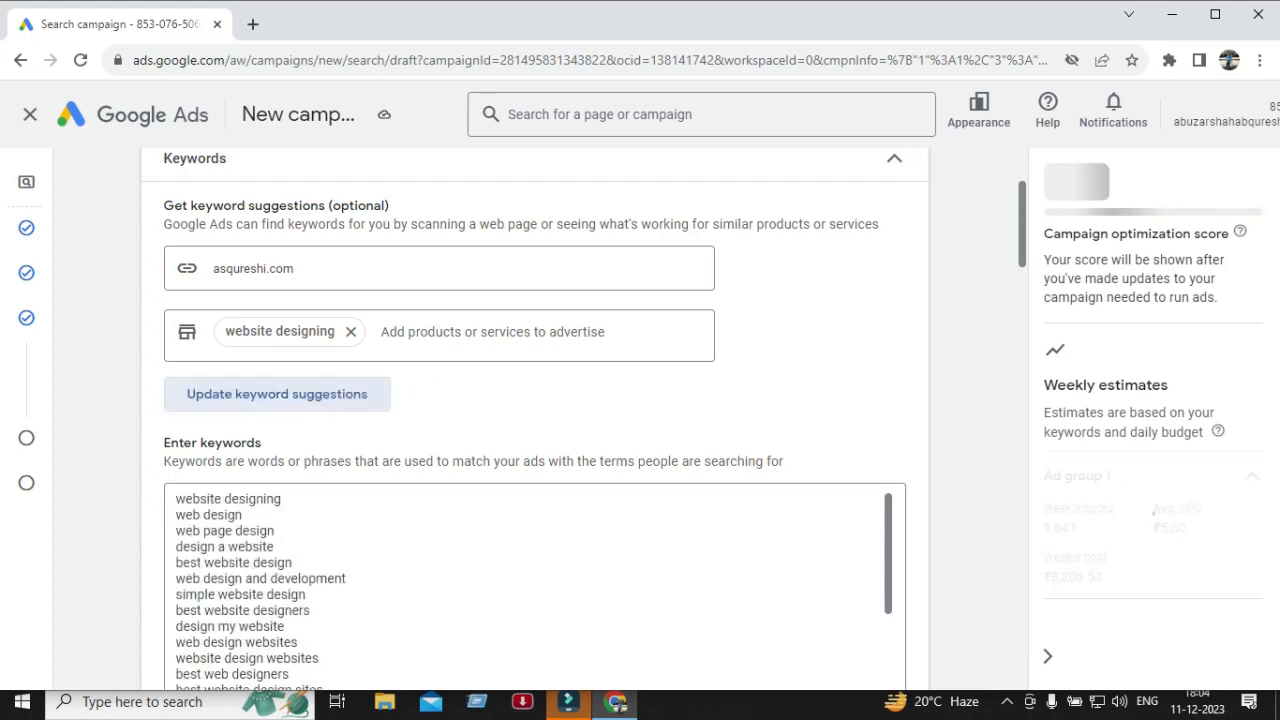
Scroll through the new keyword list and the Ads section's final URL, display path and headline fields.
{"action": "scroll", "coordinate": [535, 420], "scroll_direction": "down", "scroll_amount": 2}
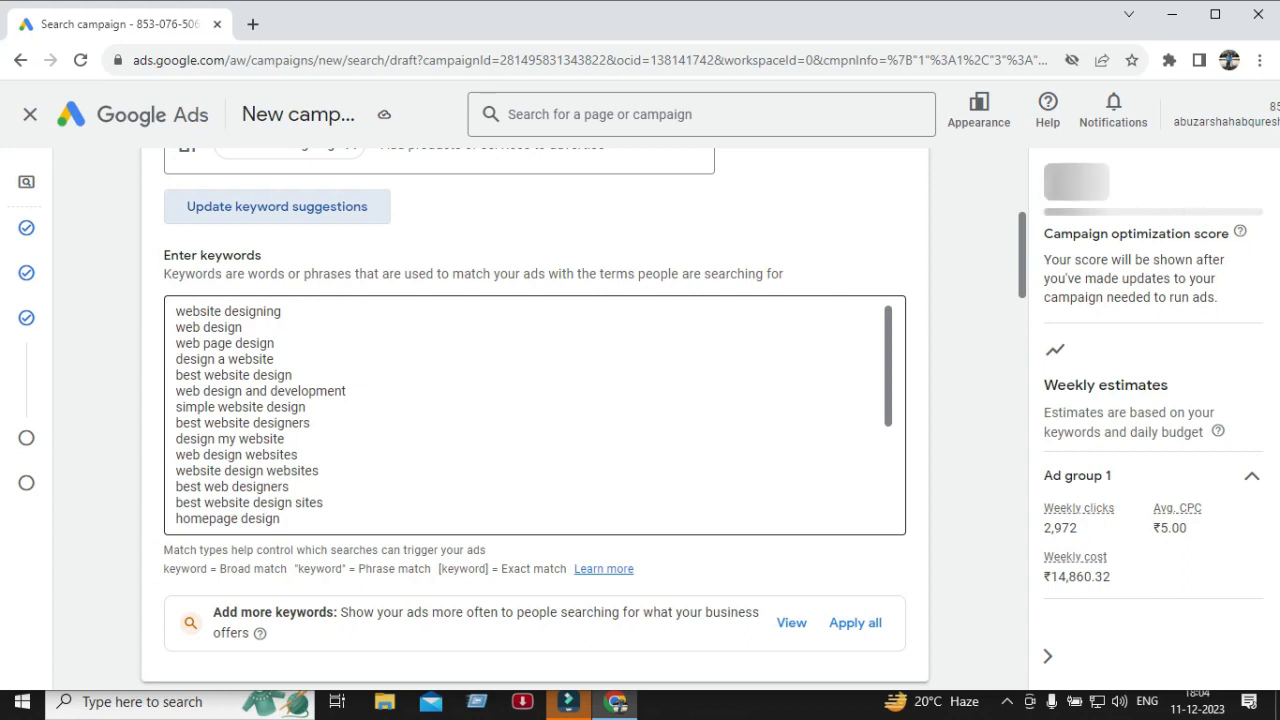
{"action": "scroll", "coordinate": [535, 400], "scroll_direction": "down", "scroll_amount": 5}
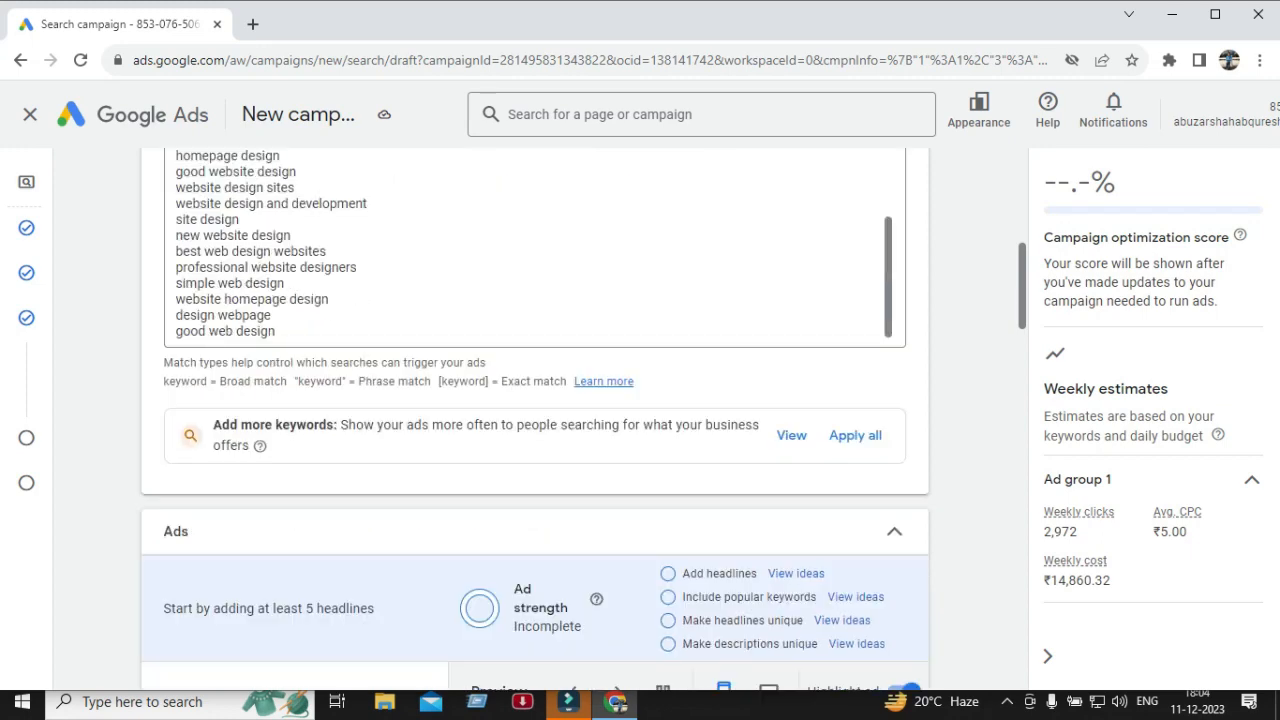
{"action": "scroll", "coordinate": [535, 400], "scroll_direction": "up", "scroll_amount": 3}
{"action": "scroll", "coordinate": [535, 320], "scroll_direction": "down", "scroll_amount": 5}
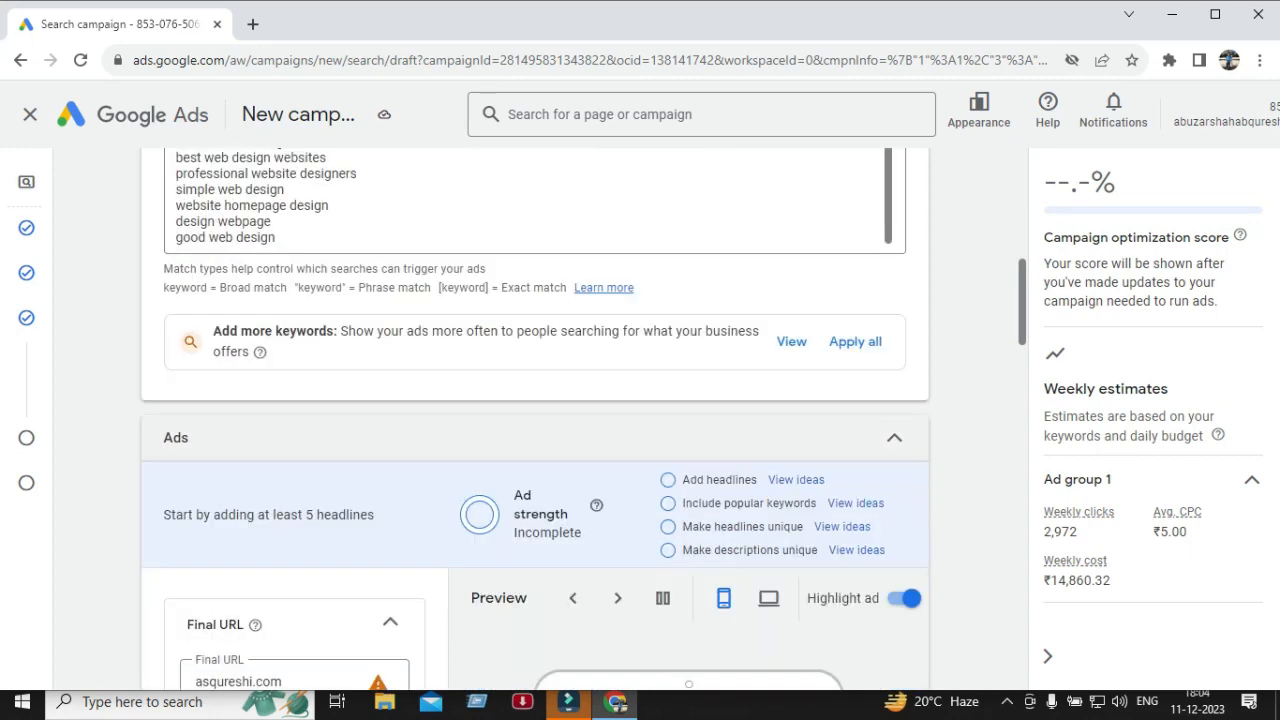
{"action": "scroll", "coordinate": [535, 400], "scroll_direction": "down", "scroll_amount": 1}
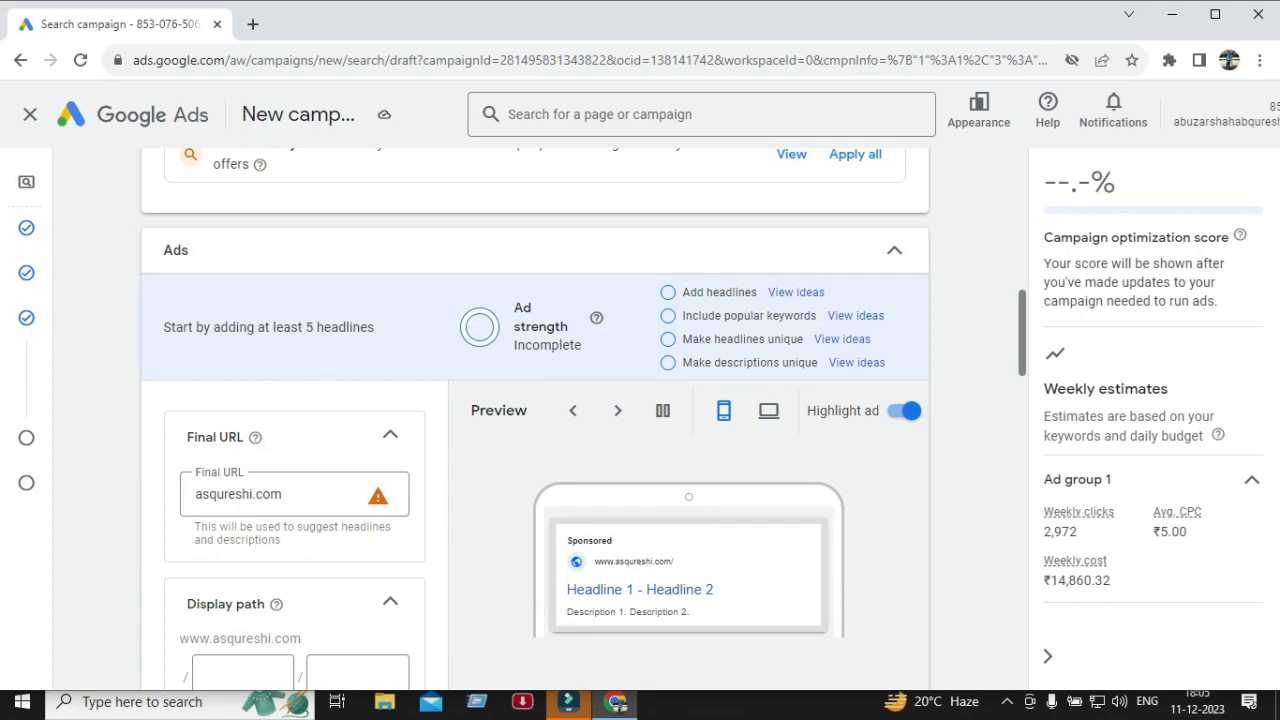
{"action": "scroll", "coordinate": [535, 400], "scroll_direction": "down", "scroll_amount": 2}
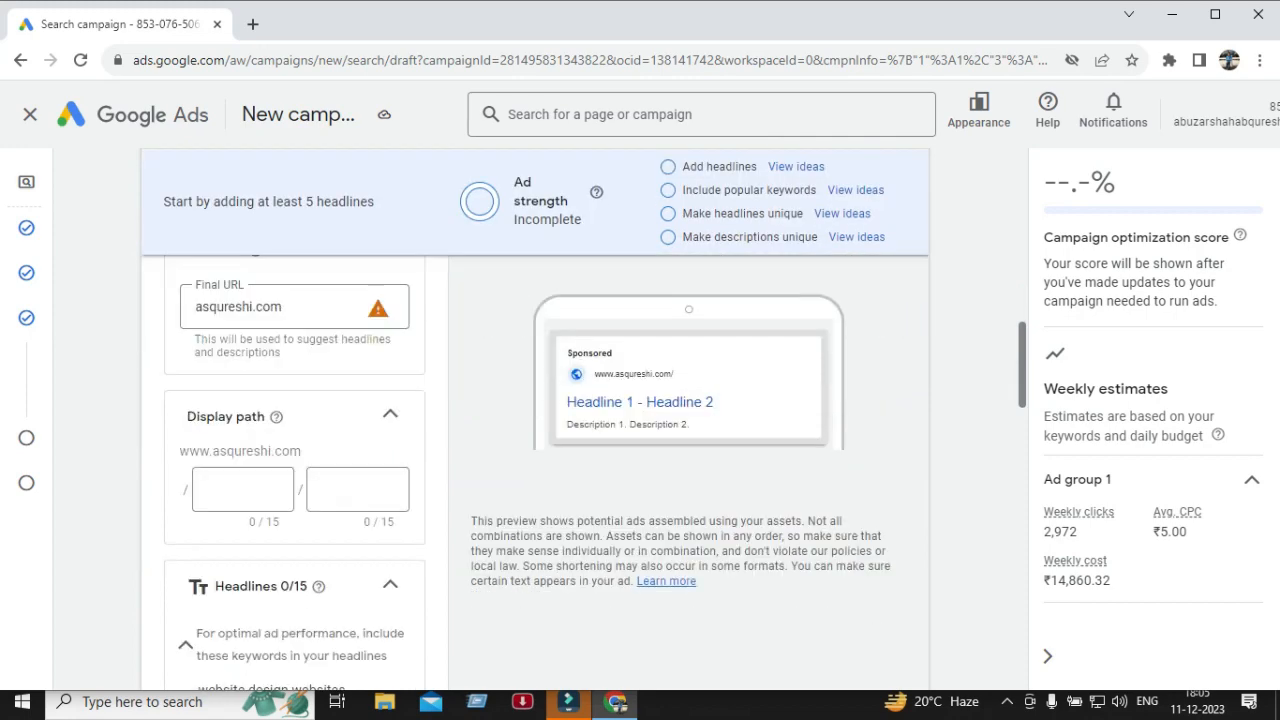
{"action": "scroll", "coordinate": [535, 400], "scroll_direction": "down", "scroll_amount": 1}
{"action": "scroll", "coordinate": [535, 400], "scroll_direction": "down", "scroll_amount": 3}
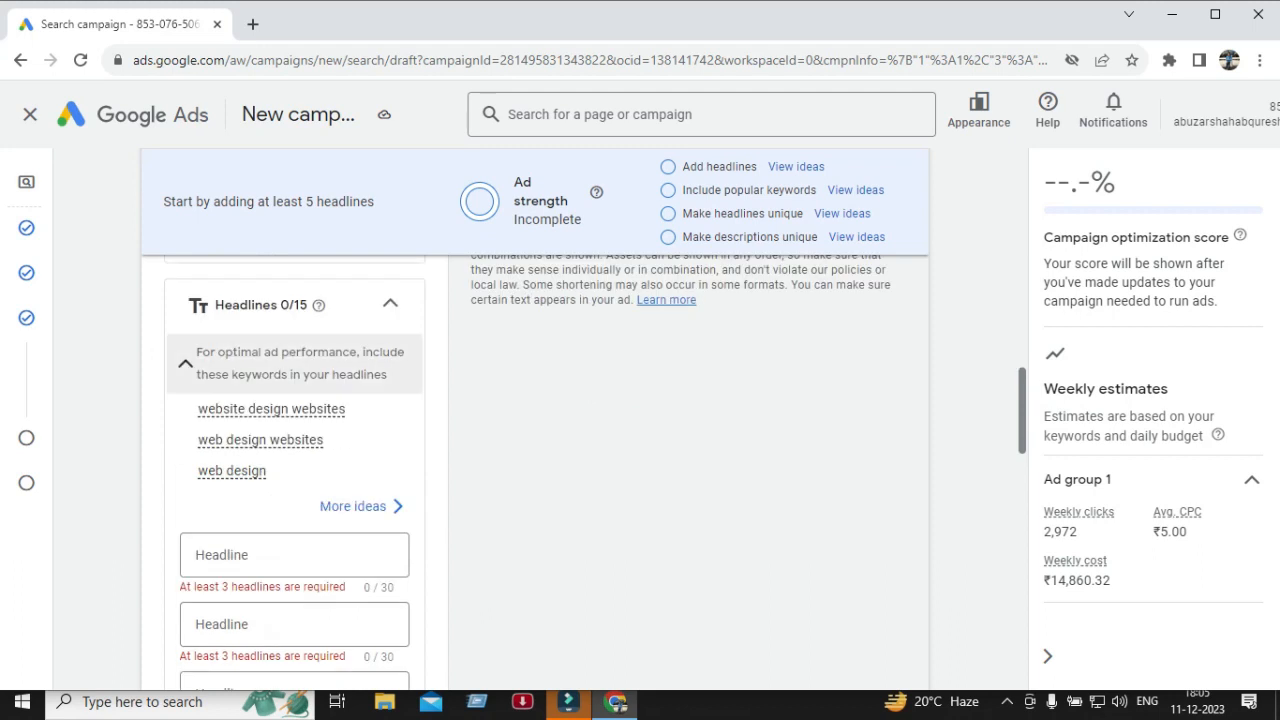
Scroll through the ad's headline fields, descriptions, business name, sitelinks and callouts sections to the end of the form.
{"action": "scroll", "coordinate": [300, 370], "scroll_direction": "down", "scroll_amount": 1}
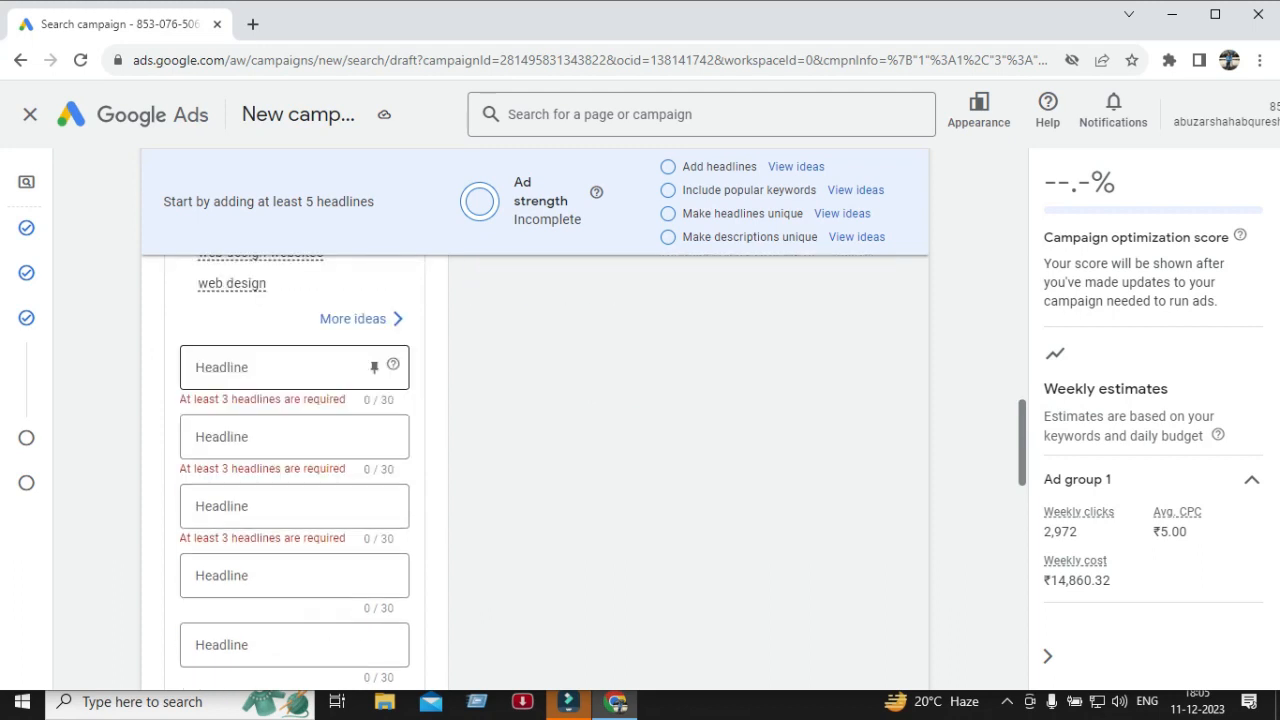
{"action": "left_click", "coordinate": [294, 368]}
{"action": "left_click", "coordinate": [294, 437]}
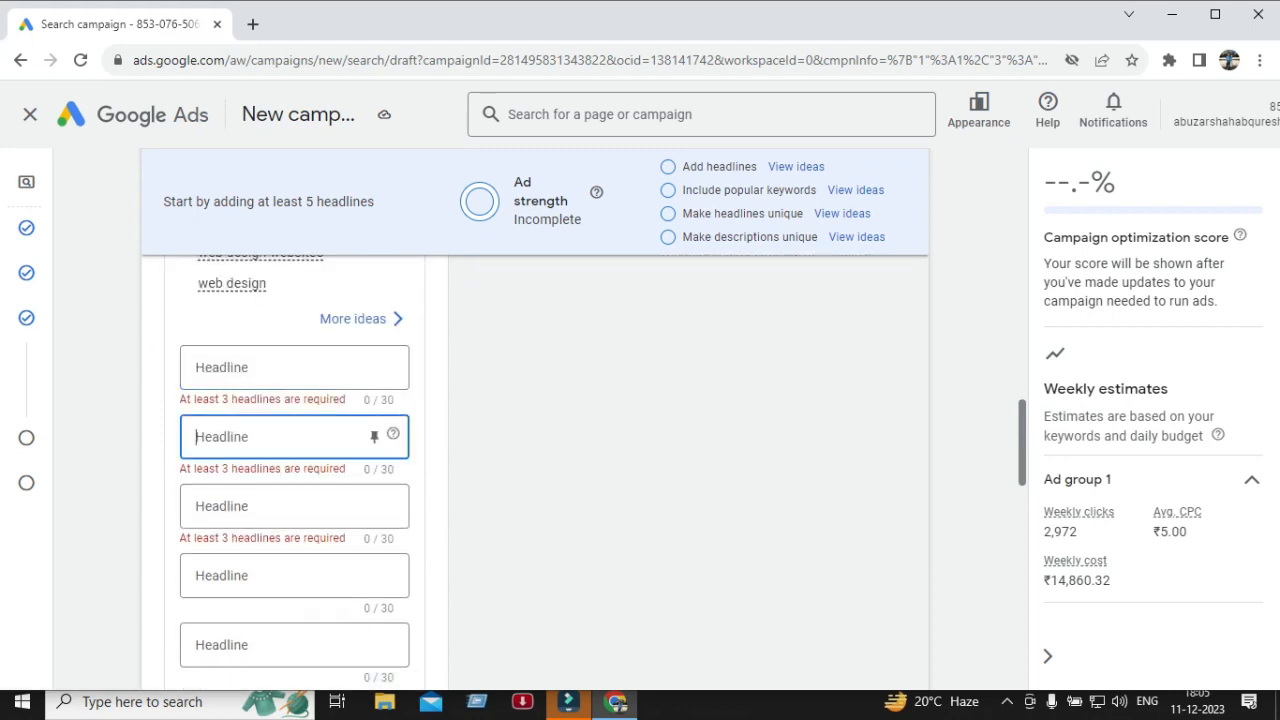
{"action": "scroll", "coordinate": [294, 430], "scroll_direction": "down", "scroll_amount": 1}
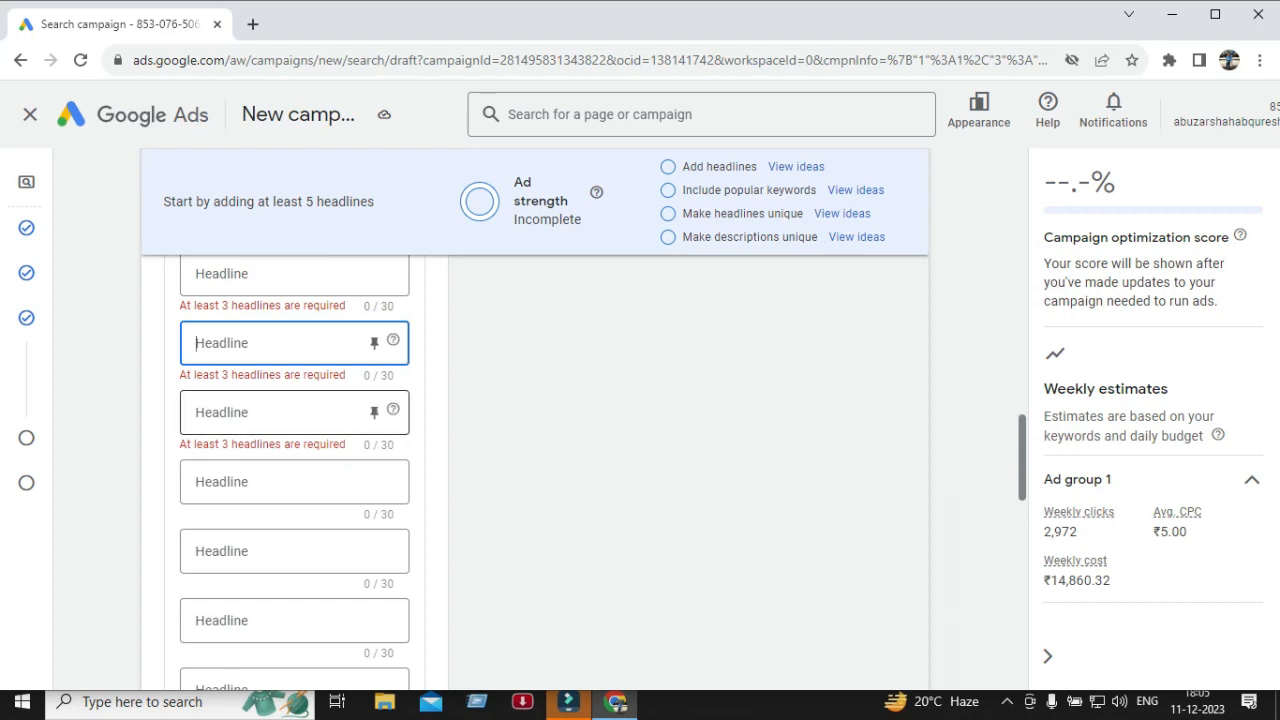
{"action": "scroll", "coordinate": [294, 420], "scroll_direction": "up", "scroll_amount": 1}
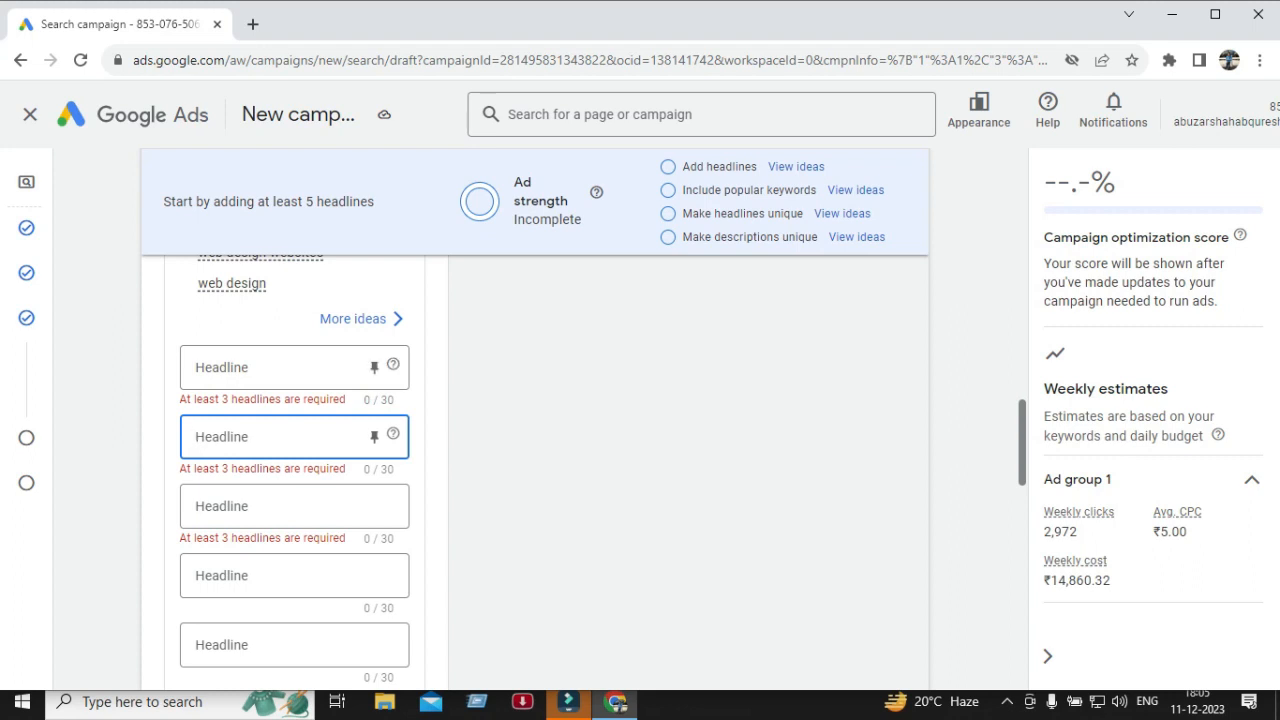
{"action": "scroll", "coordinate": [290, 505], "scroll_direction": "down", "scroll_amount": 3}
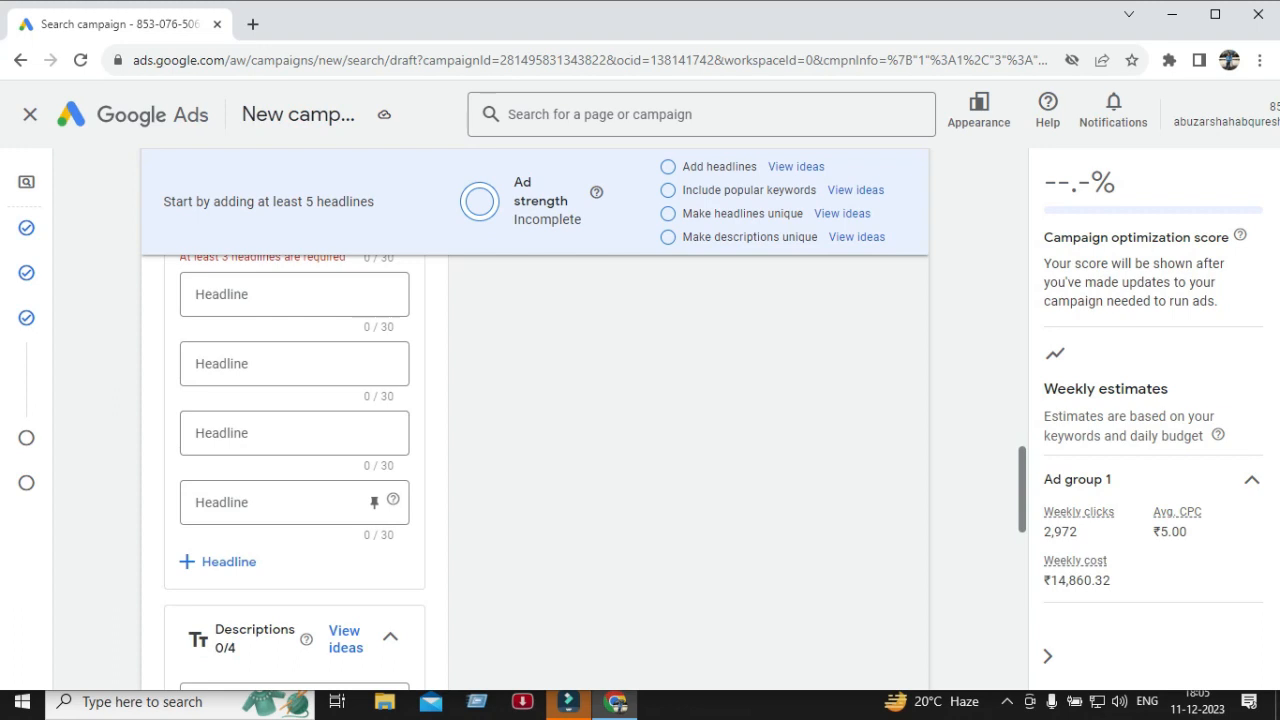
{"action": "scroll", "coordinate": [290, 505], "scroll_direction": "down", "scroll_amount": 1}
{"action": "scroll", "coordinate": [290, 505], "scroll_direction": "down", "scroll_amount": 1}
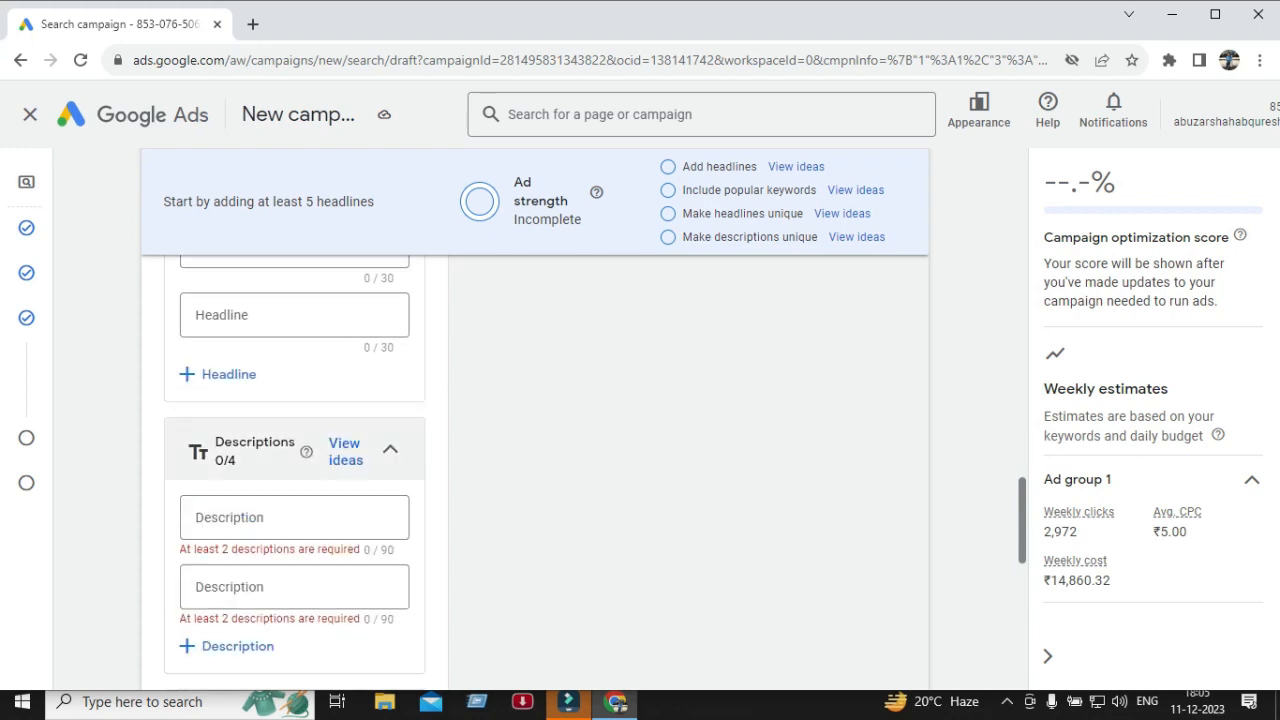
{"action": "scroll", "coordinate": [290, 505], "scroll_direction": "down", "scroll_amount": 1}
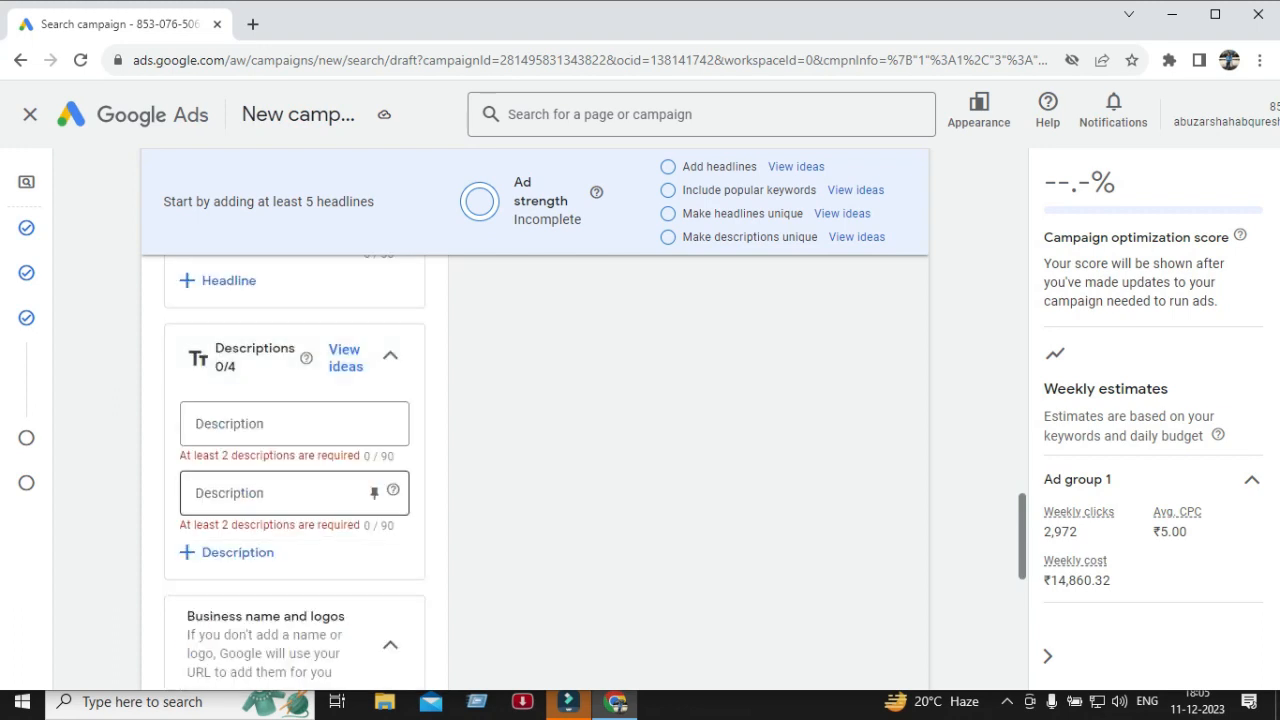
{"action": "scroll", "coordinate": [290, 505], "scroll_direction": "down", "scroll_amount": 3}
{"action": "scroll", "coordinate": [290, 505], "scroll_direction": "down", "scroll_amount": 1}
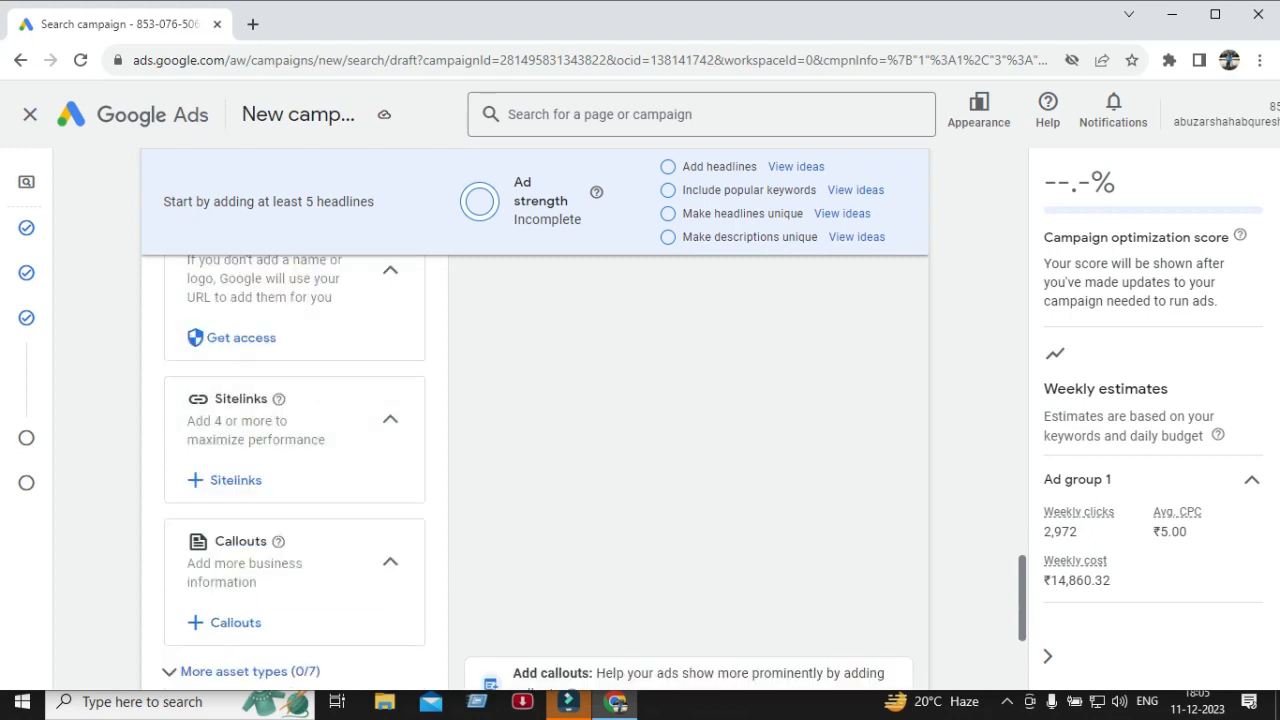
{"action": "scroll", "coordinate": [290, 505], "scroll_direction": "down", "scroll_amount": 1}
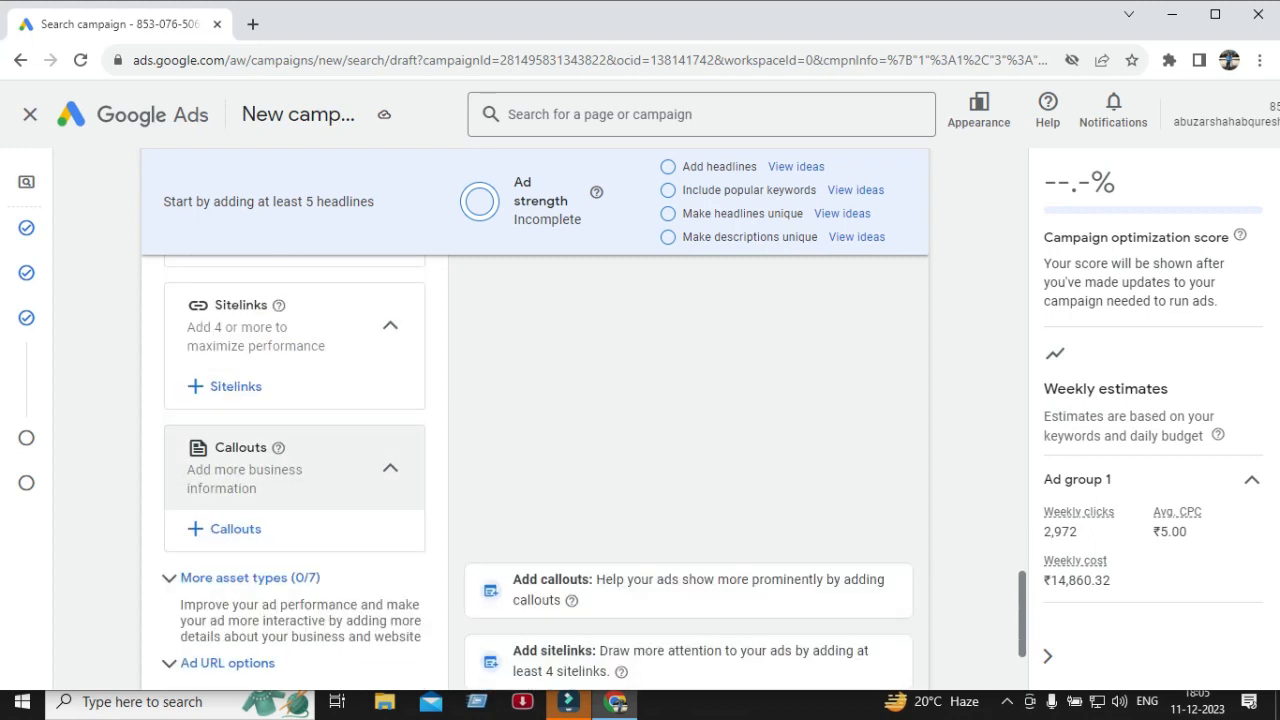
{"action": "scroll", "coordinate": [290, 505], "scroll_direction": "down", "scroll_amount": 1}
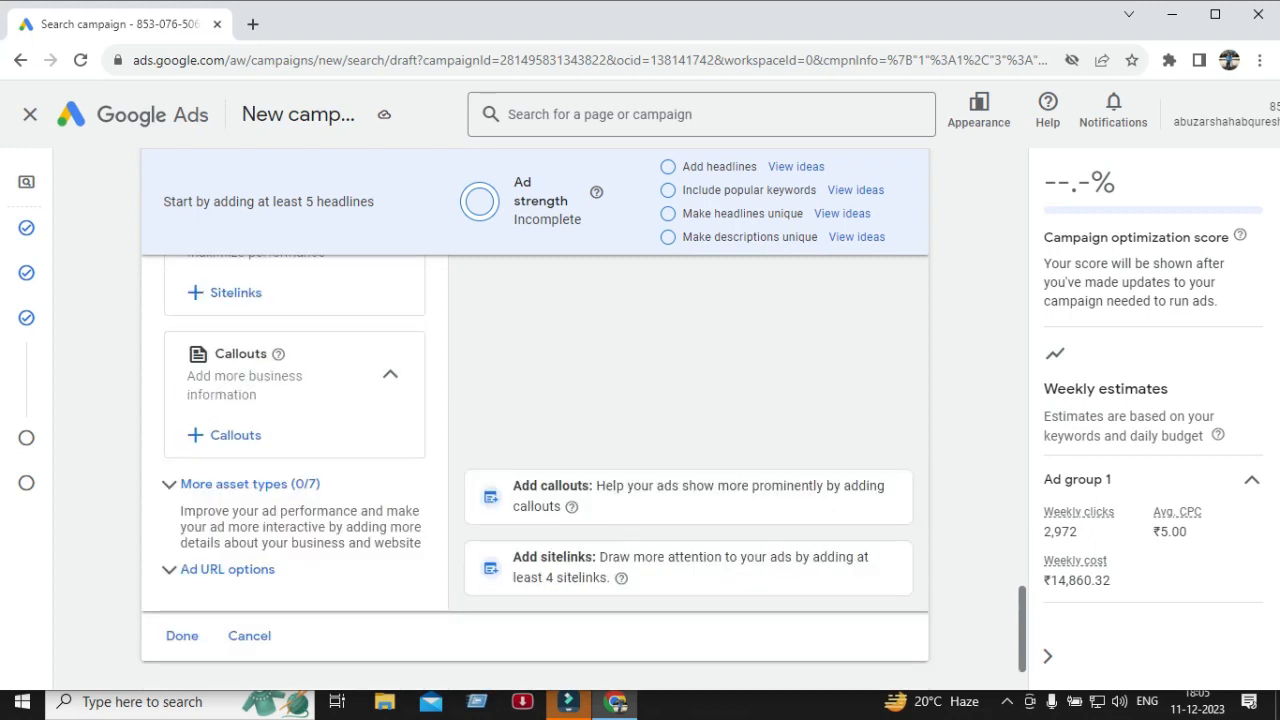
{"action": "scroll", "coordinate": [535, 420], "scroll_direction": "down", "scroll_amount": 1}
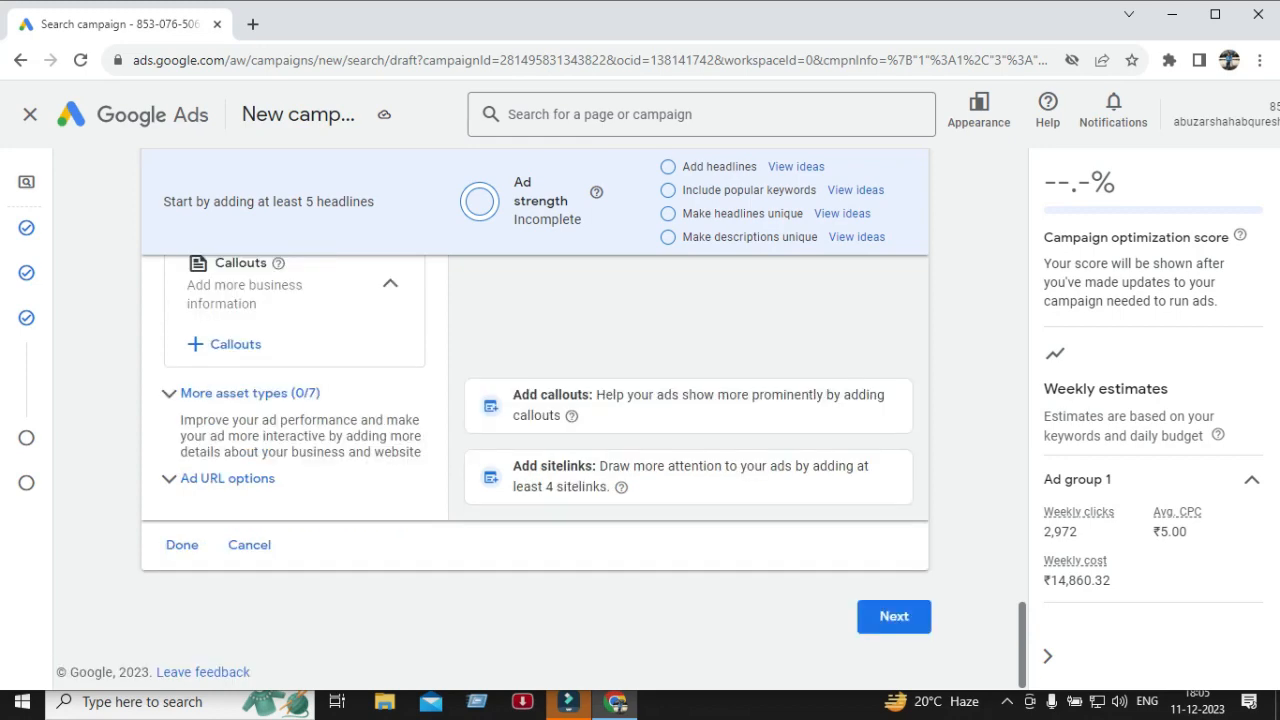
Review the keyword list again and return to the bottom of the Ads section.
{"action": "scroll", "coordinate": [290, 505], "scroll_direction": "up", "scroll_amount": 13}
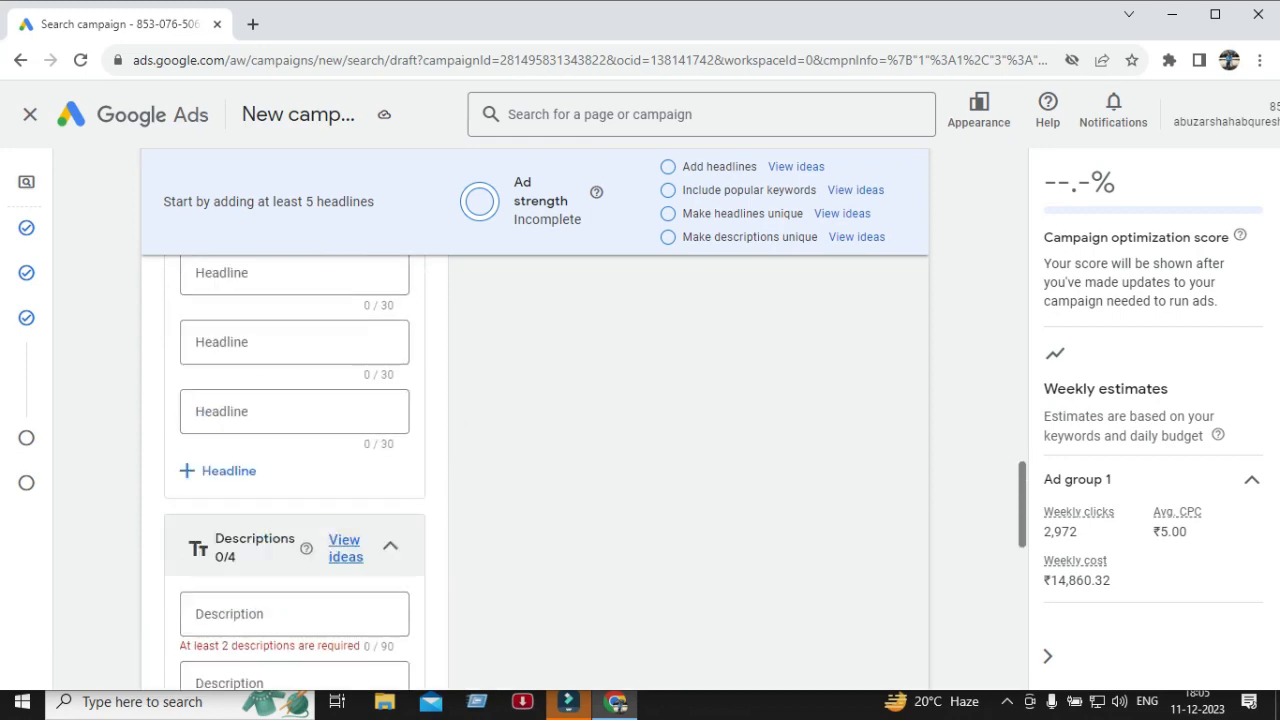
{"action": "scroll", "coordinate": [290, 470], "scroll_direction": "up", "scroll_amount": 5}
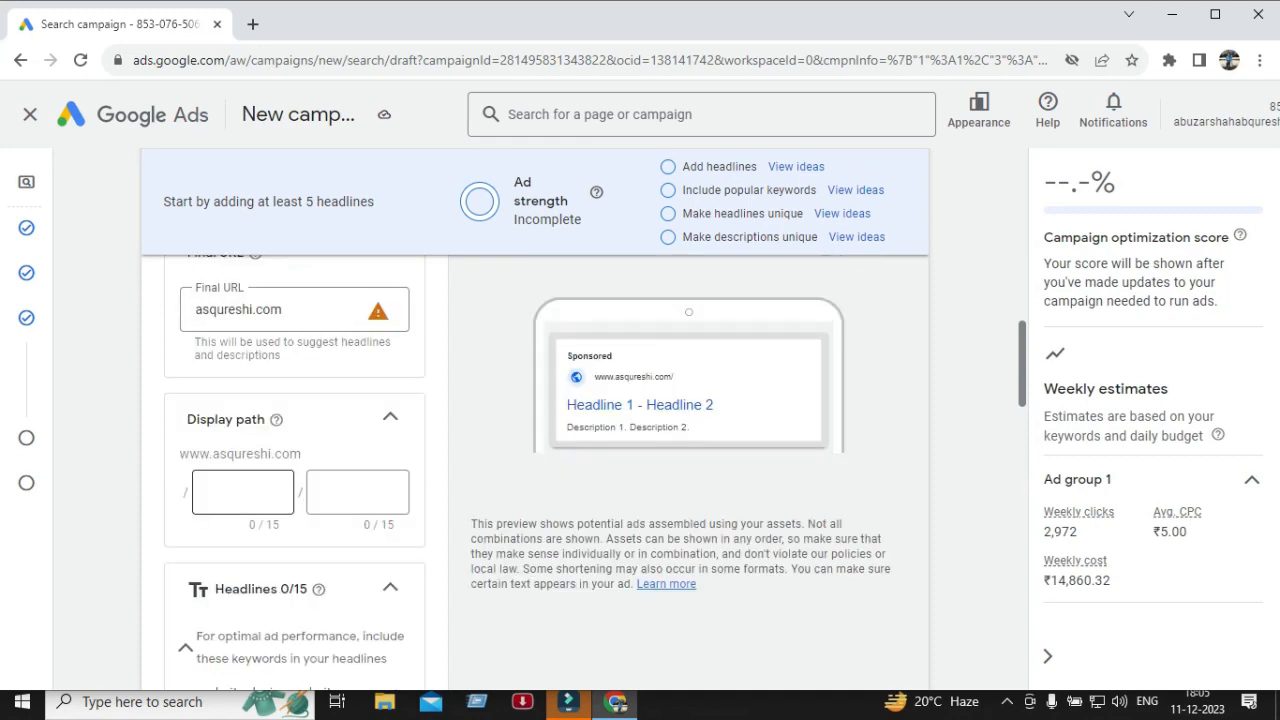
{"action": "scroll", "coordinate": [243, 491], "scroll_direction": "up", "scroll_amount": 3}
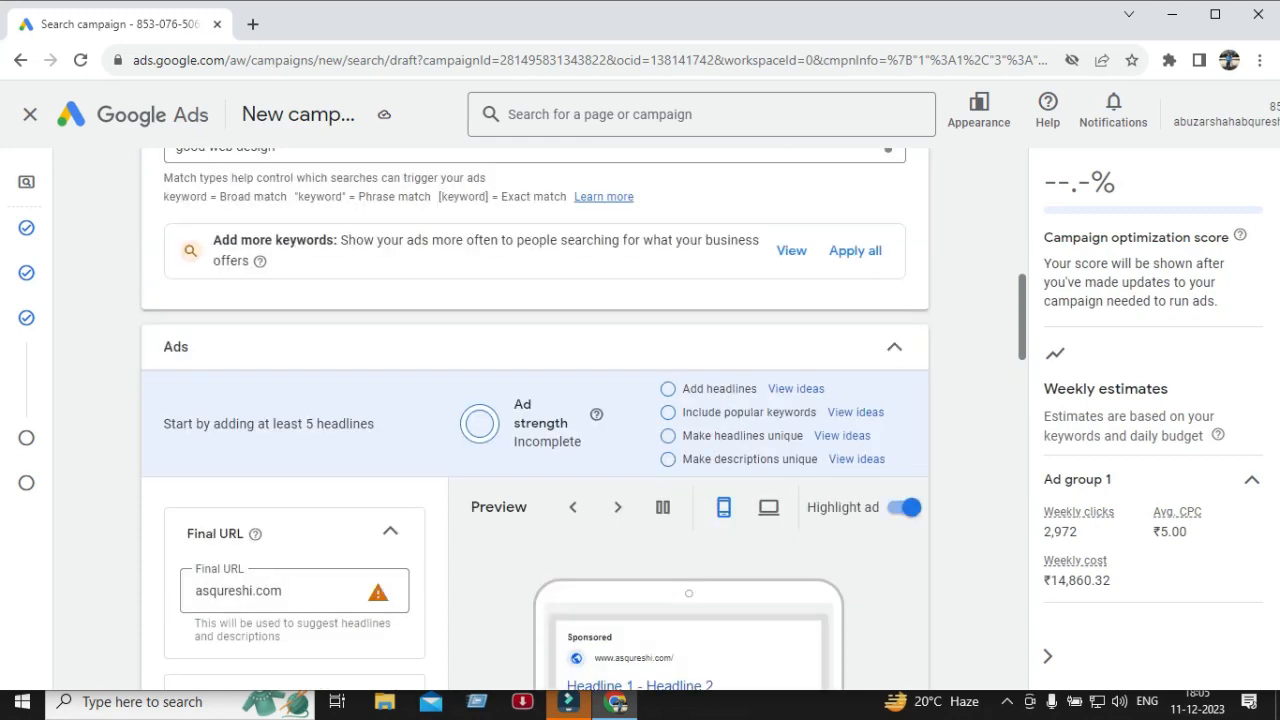
{"action": "scroll", "coordinate": [535, 420], "scroll_direction": "up", "scroll_amount": 2}
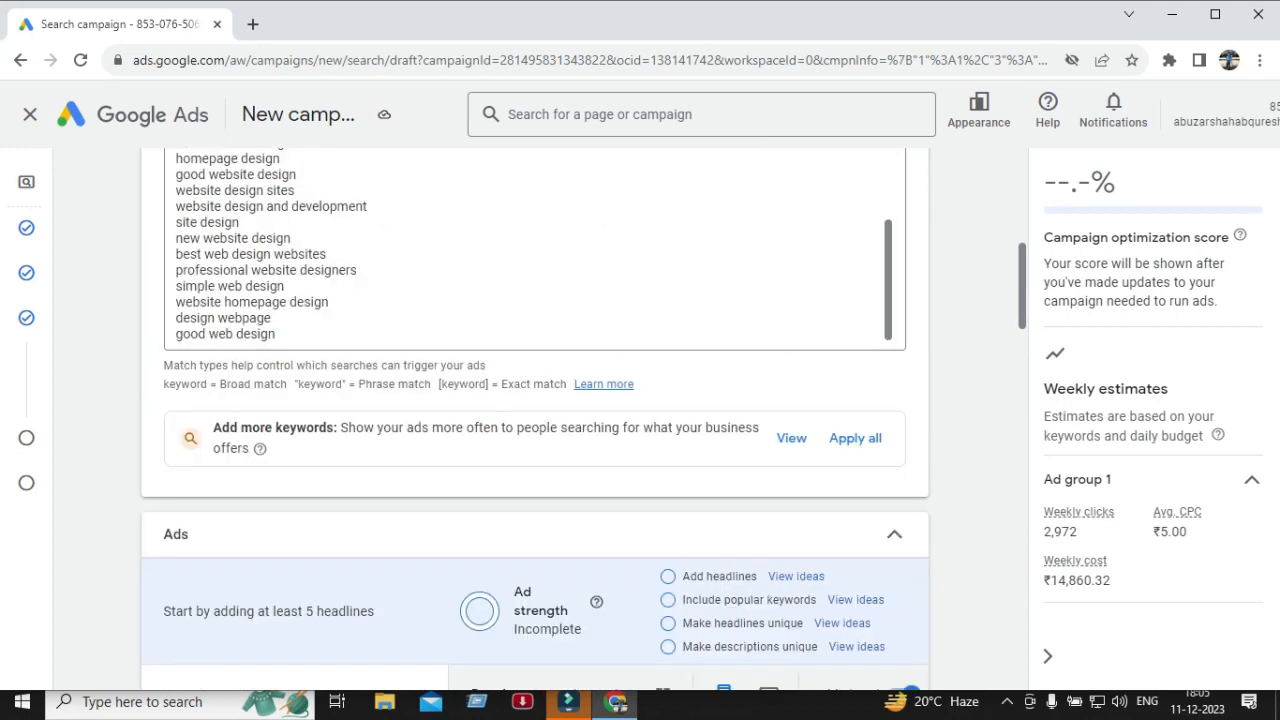
{"action": "scroll", "coordinate": [535, 420], "scroll_direction": "down", "scroll_amount": 10}
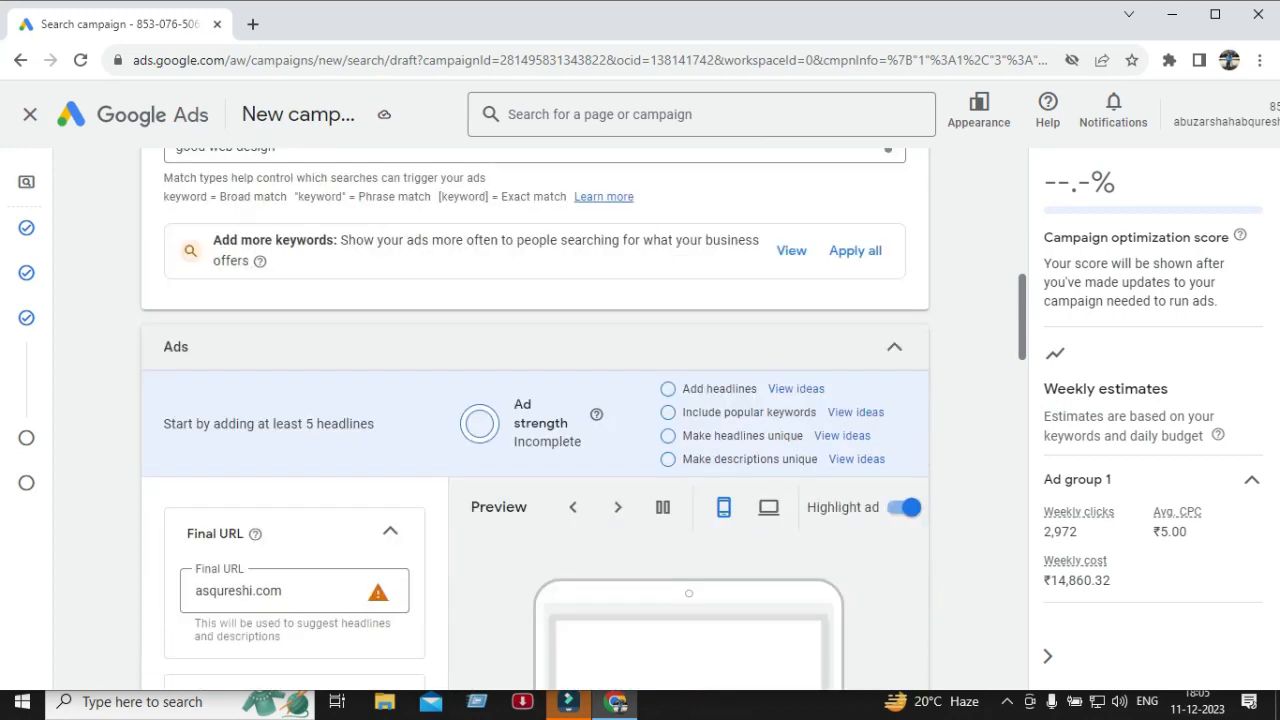
{"action": "scroll", "coordinate": [535, 420], "scroll_direction": "down", "scroll_amount": 8}
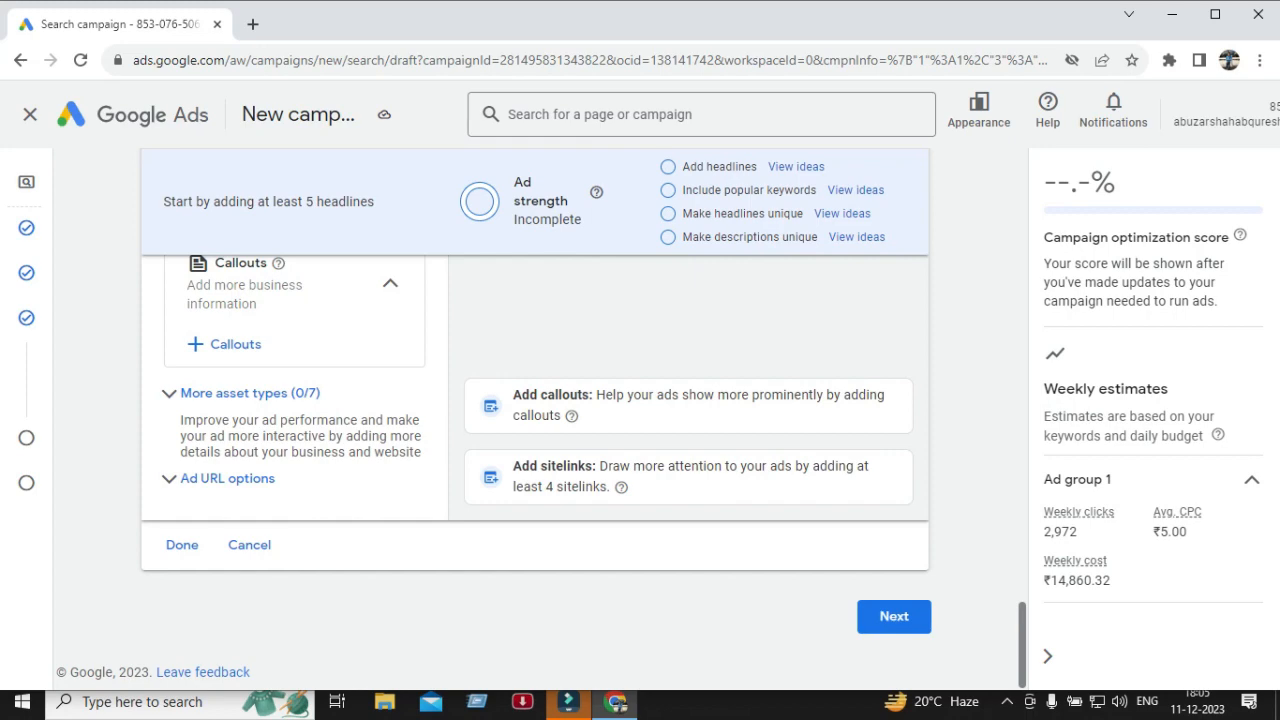
{"action": "scroll", "coordinate": [535, 420], "scroll_direction": "up", "scroll_amount": 13}
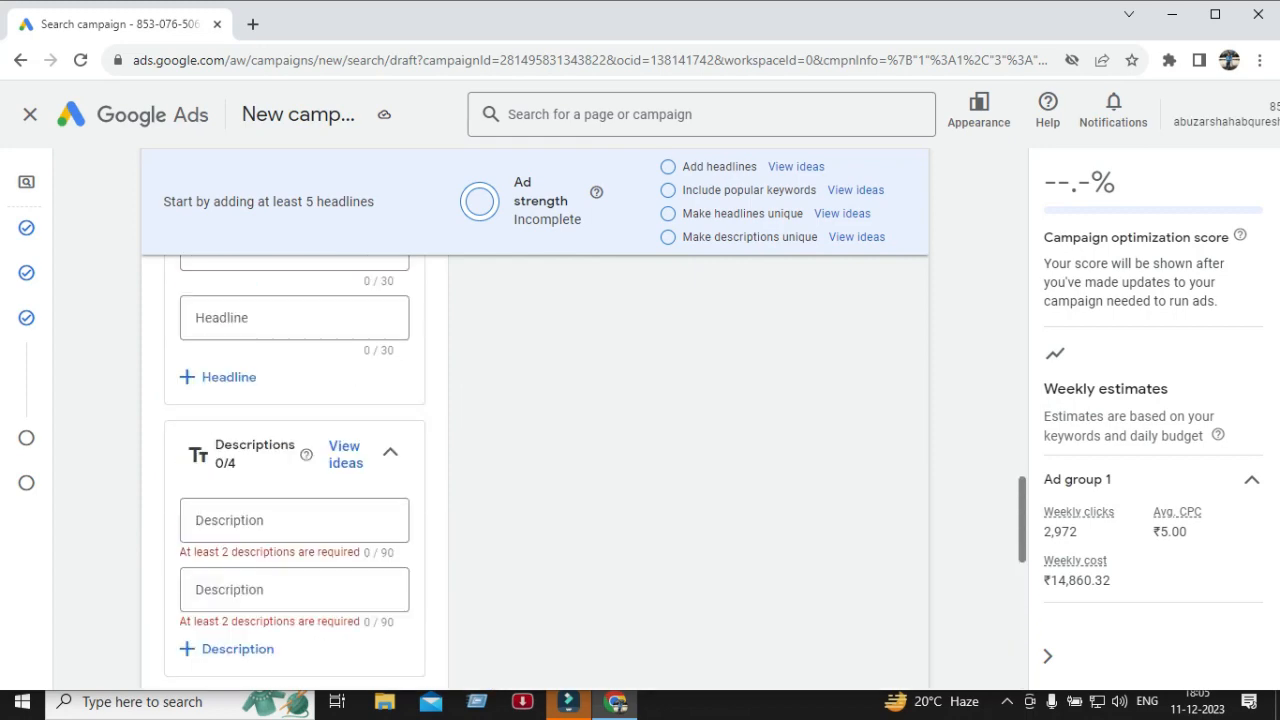
{"action": "scroll", "coordinate": [535, 420], "scroll_direction": "up", "scroll_amount": 15}
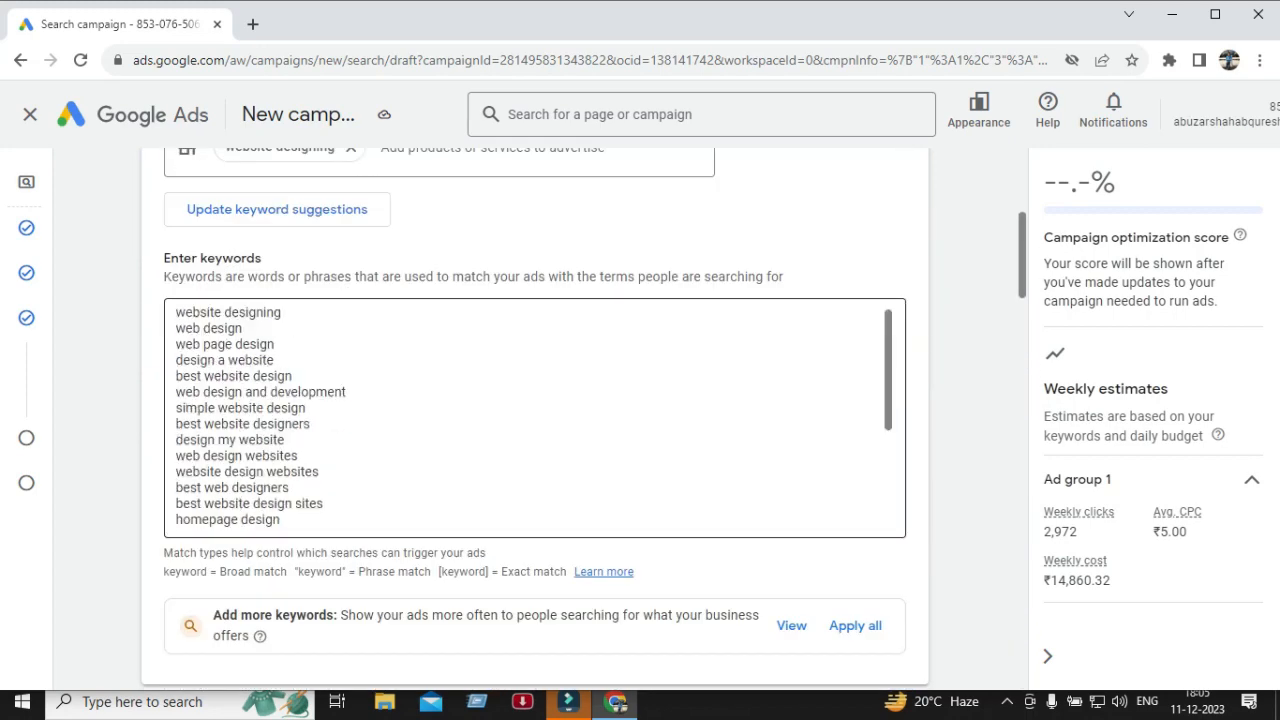
{"action": "scroll", "coordinate": [535, 420], "scroll_direction": "down", "scroll_amount": 15}
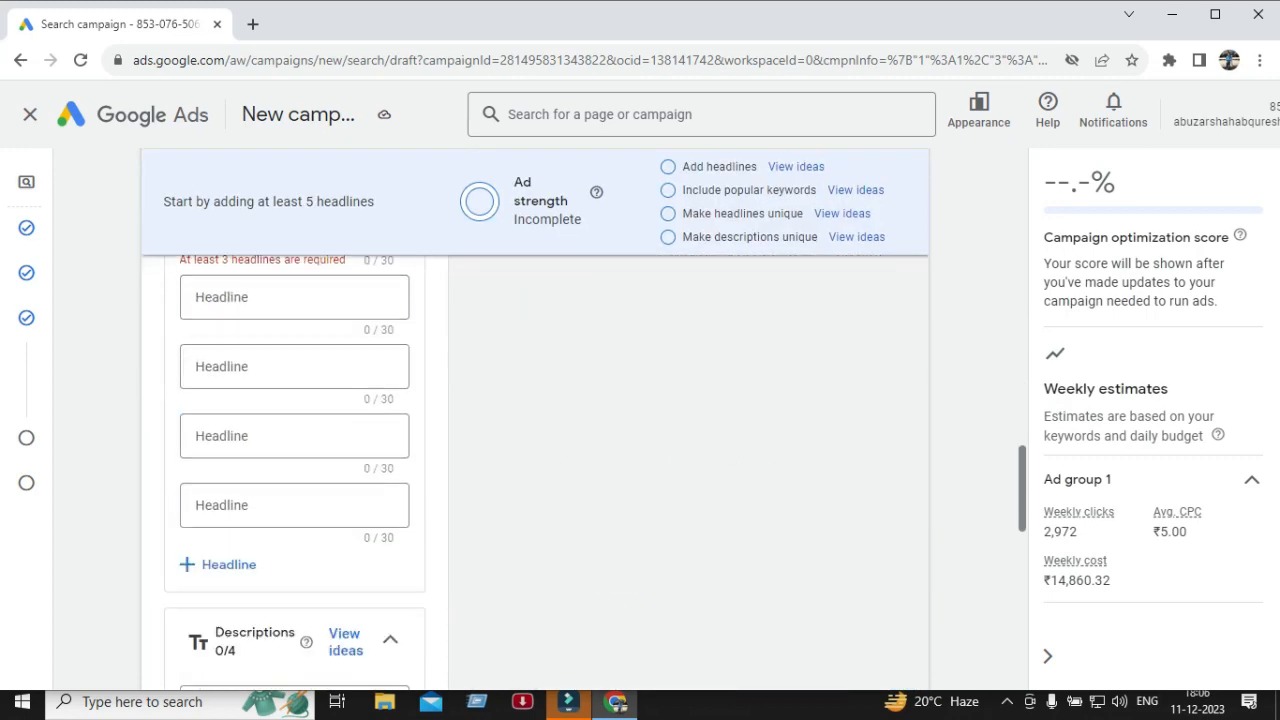
{"action": "scroll", "coordinate": [535, 420], "scroll_direction": "down", "scroll_amount": 5}
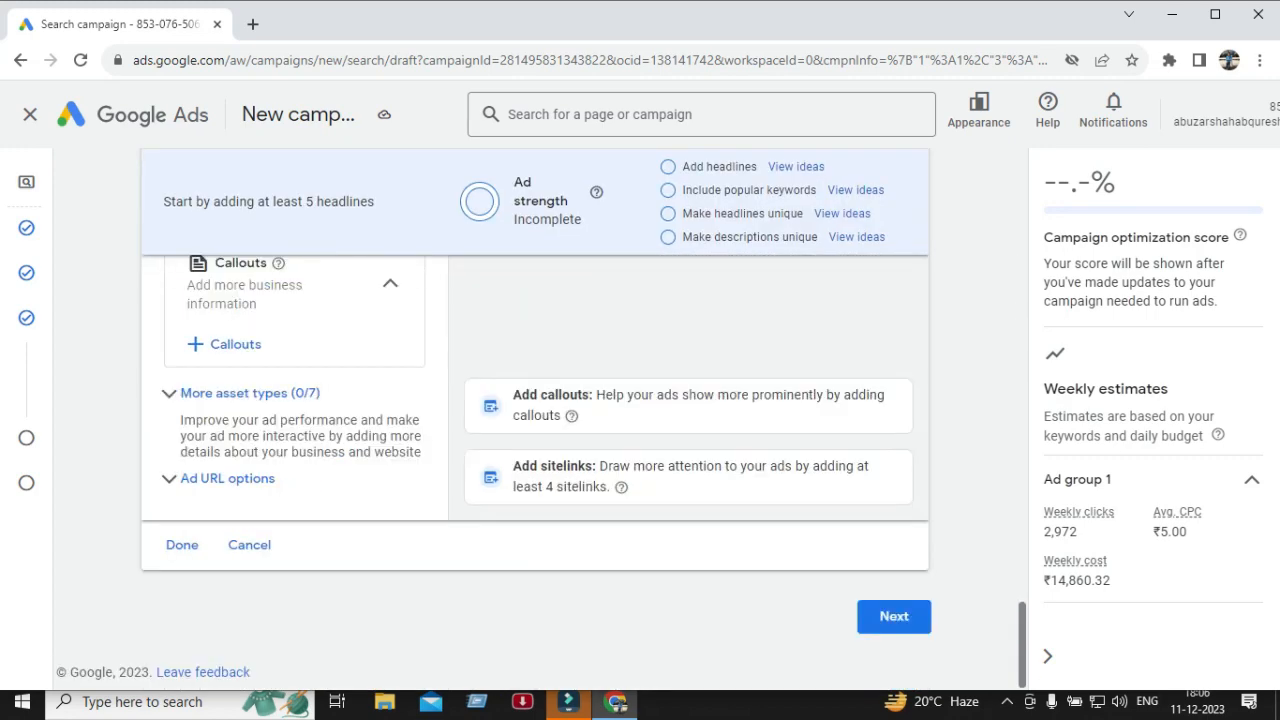
{"action": "left_click", "coordinate": [568, 702]}
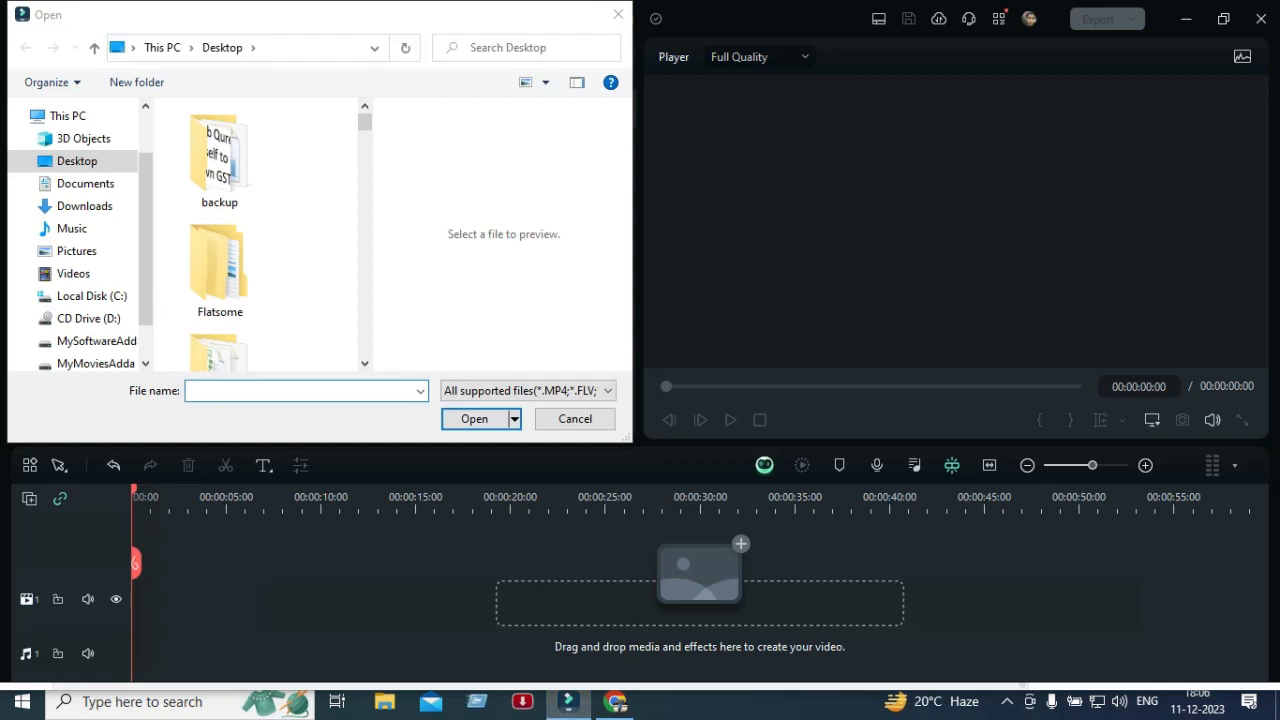
{"action": "left_click", "coordinate": [575, 419]}
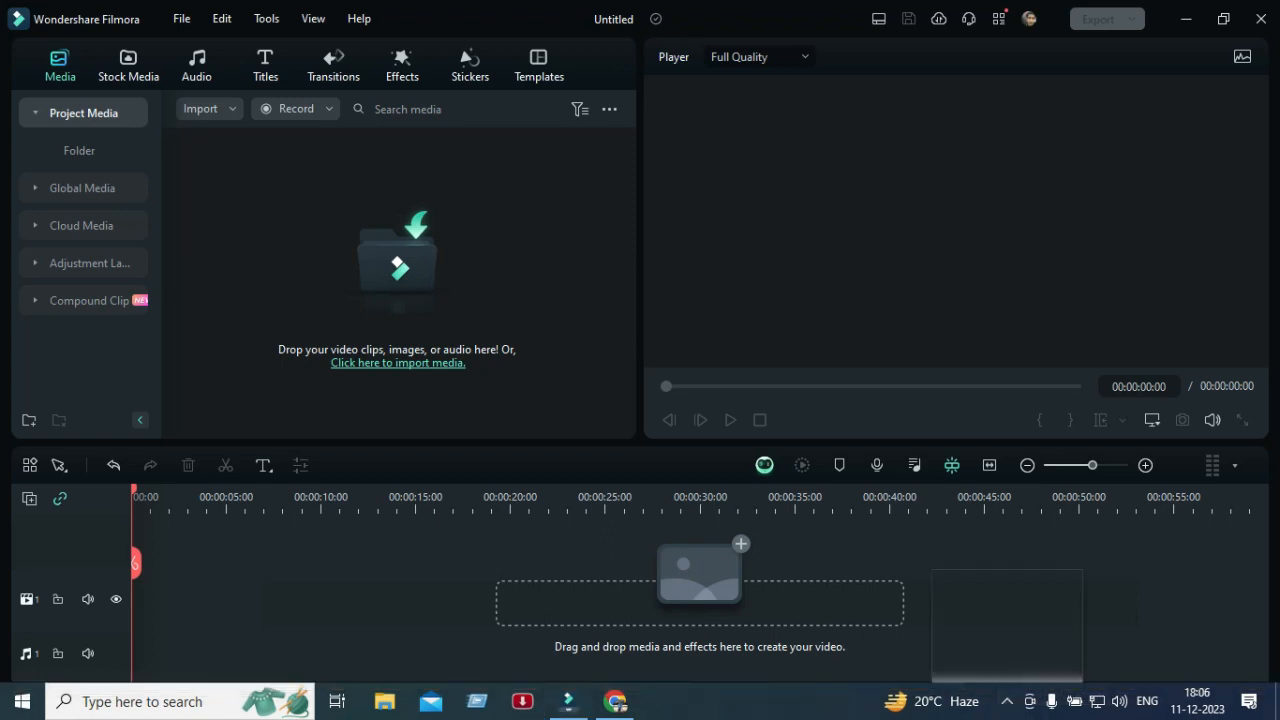
{"action": "left_click", "coordinate": [1006, 701]}
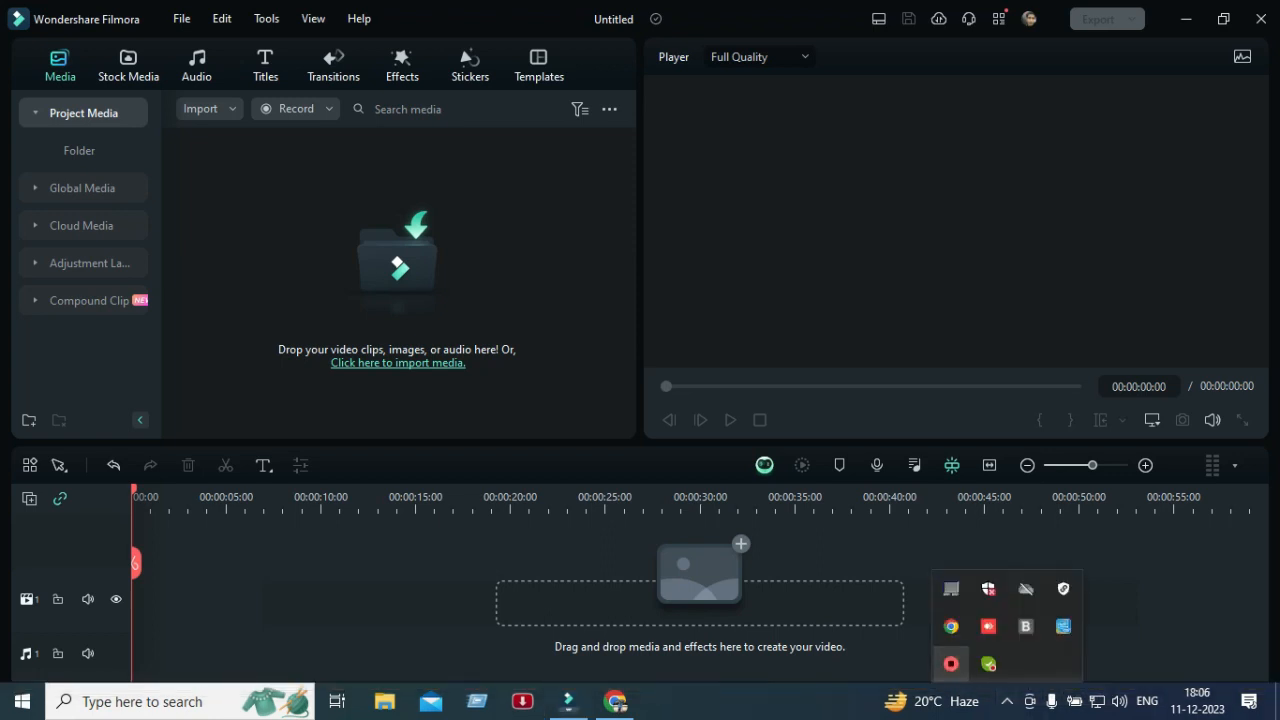
{"action": "right_click", "coordinate": [951, 663]}
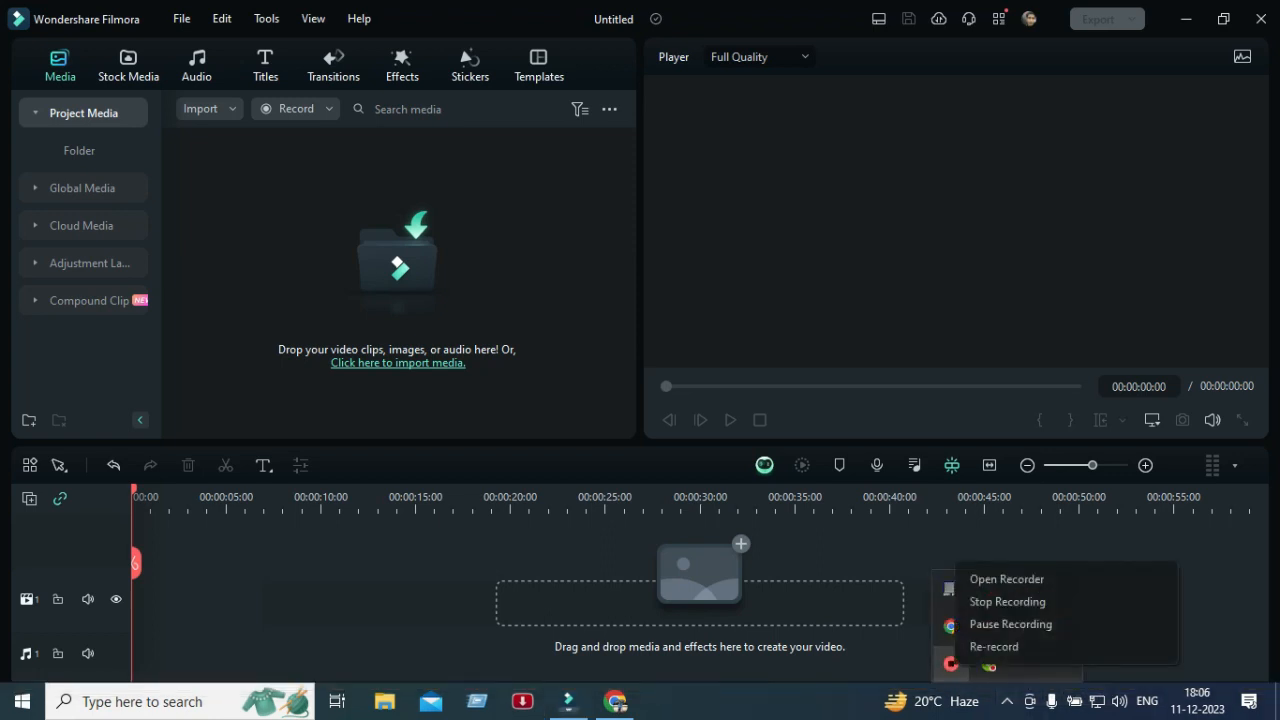